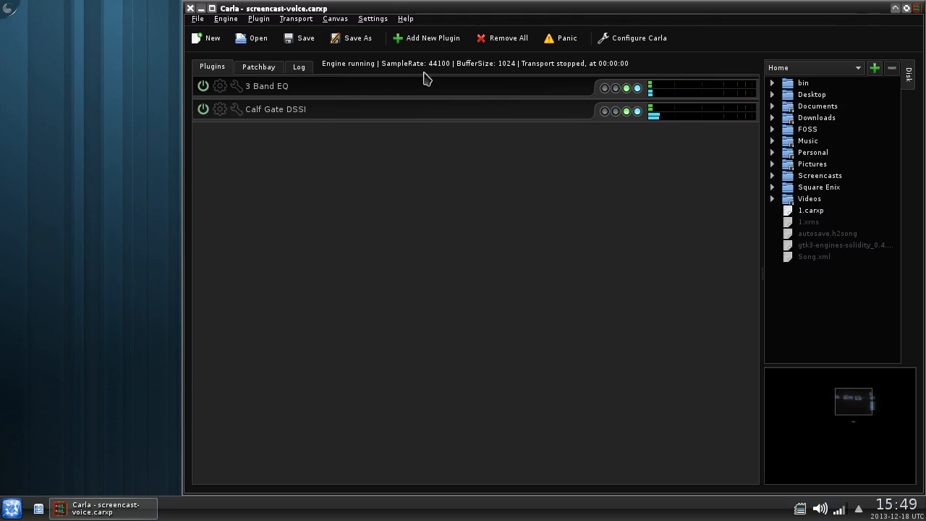
# - Show the patchbay graph and shift the system playback and capture boxes
pyautogui.click(258, 67)
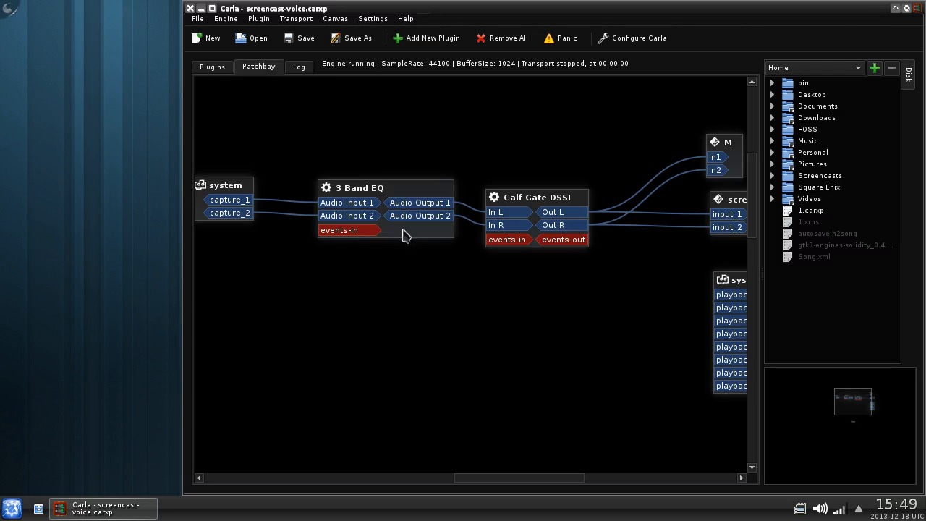
pyautogui.moveTo(737, 280); pyautogui.dragTo(686, 280)
pyautogui.moveTo(226, 185); pyautogui.dragTo(246, 183)
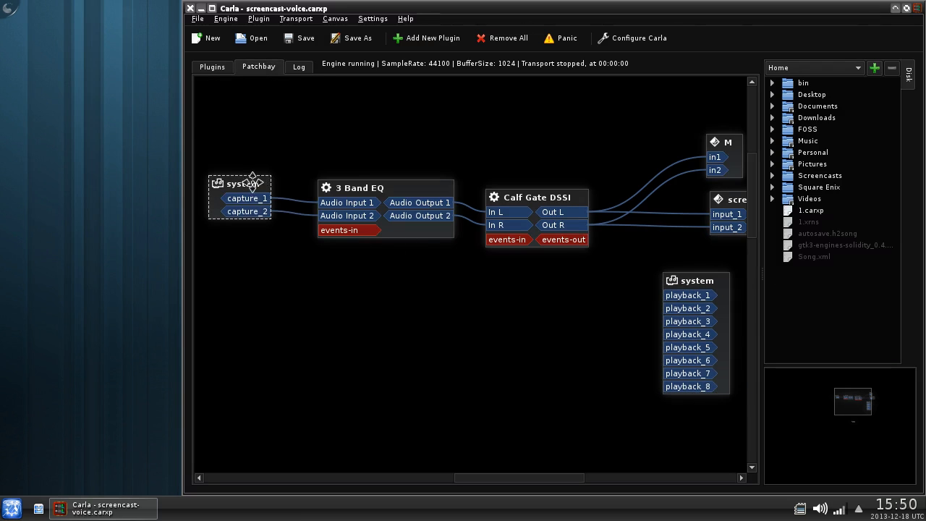
pyautogui.click(286, 167)
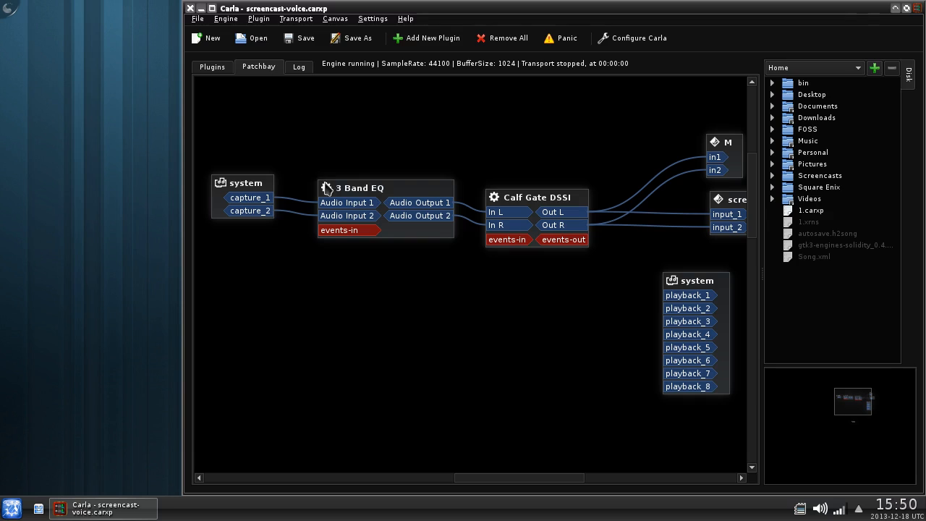
pyautogui.click(377, 192)
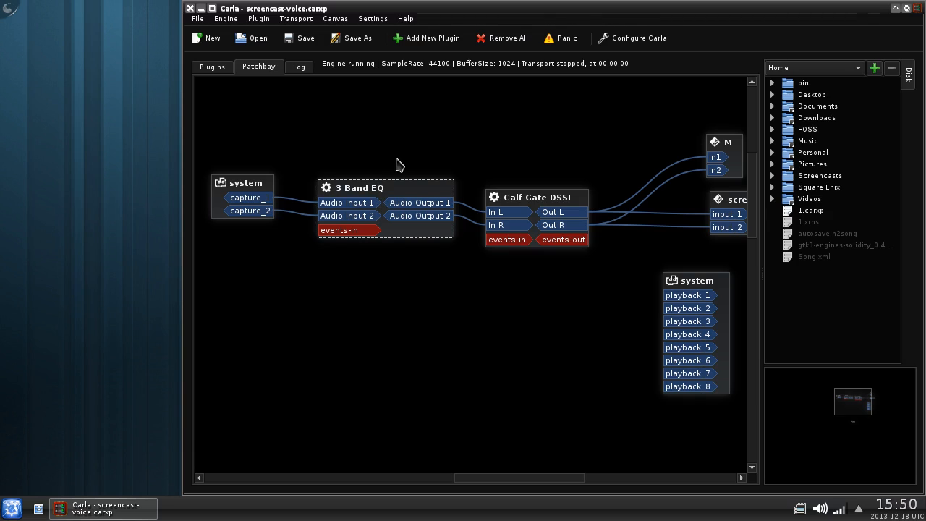
pyautogui.click(570, 157)
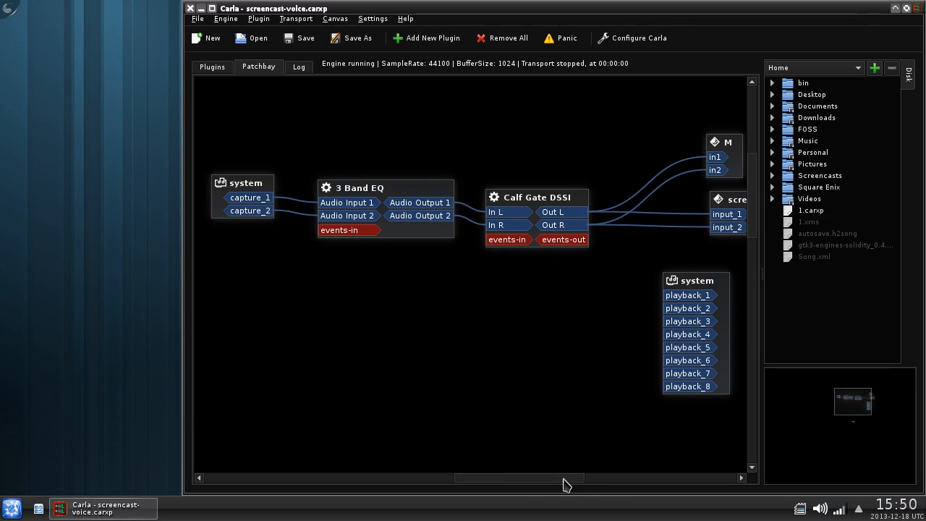
# - Reposition the M, screencast and system playback boxes around the EQ and Gate chain
pyautogui.moveTo(564, 483); pyautogui.dragTo(585, 483)
pyautogui.moveTo(642, 148)
pyautogui.mouseDown()
pyautogui.moveTo(719, 143)
pyautogui.moveTo(724, 134)
pyautogui.moveTo(641, 154)
pyautogui.moveTo(647, 145)
pyautogui.mouseUp()
pyautogui.click(669, 150)
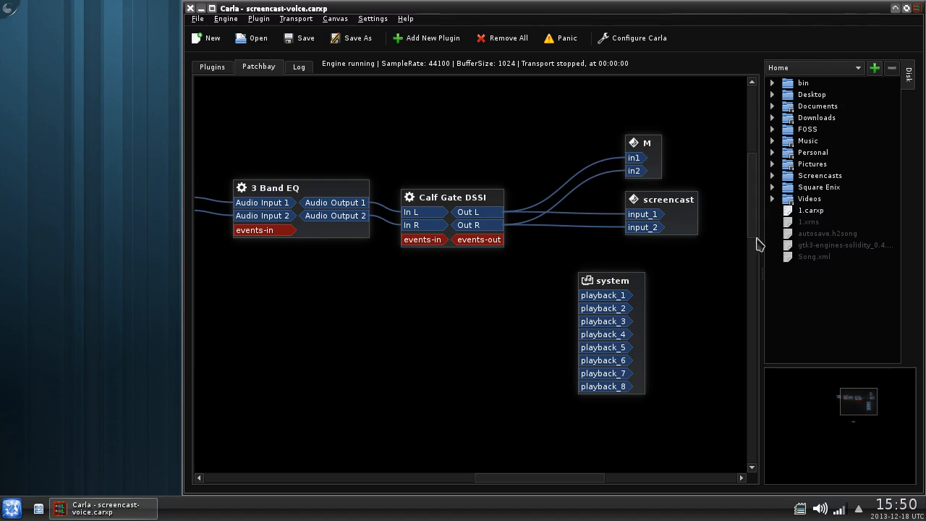
pyautogui.moveTo(689, 219)
pyautogui.mouseDown()
pyautogui.moveTo(685, 198)
pyautogui.moveTo(668, 201)
pyautogui.moveTo(683, 228)
pyautogui.mouseUp()
pyautogui.click(713, 247)
pyautogui.moveTo(630, 283); pyautogui.dragTo(656, 285)
pyautogui.click(694, 291)
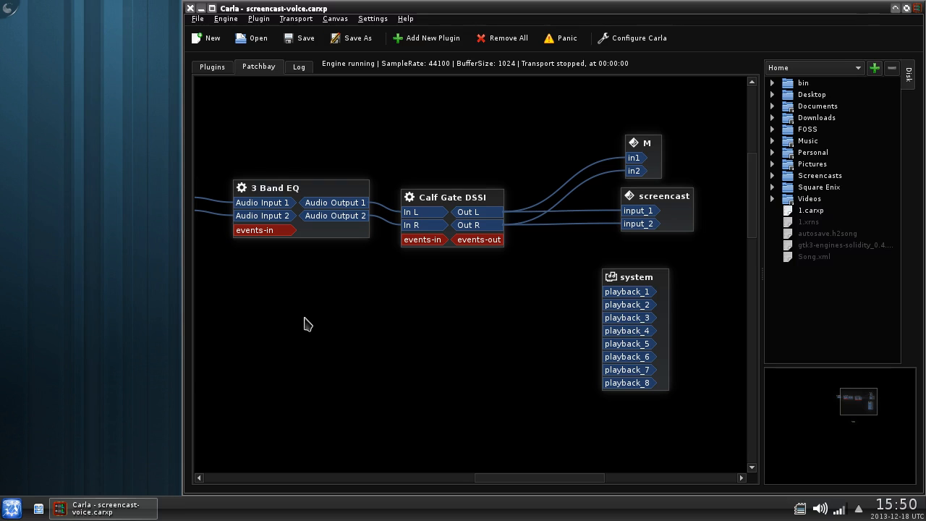
# - Launch Audacious and play the Tetris_Meets_Metal_hifi track
pyautogui.click(11, 509)
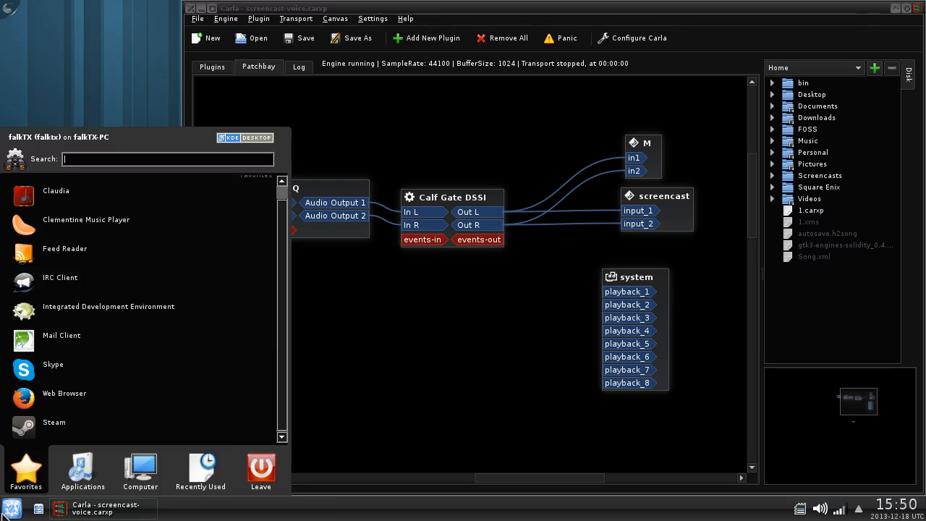
pyautogui.click(204, 485)
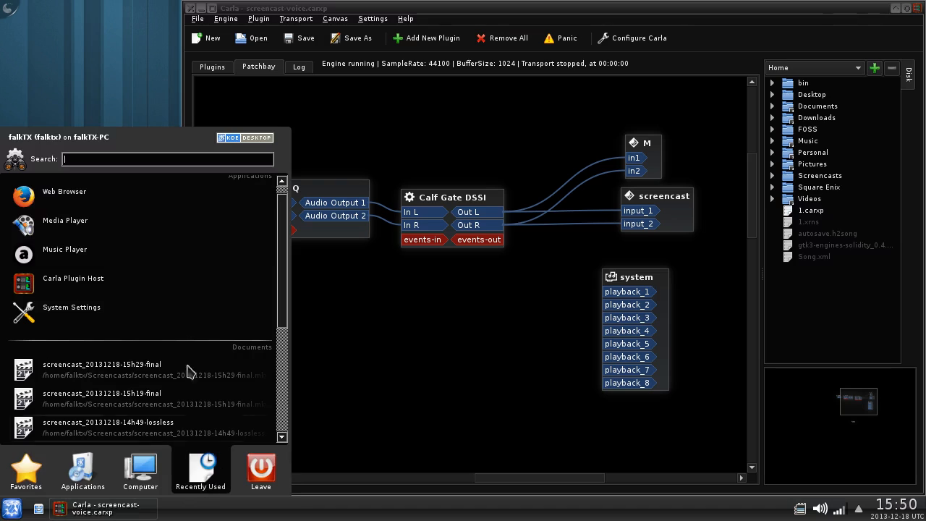
pyautogui.click(123, 263)
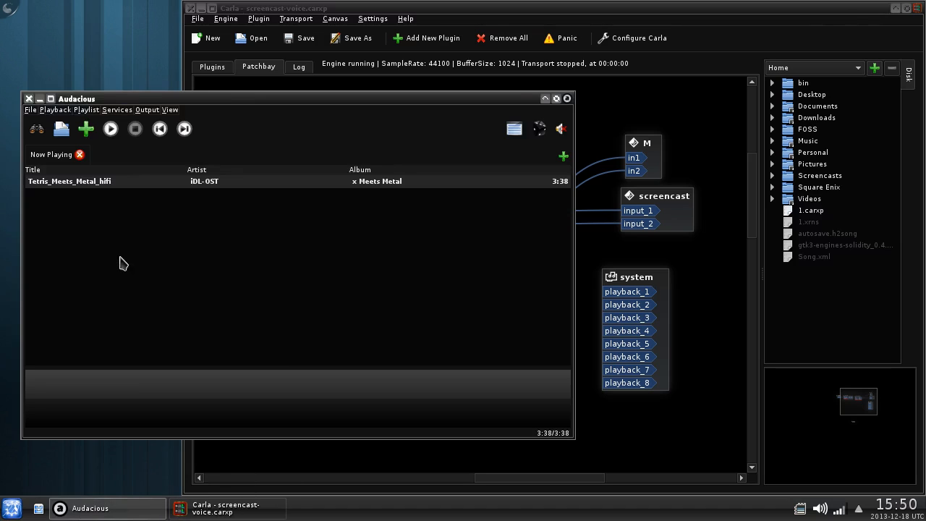
pyautogui.doubleClick(97, 189)
# - Move the audacious-jack box near the plugins and connect out_0 to screencast input_1
pyautogui.click(620, 424)
pyautogui.scroll(-4, 468, 304)
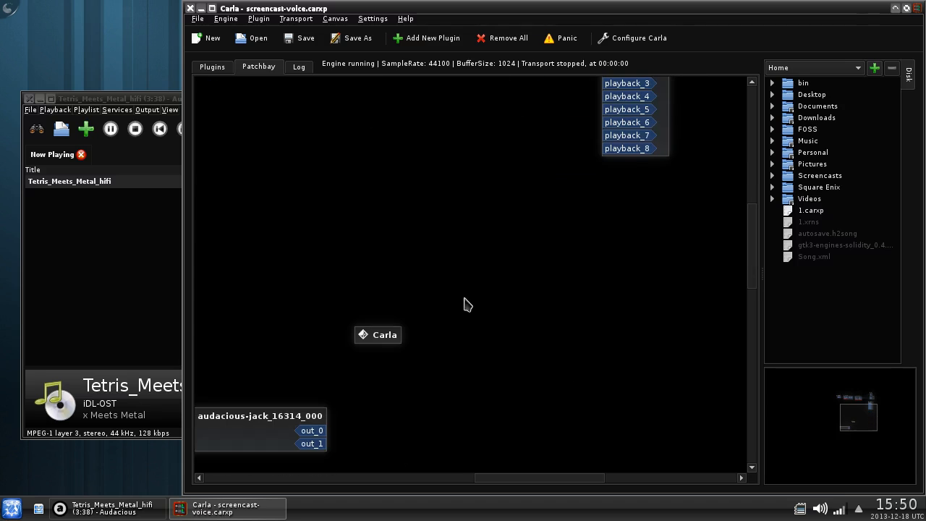
pyautogui.moveTo(282, 424); pyautogui.dragTo(371, 158)
pyautogui.scroll(3, 562, 335)
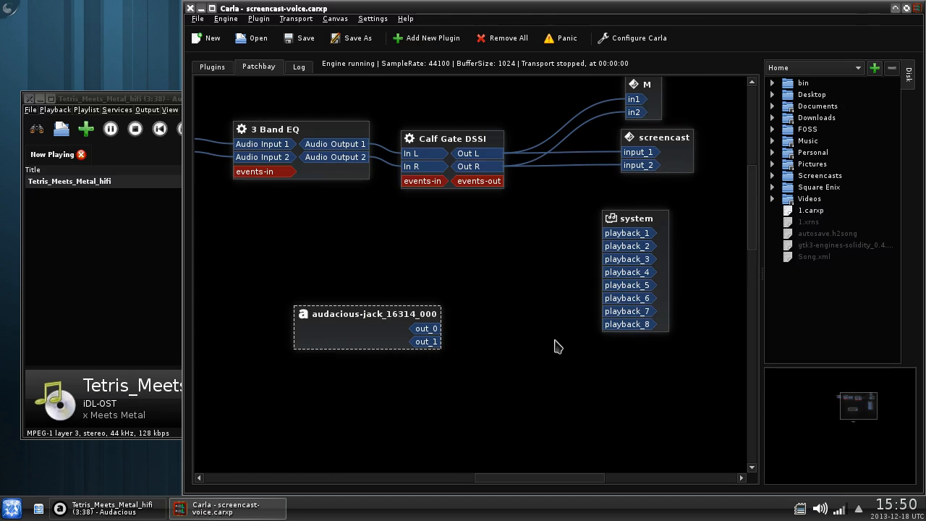
pyautogui.moveTo(381, 340); pyautogui.dragTo(320, 272)
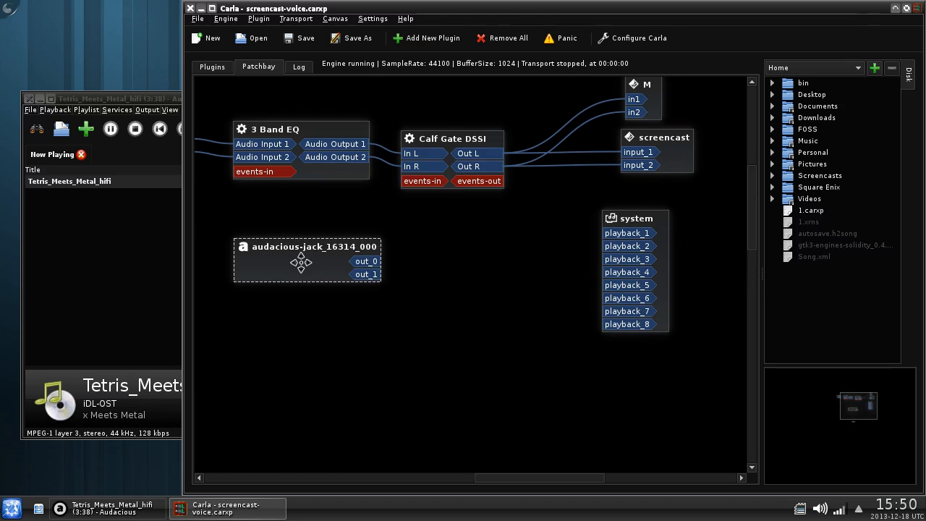
pyautogui.click(528, 276)
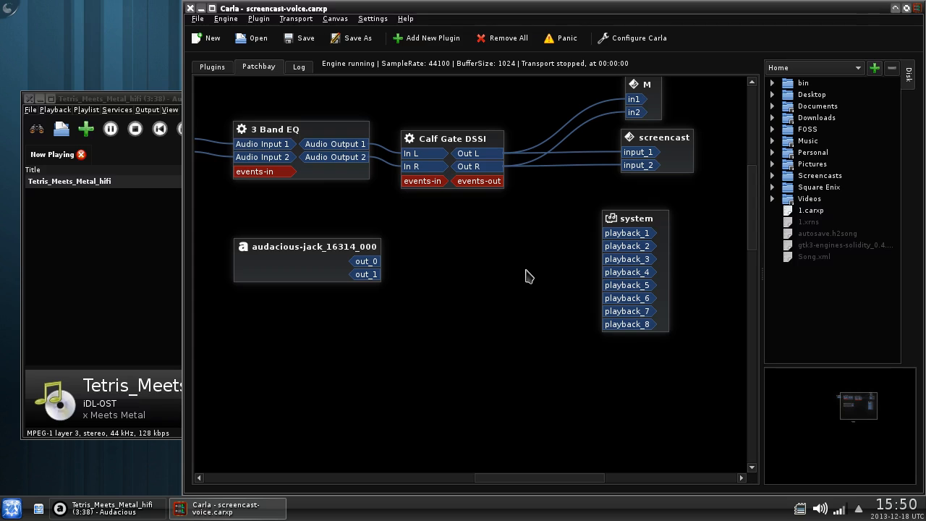
pyautogui.click(425, 163)
pyautogui.click(415, 183)
pyautogui.moveTo(366, 261); pyautogui.dragTo(403, 270)
pyautogui.click(514, 399)
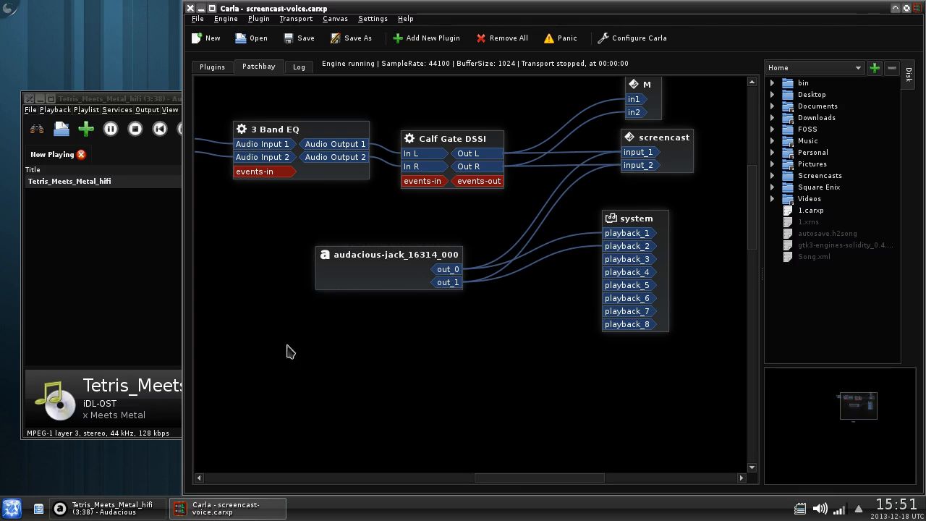
# - Stop Audacious playback and move the audacious-jack box higher in the patchbay
pyautogui.click(135, 129)
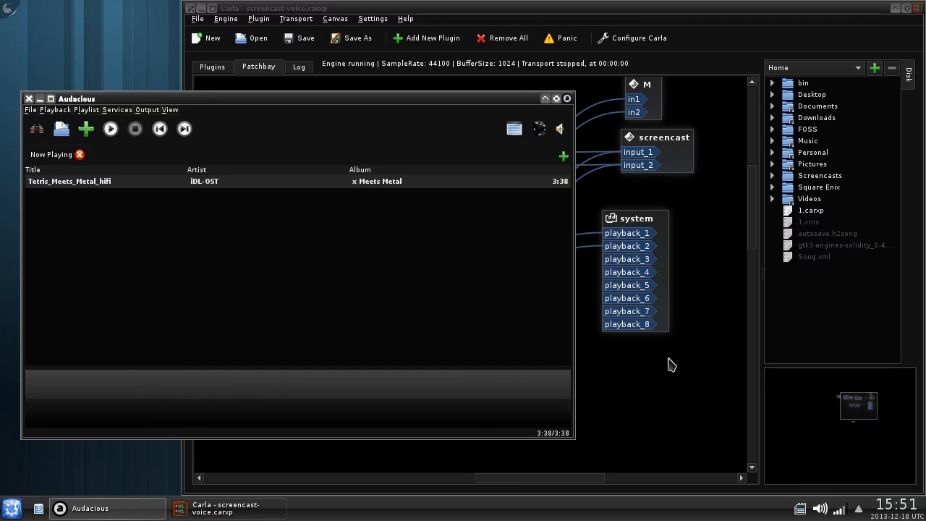
pyautogui.click(672, 364)
pyautogui.moveTo(372, 283); pyautogui.dragTo(365, 270)
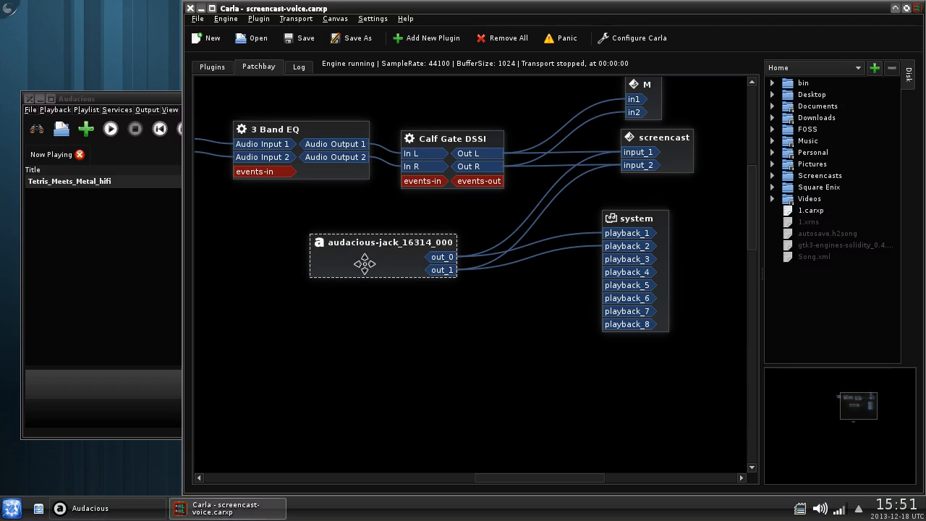
pyautogui.click(443, 258)
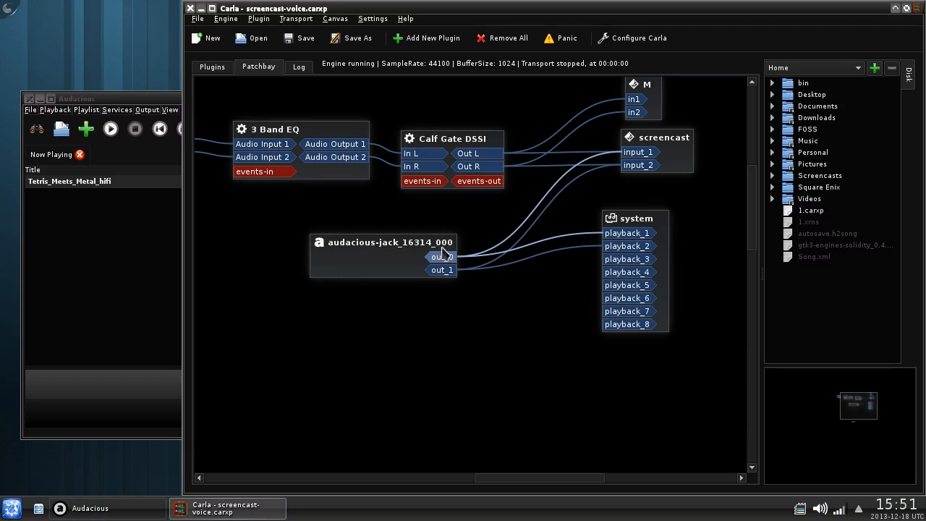
pyautogui.click(447, 246)
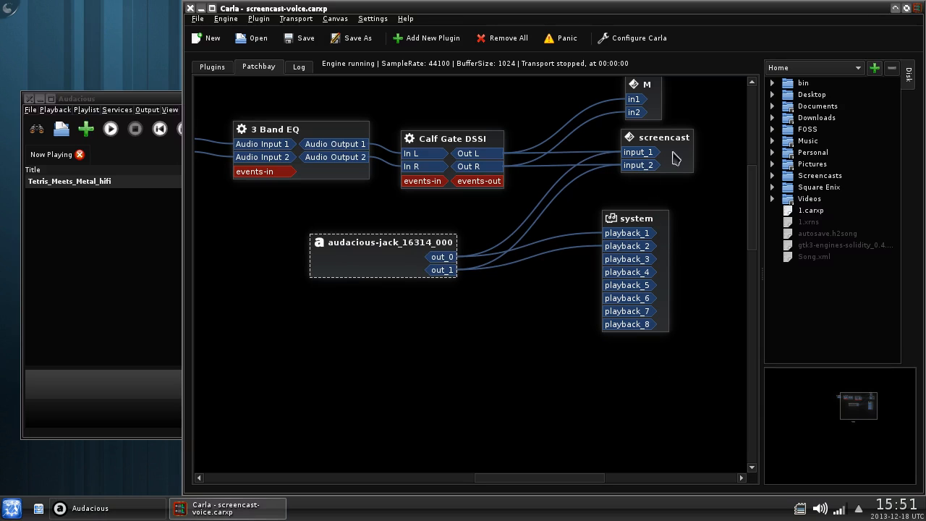
pyautogui.moveTo(398, 259); pyautogui.dragTo(396, 243)
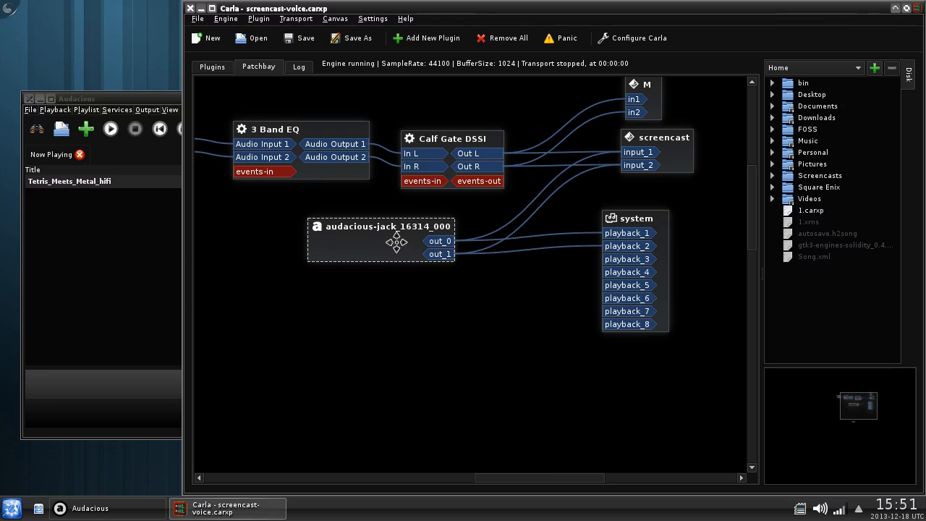
pyautogui.click(518, 337)
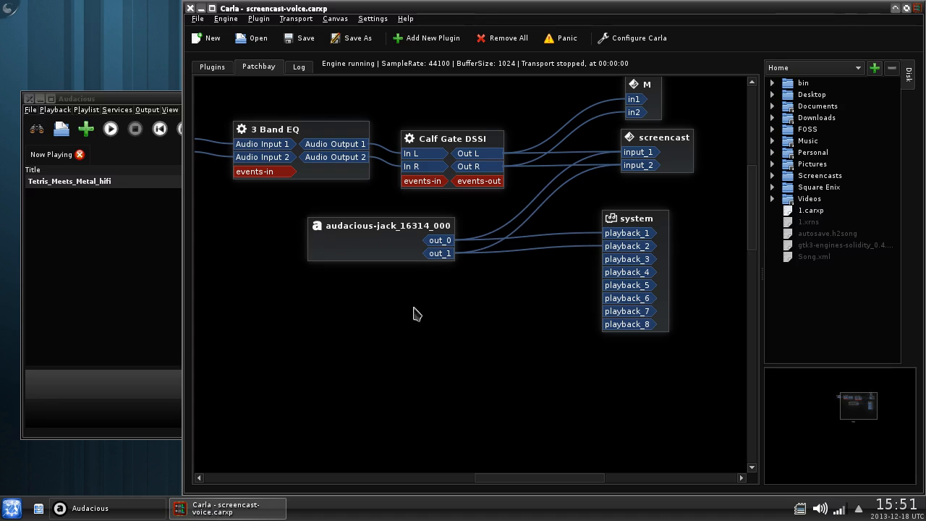
# - Search the Add New plugin list for 'del' and add Ping Pong Delay
pyautogui.click(427, 40)
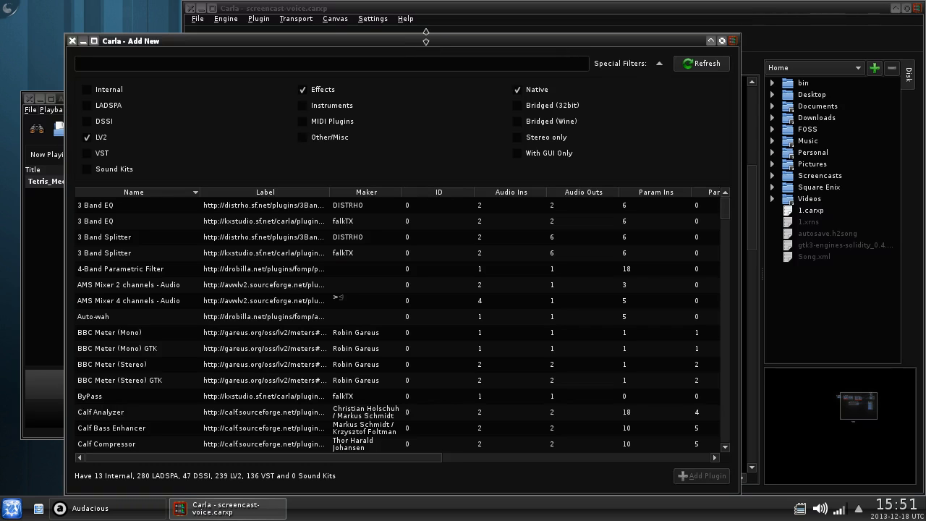
pyautogui.write('del')
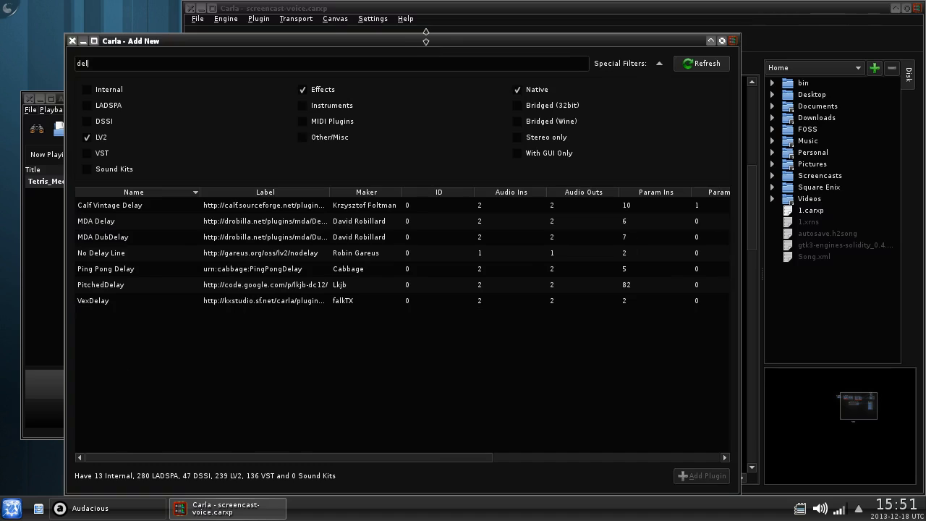
pyautogui.click(131, 207)
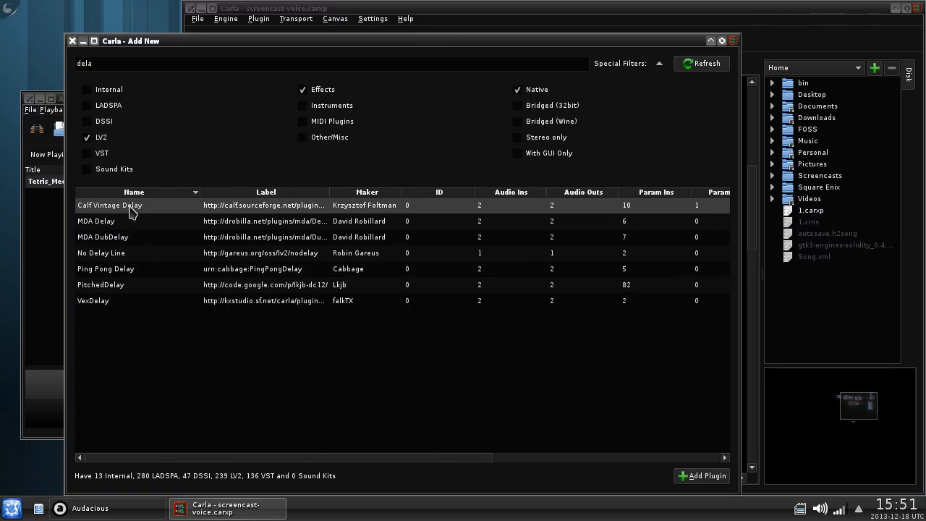
pyautogui.click(144, 273)
pyautogui.doubleClick(143, 276)
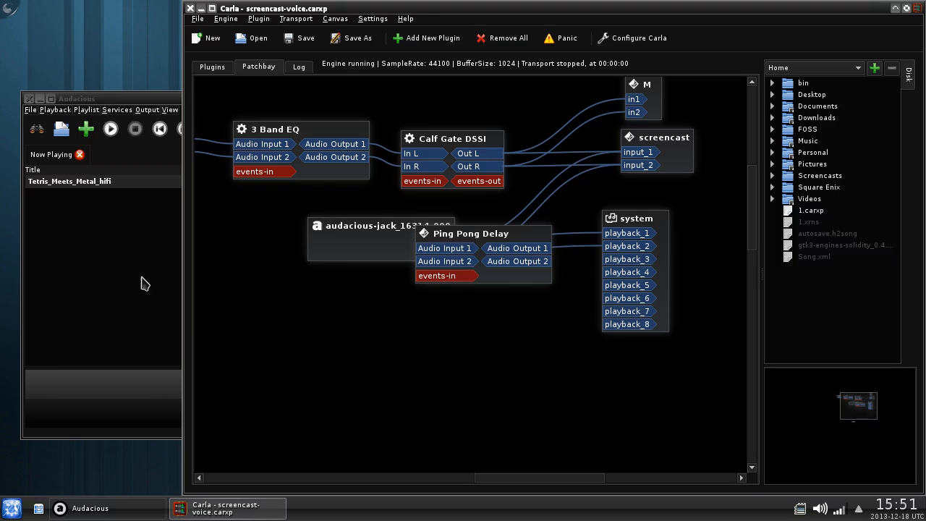
# - Remove audacious-jack's existing connections and wire its outputs into the Ping Pong Delay inputs
pyautogui.moveTo(341, 246); pyautogui.dragTo(230, 239)
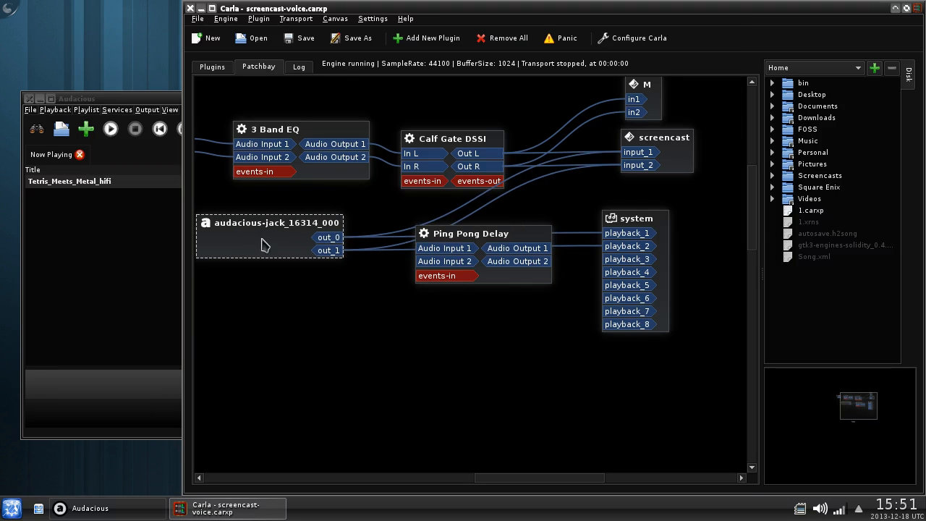
pyautogui.moveTo(449, 239); pyautogui.dragTo(441, 246)
pyautogui.rightClick(253, 246)
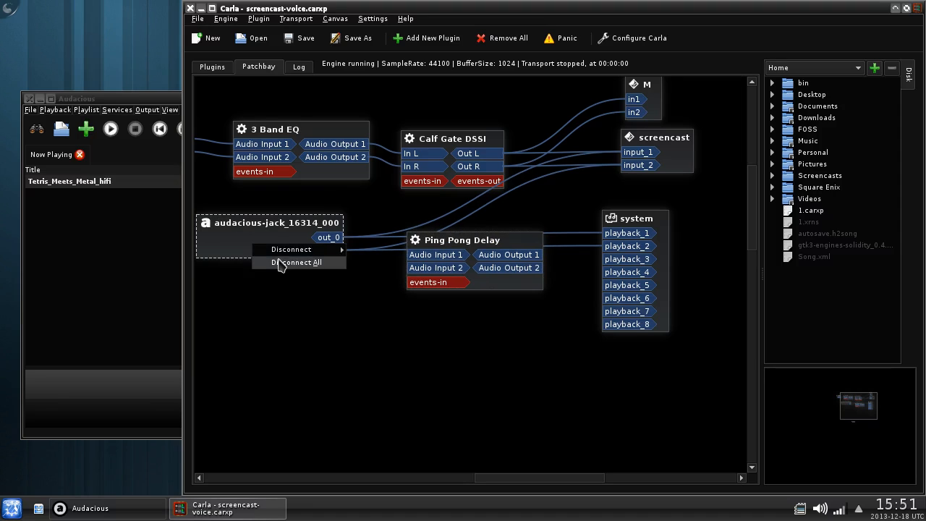
pyautogui.click(277, 263)
pyautogui.click(259, 291)
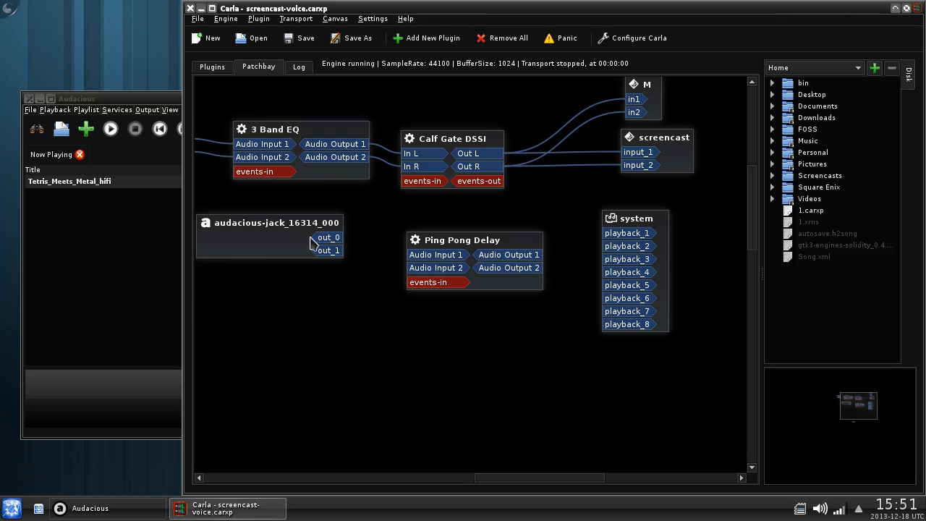
pyautogui.moveTo(346, 237); pyautogui.dragTo(334, 251)
# - Route Ping Pong Delay's outputs to system playback, screencast and M, then restart playback
pyautogui.moveTo(454, 240); pyautogui.dragTo(447, 215)
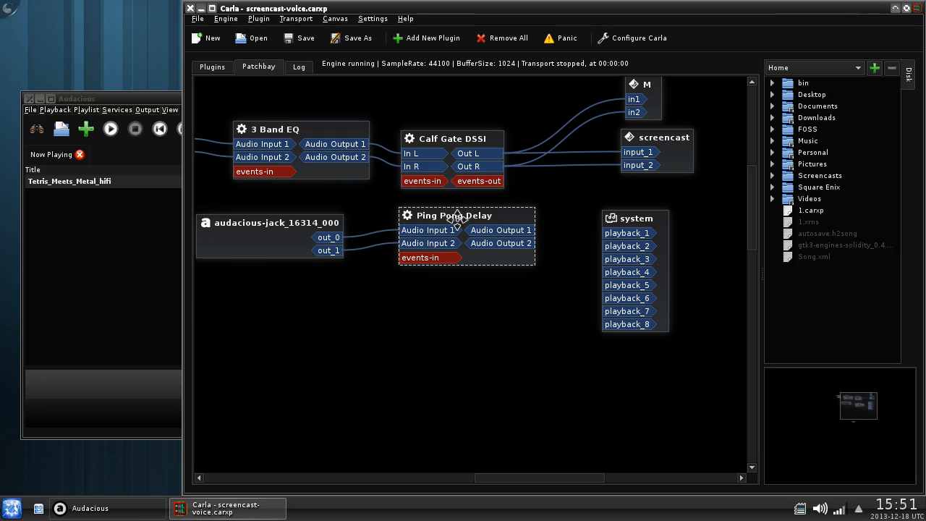
pyautogui.click(555, 215)
pyautogui.moveTo(522, 231); pyautogui.dragTo(615, 233)
pyautogui.moveTo(501, 244); pyautogui.dragTo(616, 246)
pyautogui.moveTo(501, 230); pyautogui.dragTo(522, 243)
pyautogui.moveTo(521, 231)
pyautogui.mouseDown()
pyautogui.moveTo(636, 100)
pyautogui.moveTo(637, 113)
pyautogui.moveTo(529, 243)
pyautogui.mouseUp()
pyautogui.moveTo(662, 138); pyautogui.dragTo(669, 160)
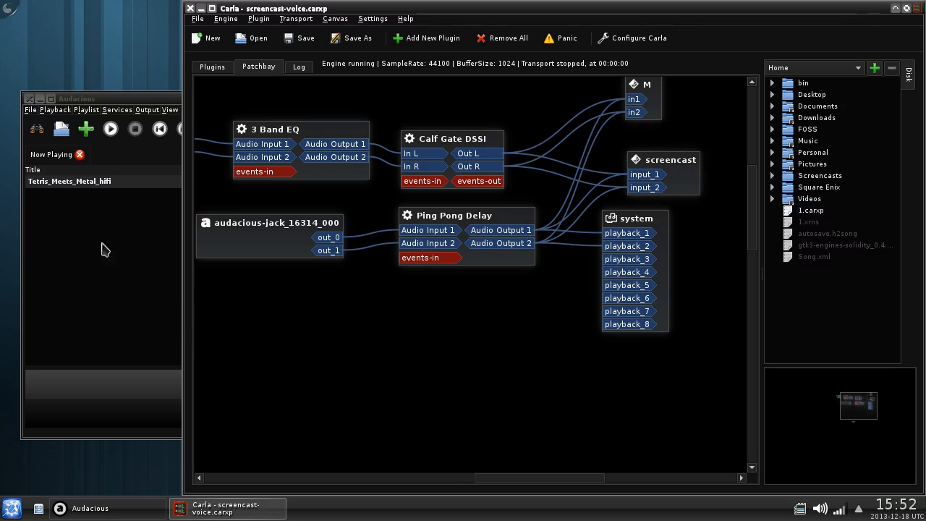
pyautogui.click(109, 132)
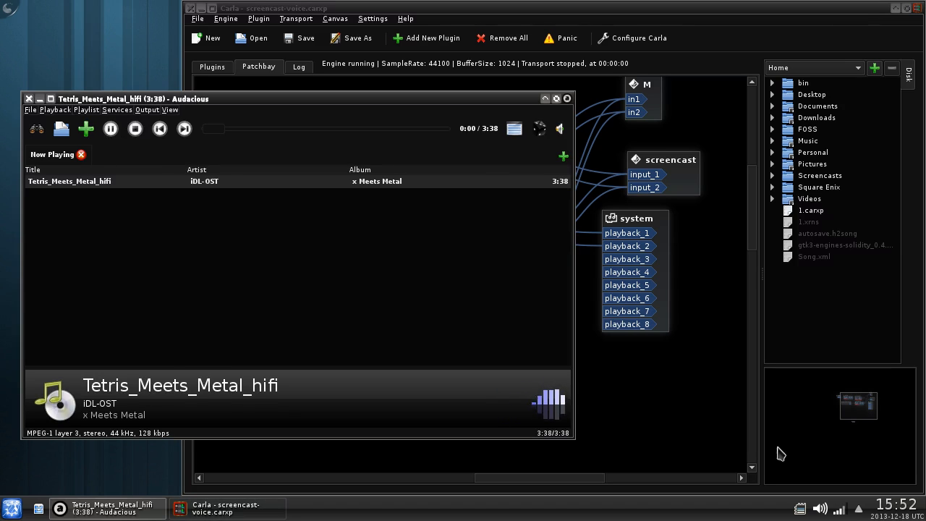
pyautogui.click(701, 445)
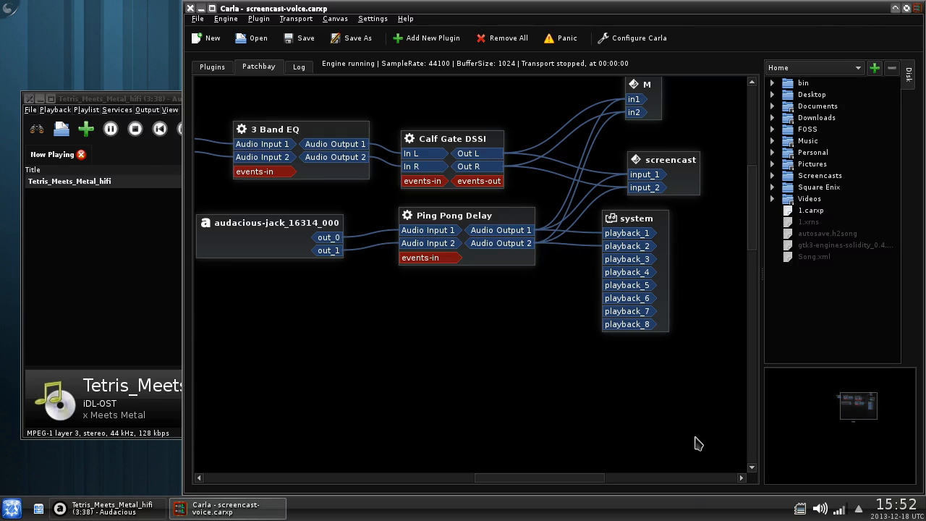
# - On the Plugins rack, open Ping Pong Delay's custom GUI and its edit window
pyautogui.click(229, 67)
pyautogui.click(219, 133)
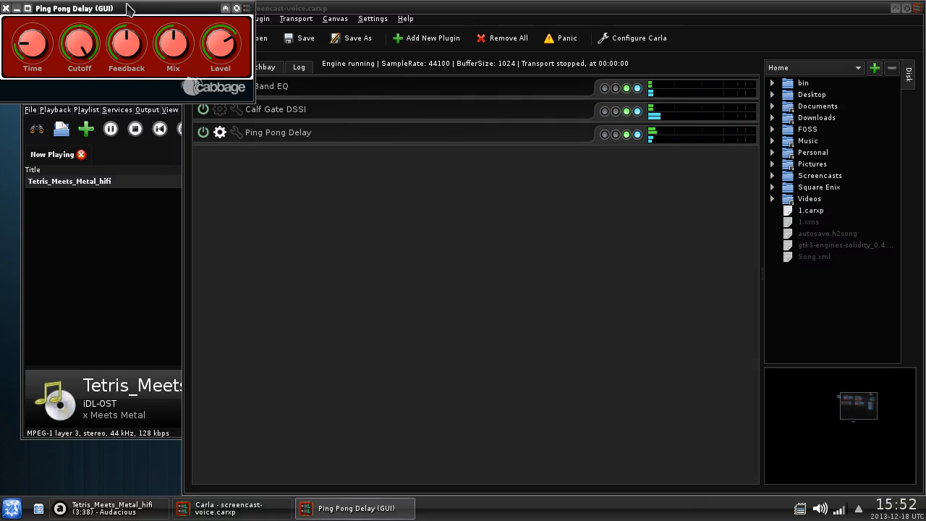
pyautogui.moveTo(88, 10); pyautogui.dragTo(403, 244)
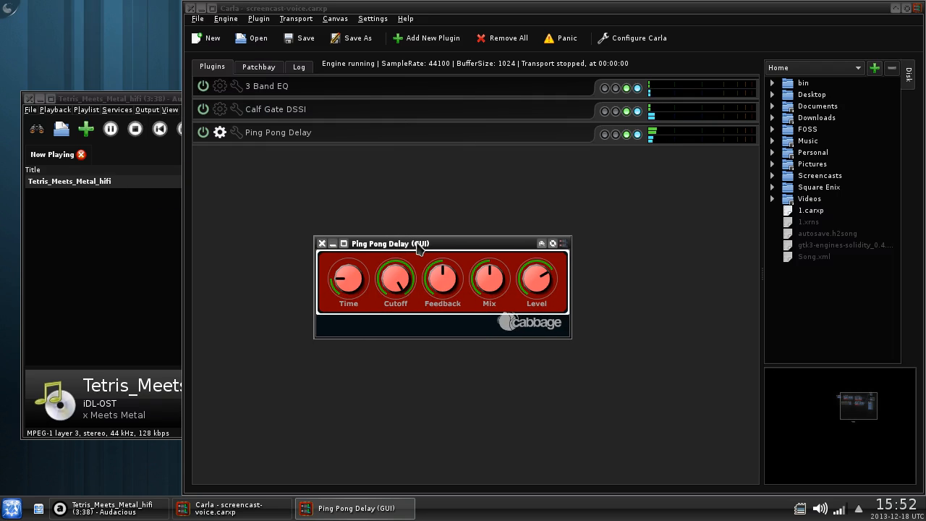
pyautogui.click(235, 133)
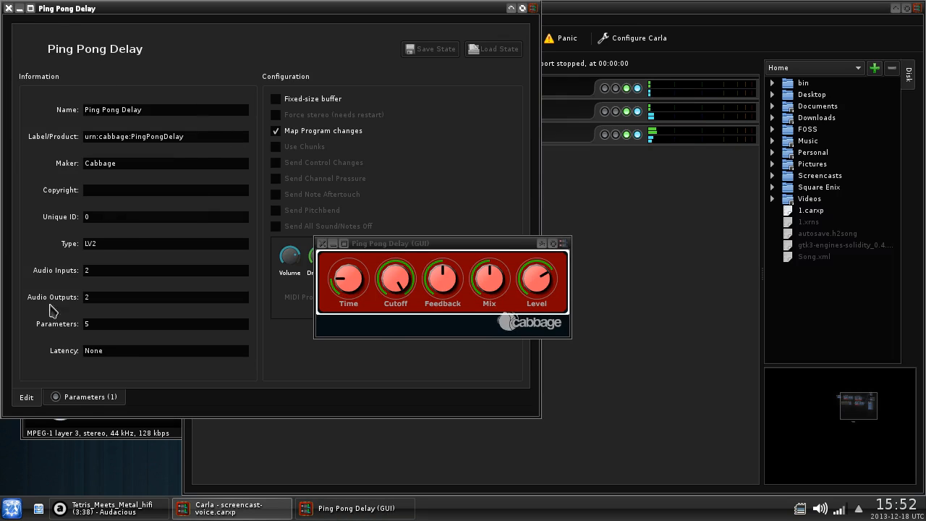
pyautogui.click(70, 396)
pyautogui.moveTo(366, 243); pyautogui.dragTo(531, 384)
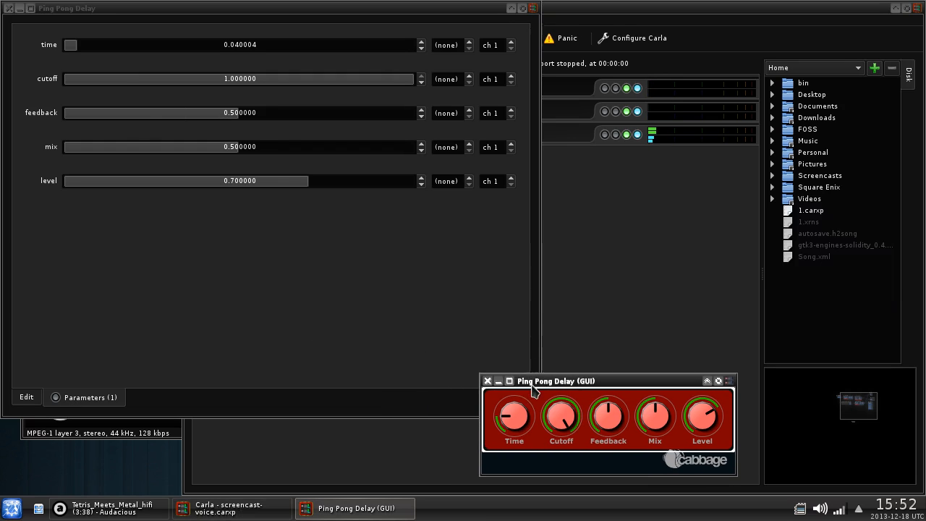
pyautogui.click(29, 398)
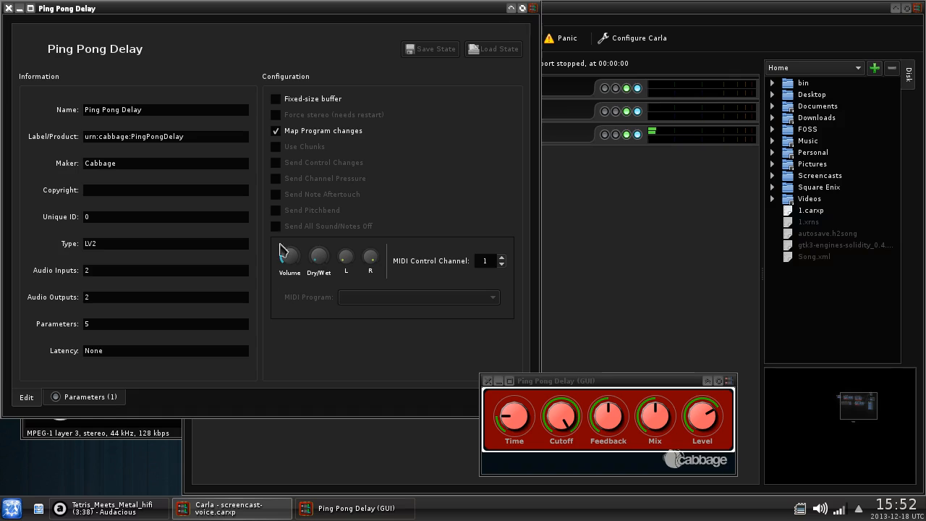
# - Set the Ping Pong Delay Feedback to 0.65, then close both delay windows
pyautogui.click(86, 397)
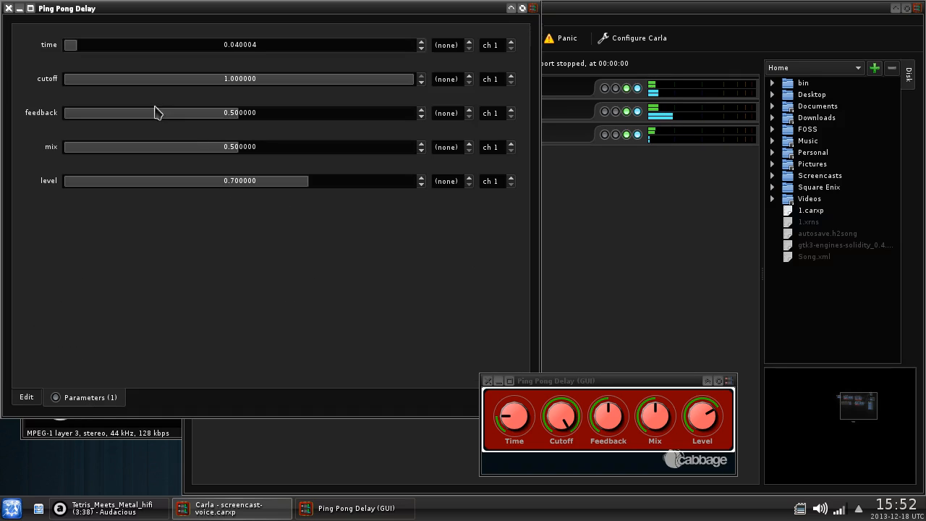
pyautogui.moveTo(607, 419); pyautogui.dragTo(596, 463)
pyautogui.moveTo(86, 114); pyautogui.dragTo(293, 123)
pyautogui.click(622, 394)
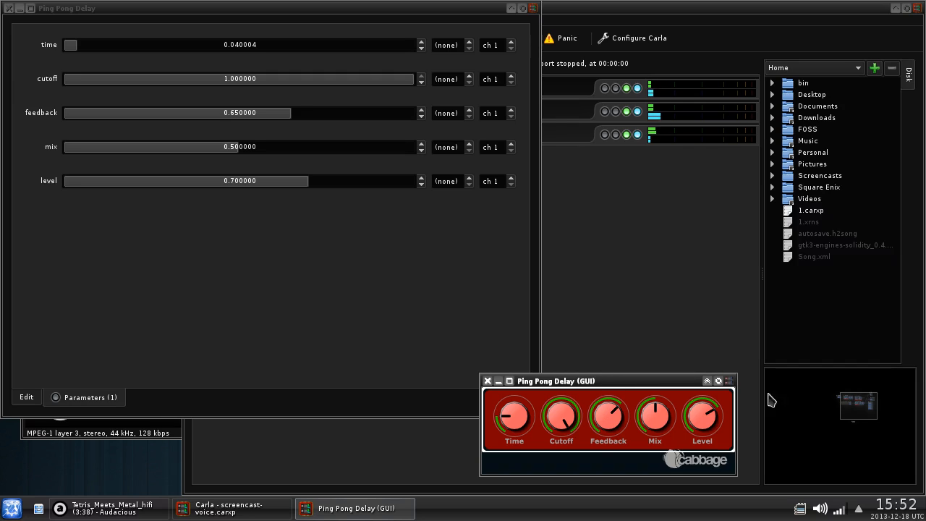
pyautogui.click(488, 380)
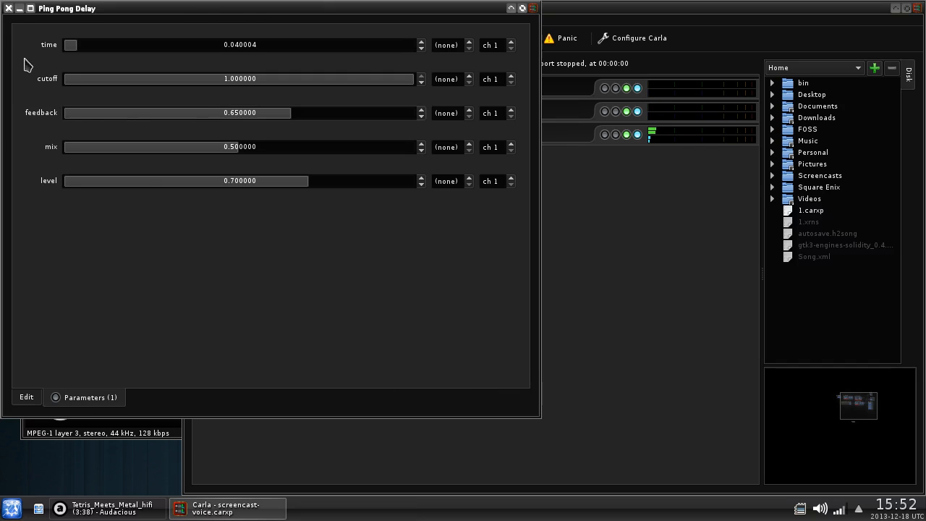
pyautogui.click(9, 9)
# - Back in the patchbay, nudge the audacious-jack and Ping Pong Delay boxes to new spots
pyautogui.click(259, 65)
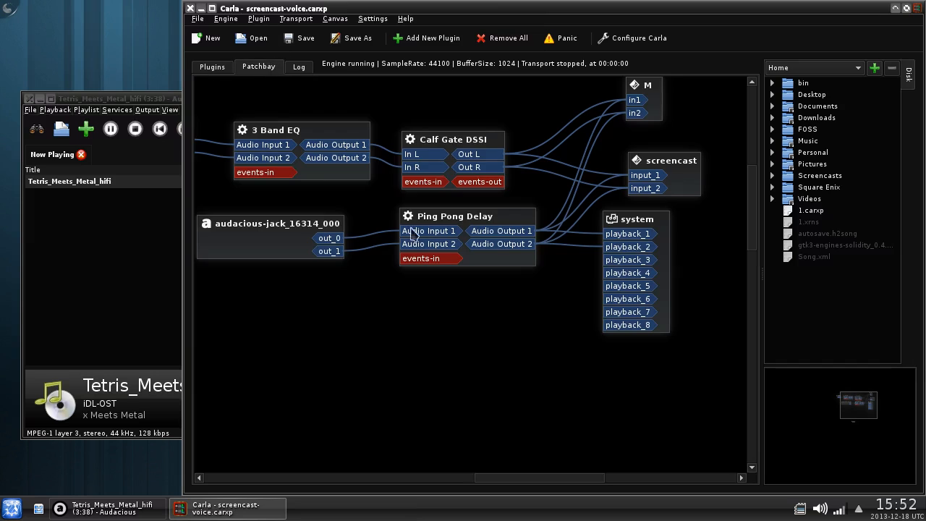
pyautogui.moveTo(279, 243)
pyautogui.mouseDown()
pyautogui.moveTo(314, 269)
pyautogui.moveTo(355, 231)
pyautogui.moveTo(243, 227)
pyautogui.moveTo(283, 238)
pyautogui.mouseUp()
pyautogui.moveTo(443, 215); pyautogui.dragTo(437, 221)
pyautogui.click(628, 225)
pyautogui.click(535, 356)
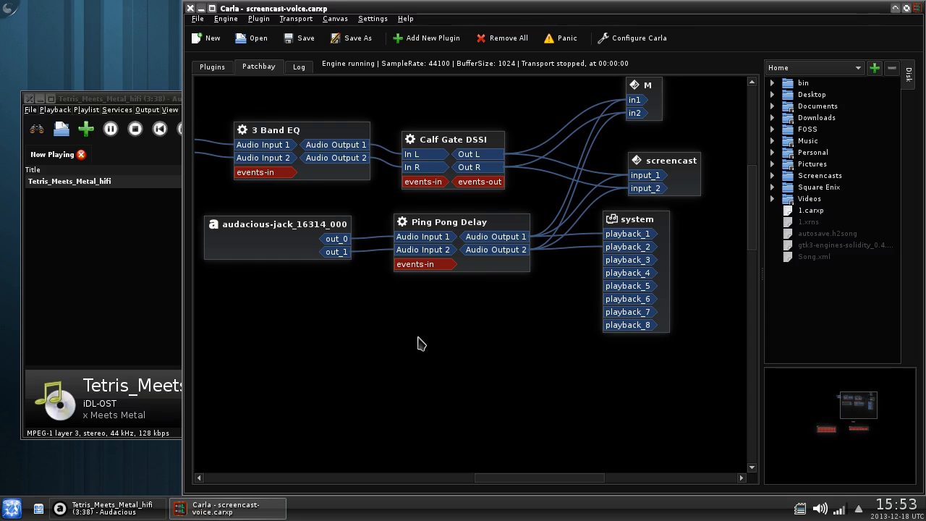
# - Connect the a2j SAMSON Graphite 25 MIDI 1 port to the 3 Band EQ events-in
pyautogui.scroll(-3, 469, 407)
pyautogui.moveTo(390, 305); pyautogui.dragTo(472, 307)
pyautogui.moveTo(539, 476); pyautogui.dragTo(449, 477)
pyautogui.moveTo(334, 288); pyautogui.dragTo(370, 58)
pyautogui.scroll(4, 489, 356)
pyautogui.scroll(2, 490, 356)
pyautogui.moveTo(514, 414); pyautogui.dragTo(430, 196)
pyautogui.moveTo(454, 233); pyautogui.dragTo(635, 231)
pyautogui.moveTo(395, 208); pyautogui.dragTo(411, 265)
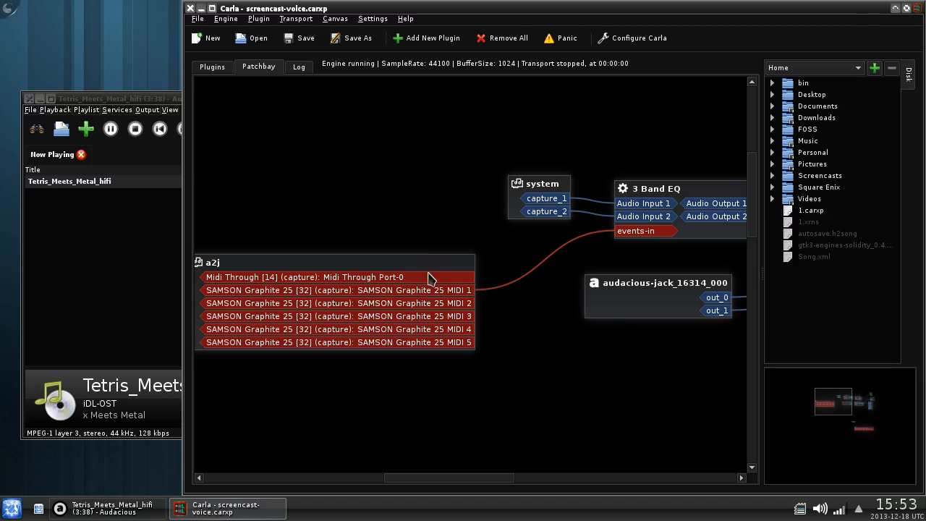
# - Remove that wire and connect MIDI 1 to Ping Pong Delay's events-in instead
pyautogui.doubleClick(529, 281)
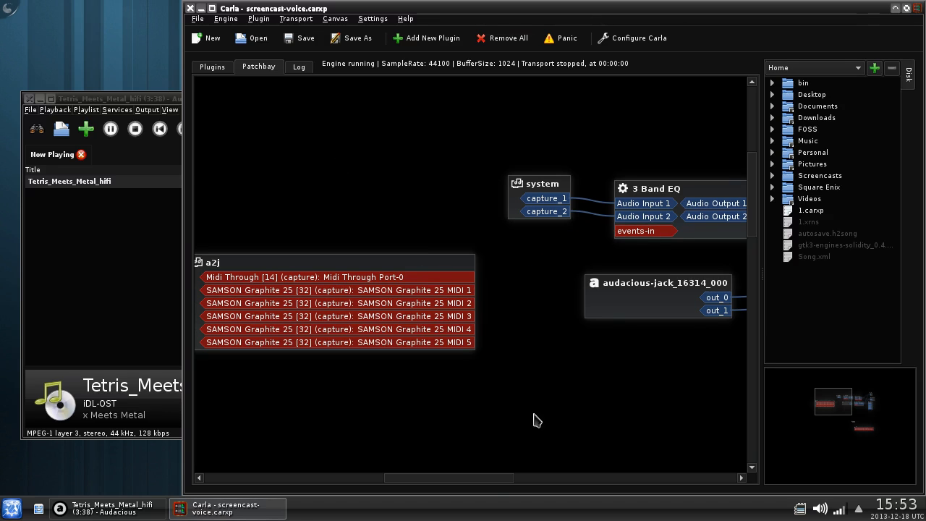
pyautogui.moveTo(495, 479); pyautogui.dragTo(544, 482)
pyautogui.moveTo(230, 273); pyautogui.dragTo(572, 323)
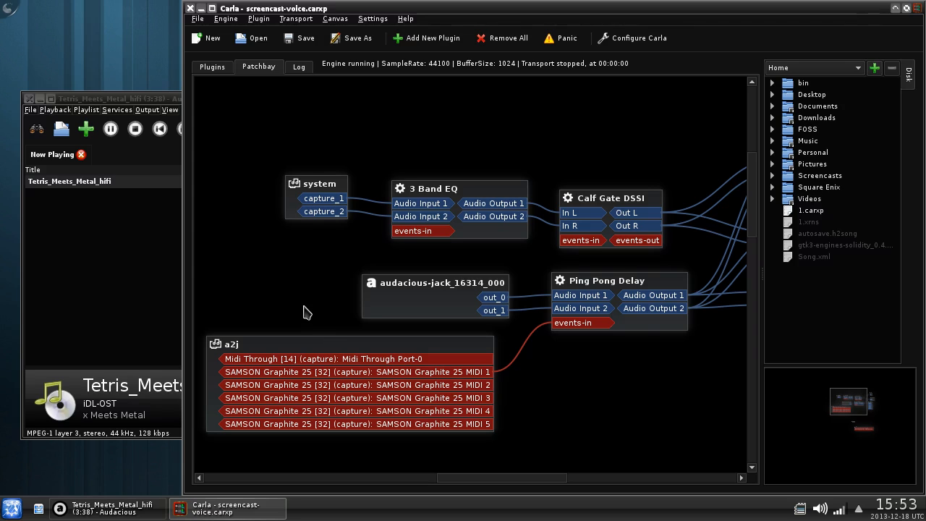
# - Find 'midi' in the launcher and start midisnoop
pyautogui.click(12, 508)
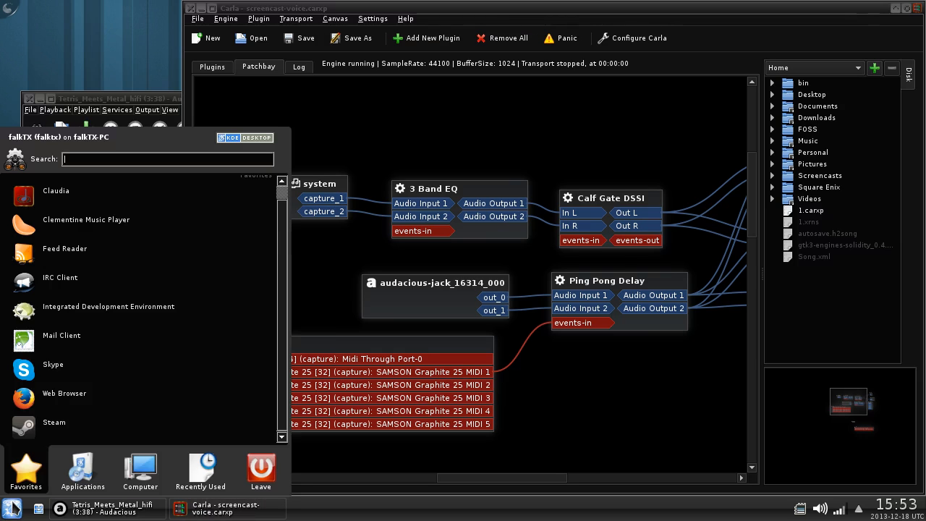
pyautogui.write('midi')
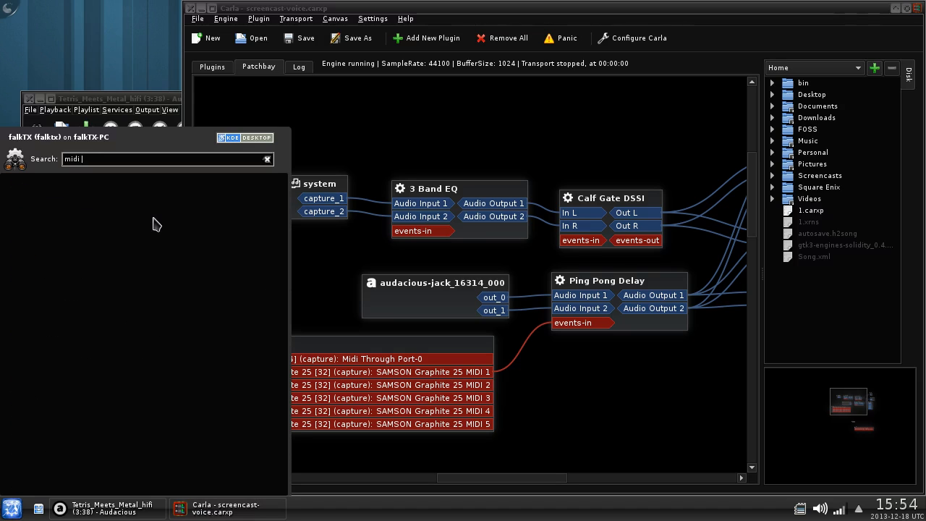
pyautogui.click(80, 322)
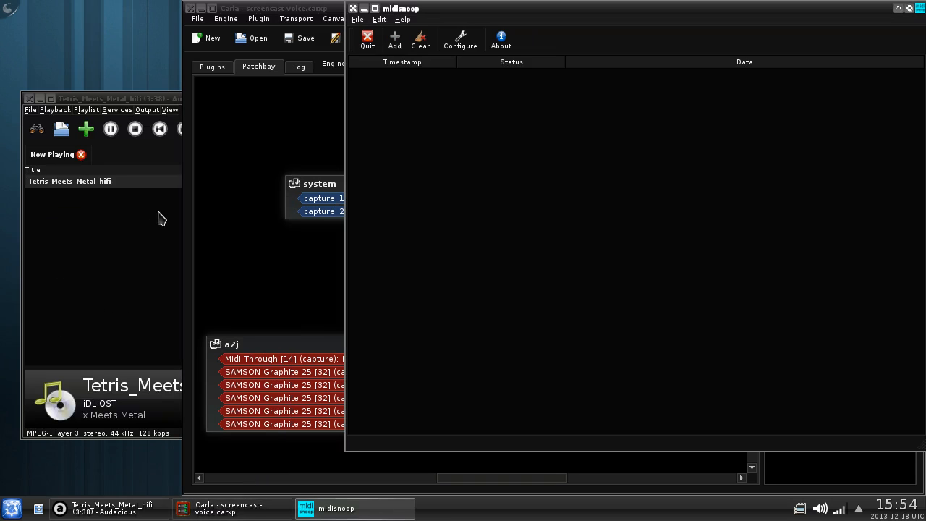
pyautogui.click(289, 103)
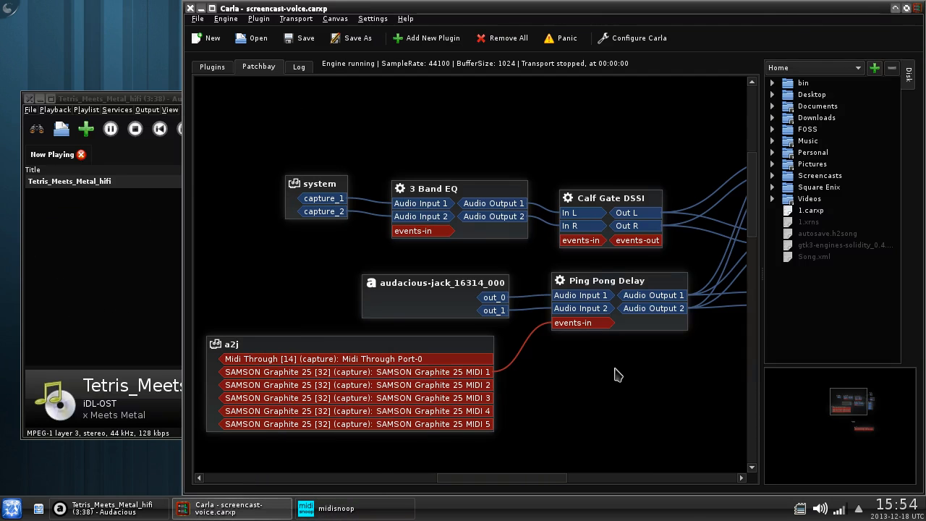
pyautogui.scroll(-3, 615, 371)
pyautogui.scroll(-2, 618, 374)
pyautogui.scroll(7, 617, 374)
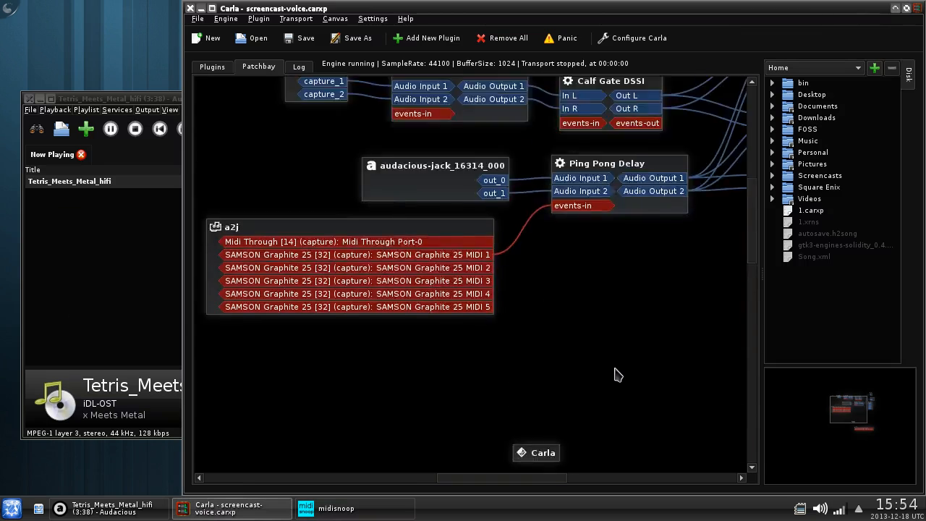
pyautogui.scroll(1, 614, 370)
pyautogui.scroll(-3, 617, 374)
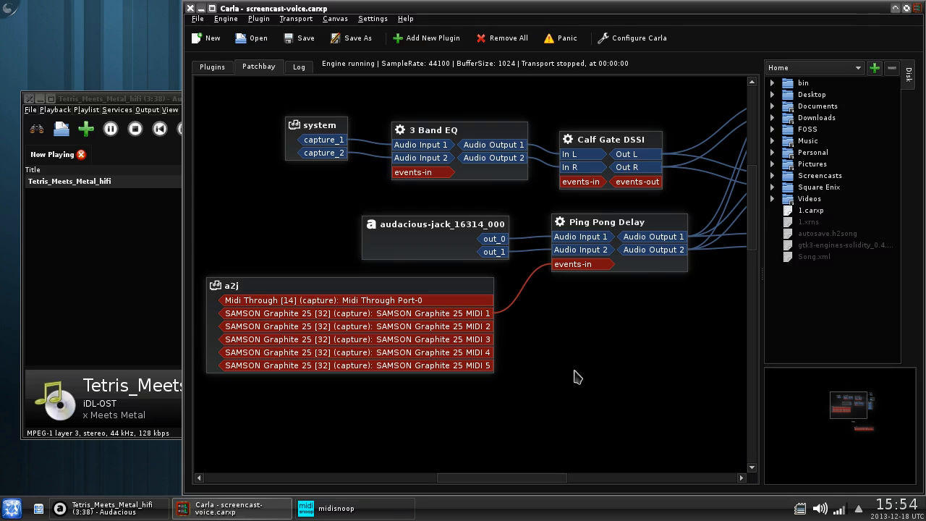
# - Set midisnoop's driver to JACK Audio Connection Kit with input port SAMSON Graphite 25 MIDI 1
pyautogui.click(365, 516)
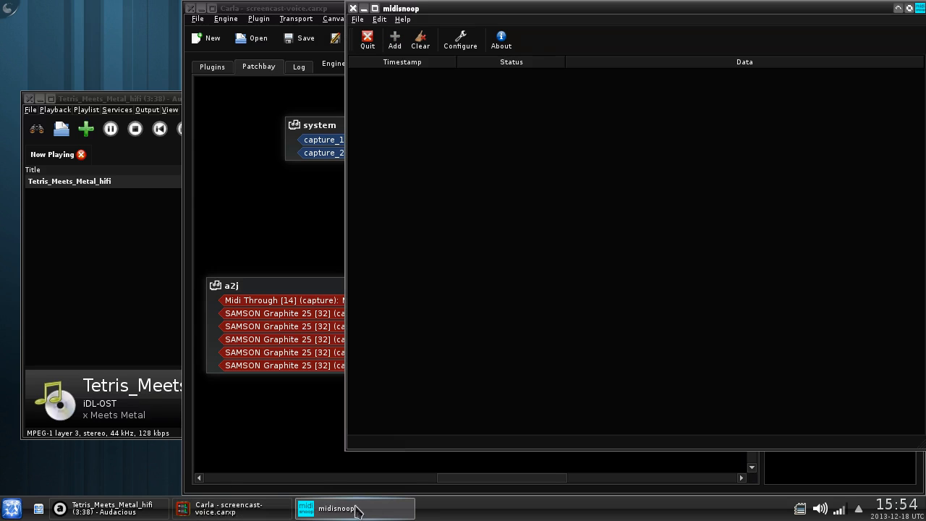
pyautogui.click(458, 42)
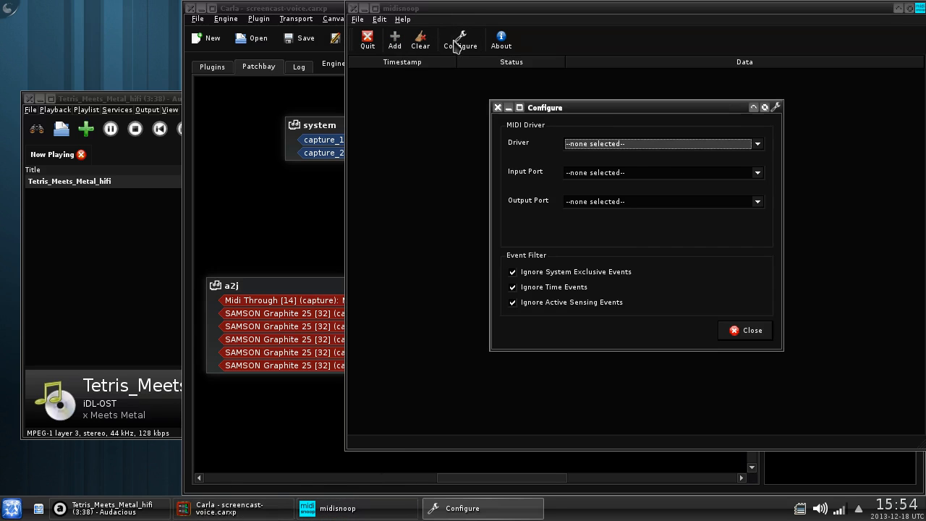
pyautogui.click(640, 146)
pyautogui.click(618, 170)
pyautogui.click(607, 174)
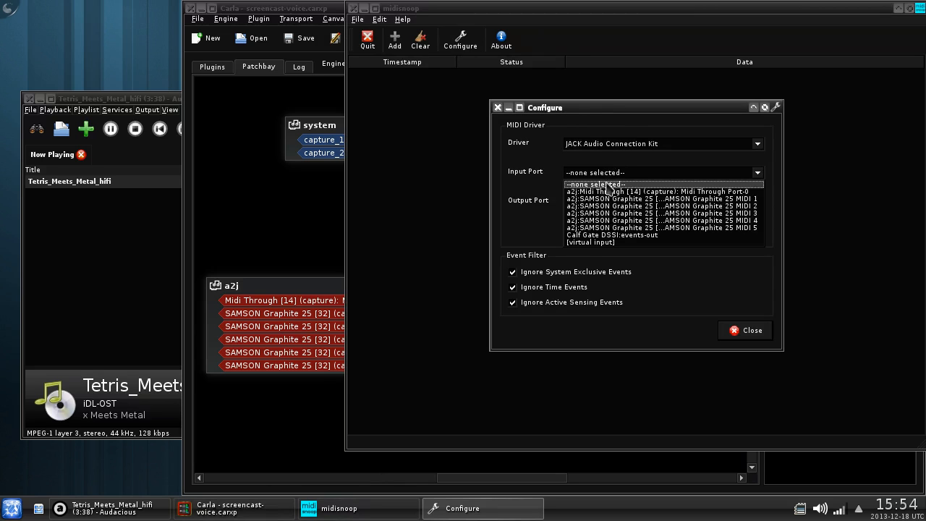
pyautogui.click(689, 202)
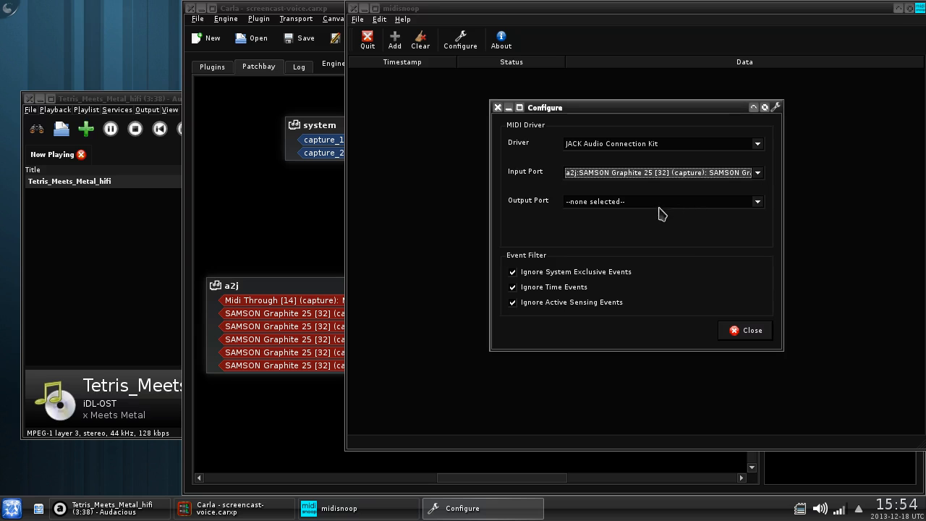
pyautogui.click(745, 330)
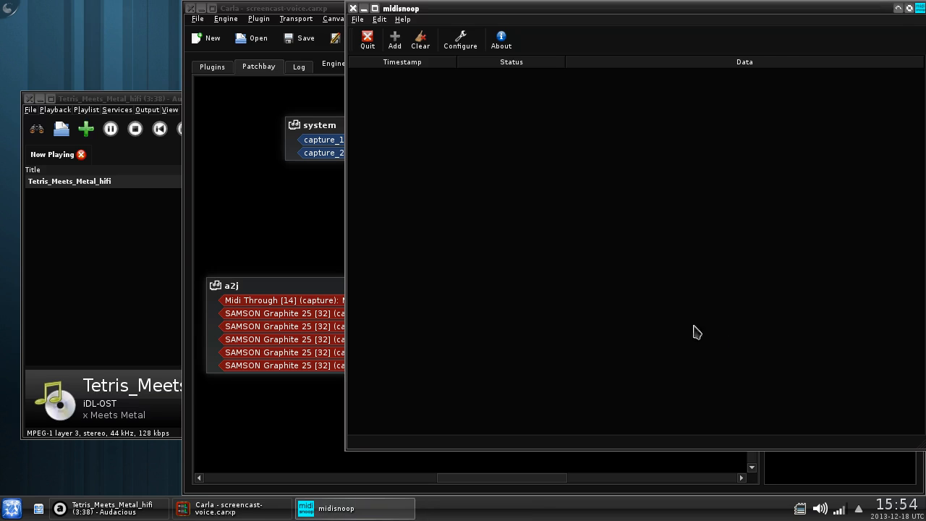
pyautogui.click(309, 232)
# - Move the midisnoop box in the patchbay next to the MIDI 1 capture port
pyautogui.scroll(-5, 615, 343)
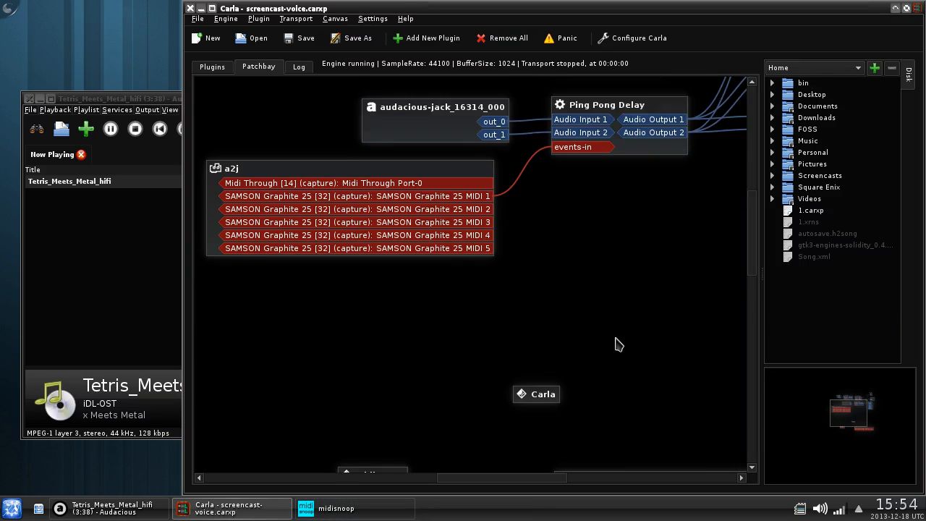
pyautogui.moveTo(372, 430); pyautogui.dragTo(493, 138)
pyautogui.scroll(3, 567, 261)
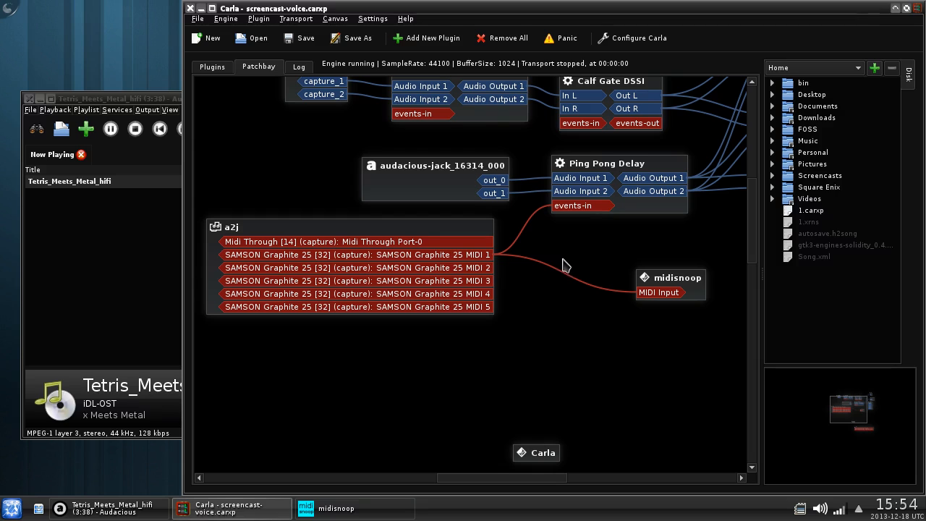
# - Check midisnoop's logged Pan and Channel Volume CC messages and clear the log
pyautogui.click(352, 510)
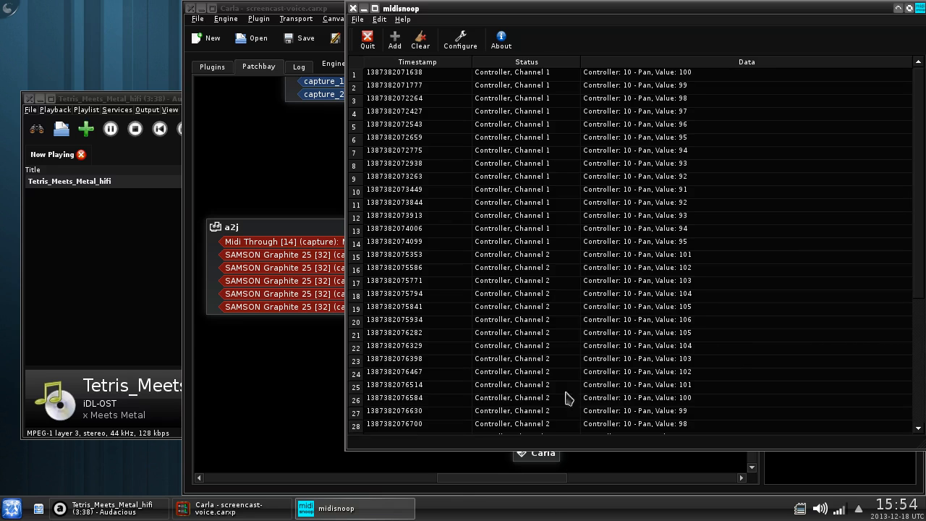
pyautogui.click(416, 45)
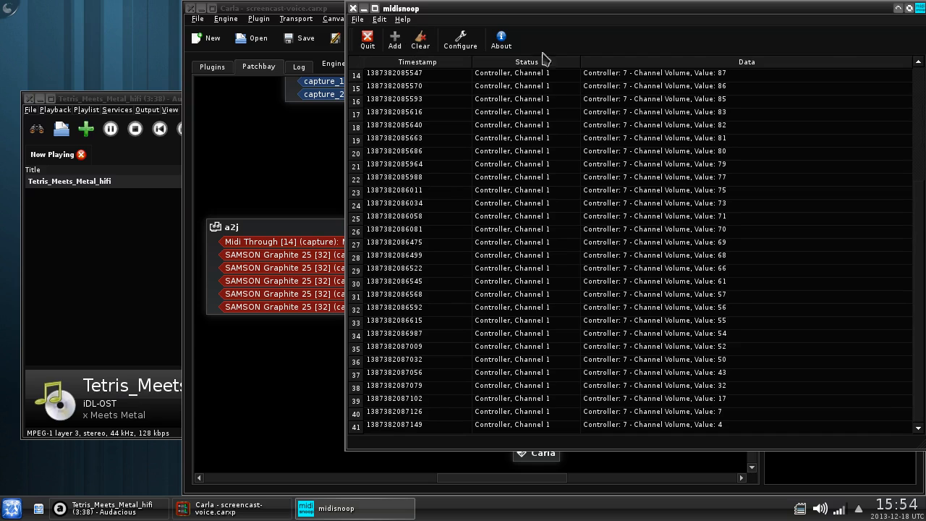
pyautogui.click(421, 41)
pyautogui.click(302, 158)
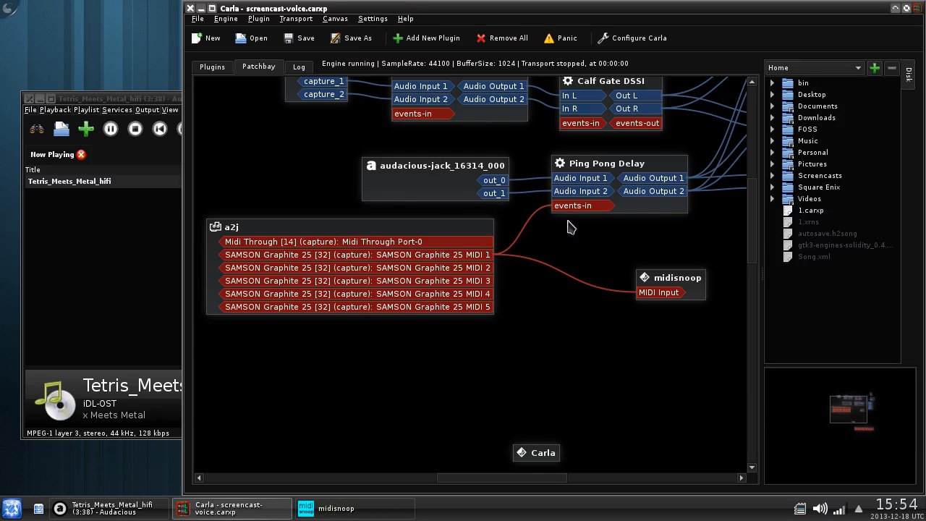
# - Open the Ping Pong Delay plugin's edit dialog from the Plugins list
pyautogui.click(207, 67)
pyautogui.click(235, 136)
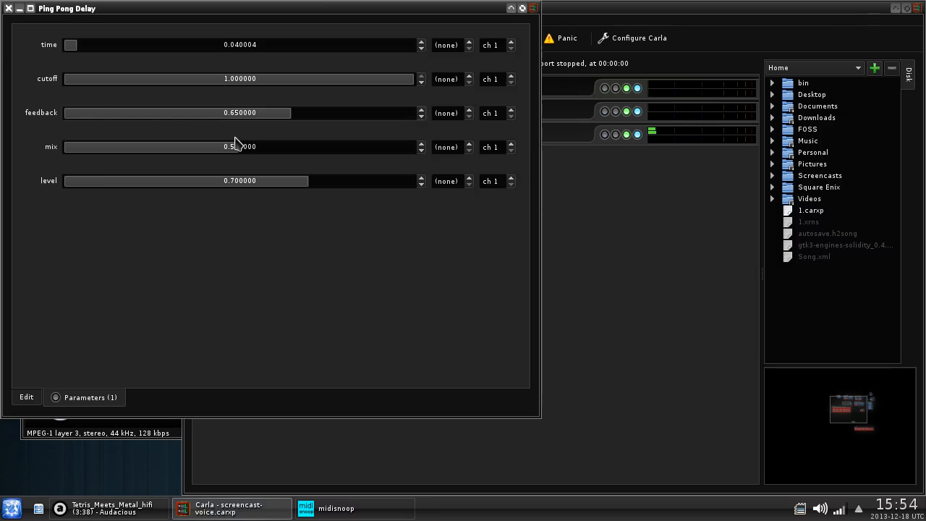
pyautogui.click(32, 396)
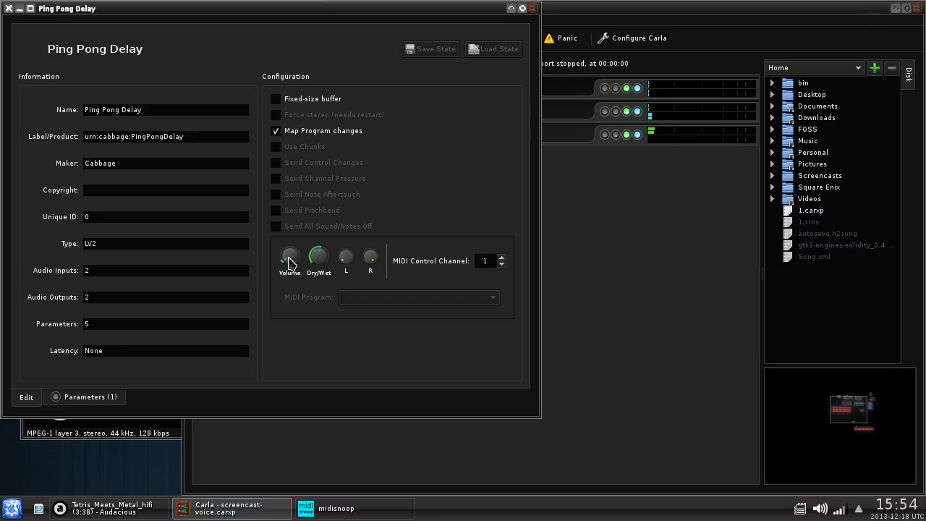
# - Clear midisnoop's log to check the knob, then show Ping Pong Delay's Parameters tab
pyautogui.click(313, 508)
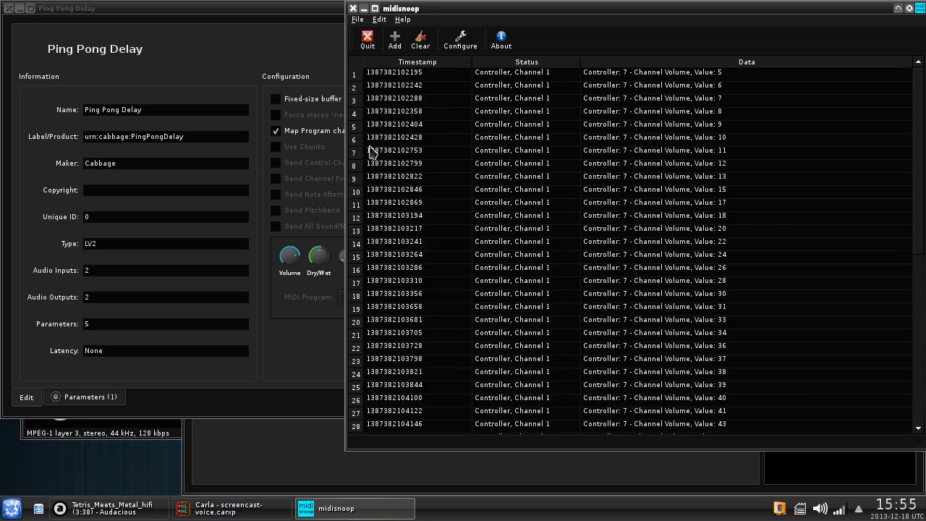
pyautogui.click(425, 45)
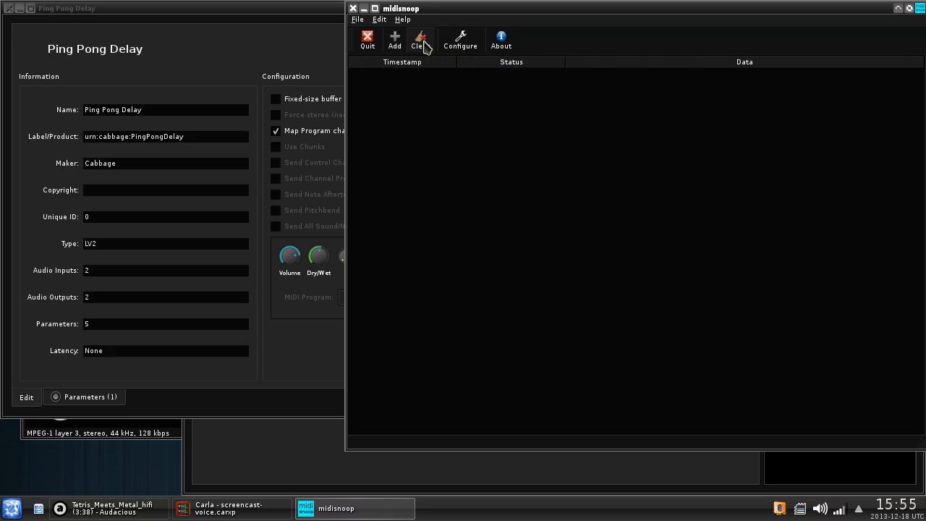
pyautogui.click(265, 413)
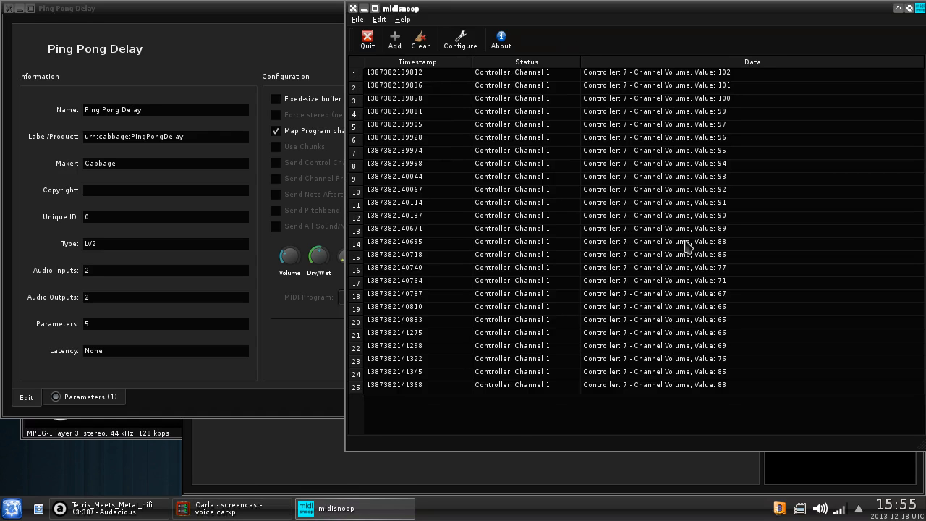
pyautogui.click(283, 286)
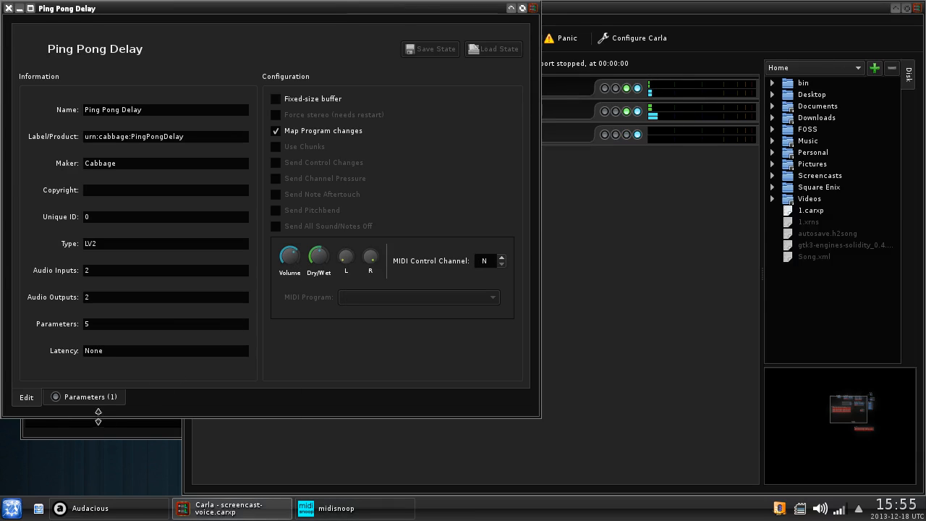
pyautogui.click(101, 400)
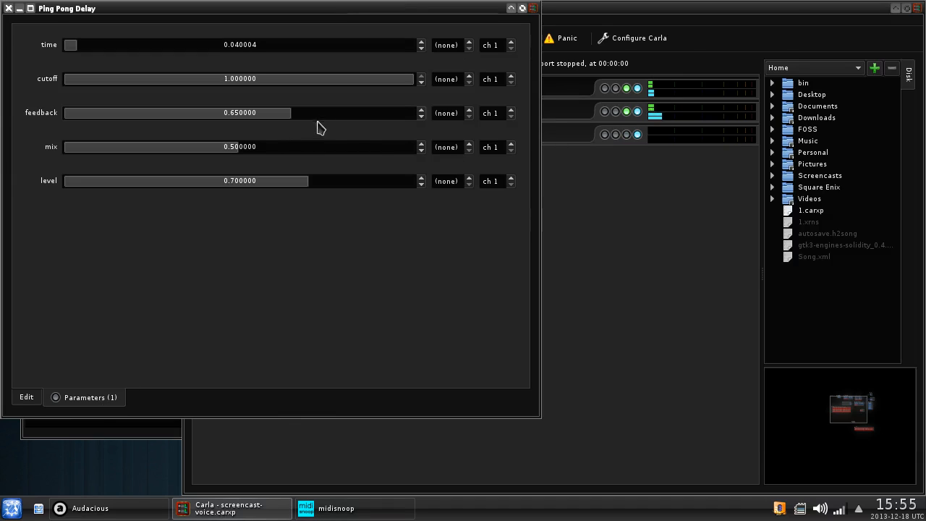
# - Map Ping Pong Delay's feedback parameter to CC 0x07 Volume
pyautogui.click(459, 116)
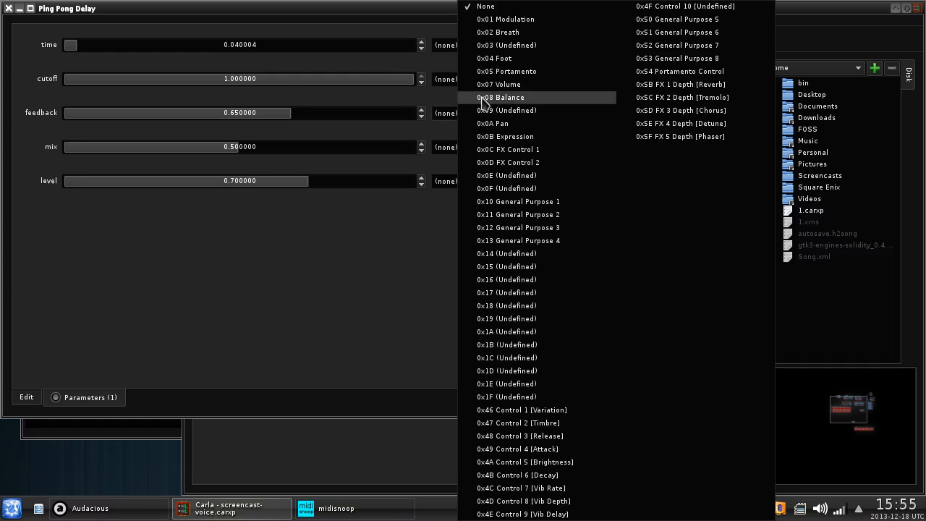
pyautogui.click(508, 84)
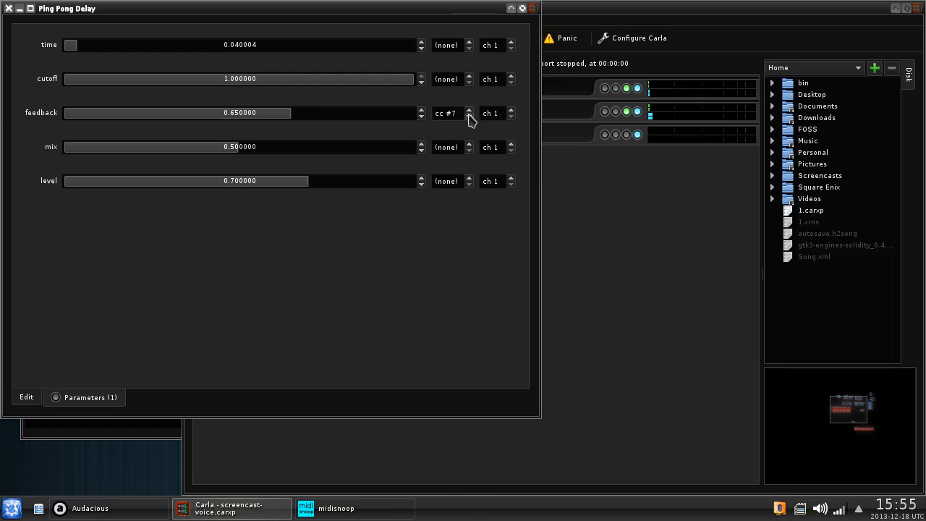
pyautogui.click(450, 117)
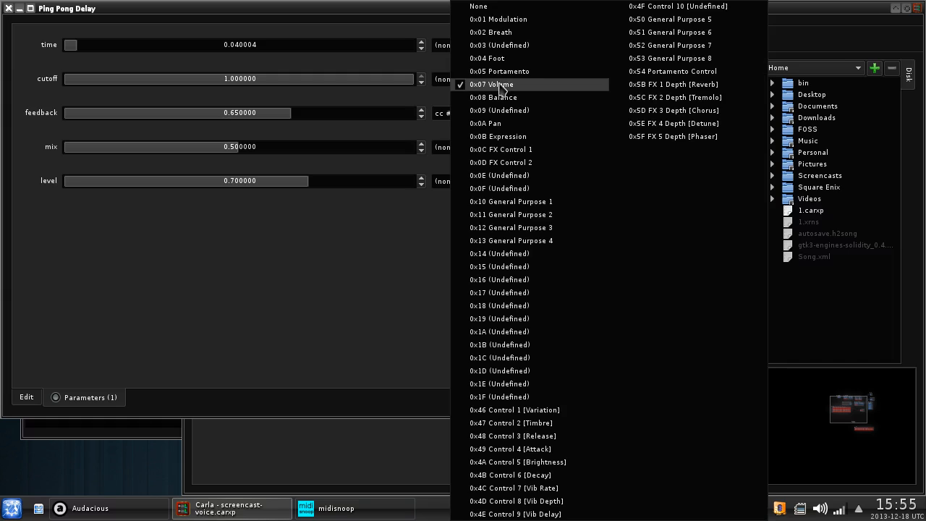
pyautogui.click(502, 84)
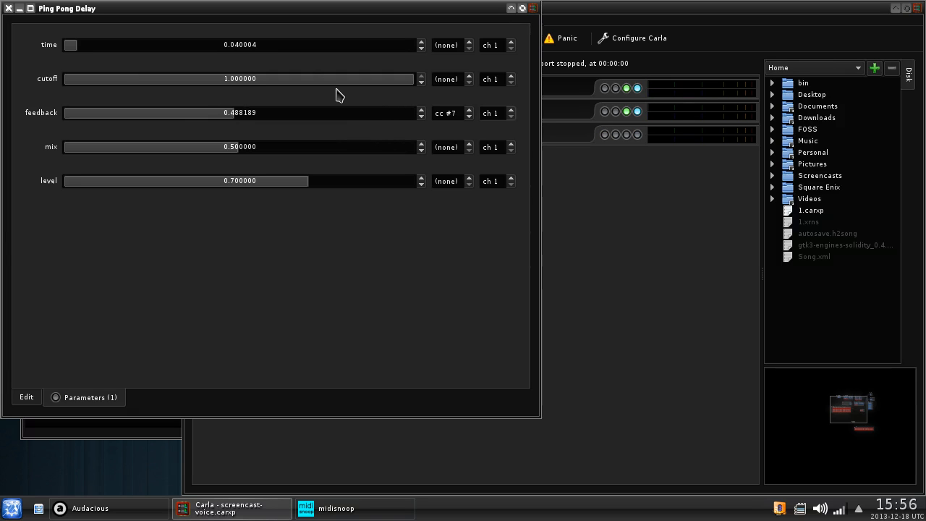
# - Test the volume knob against a cleared midisnoop log, then return to the plugin's Edit page
pyautogui.click(381, 506)
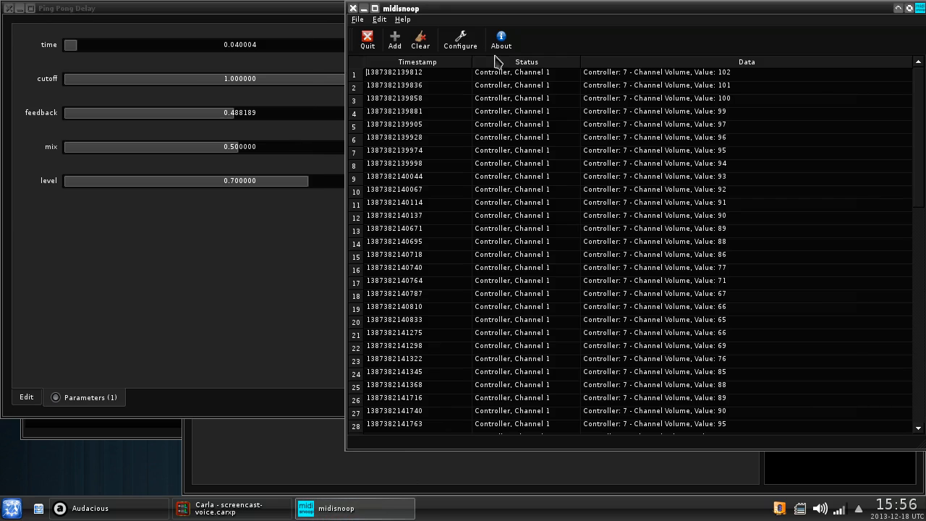
pyautogui.click(427, 48)
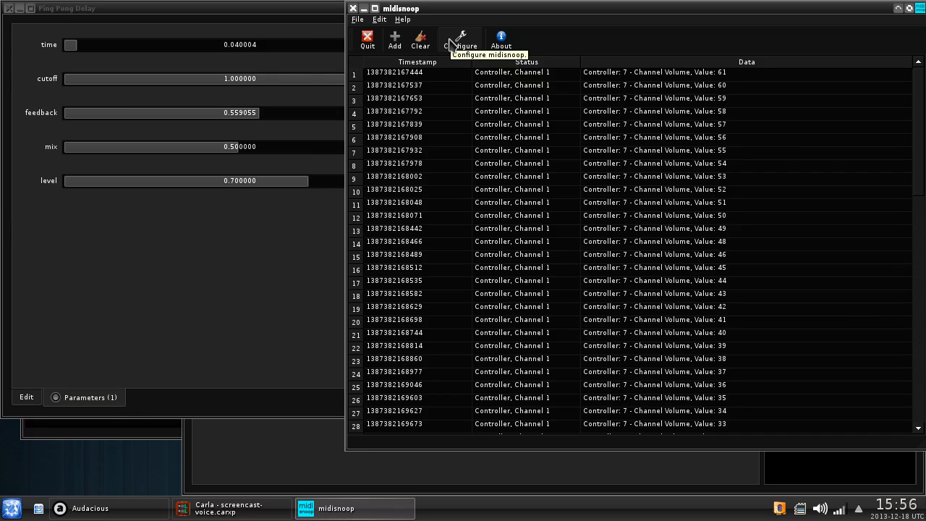
pyautogui.click(28, 397)
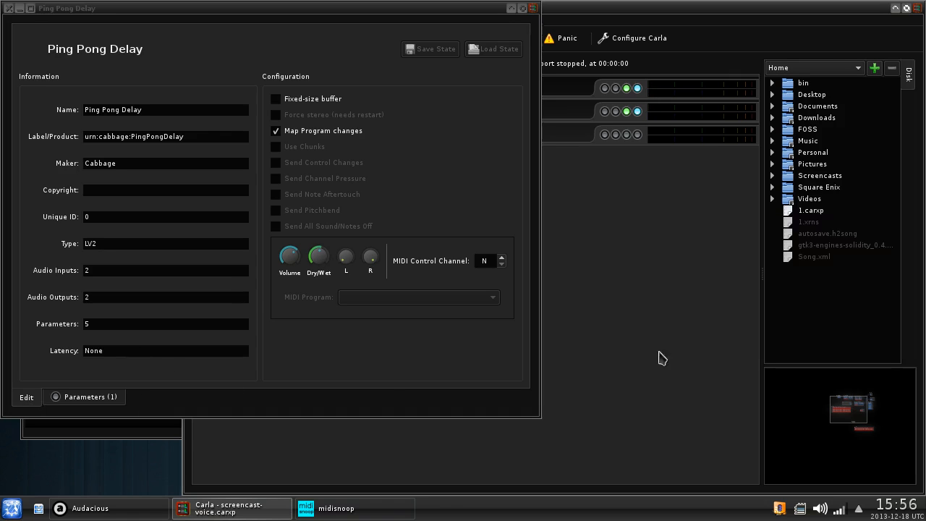
# - Play Tetris_Meets_Metal_hifi in Audacious and close the Ping Pong Delay settings window
pyautogui.click(107, 427)
pyautogui.doubleClick(182, 187)
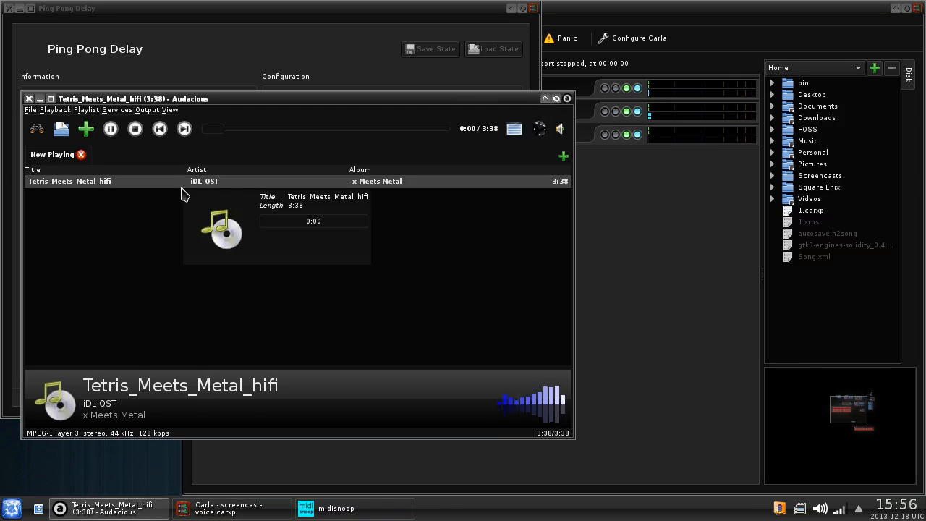
pyautogui.click(224, 10)
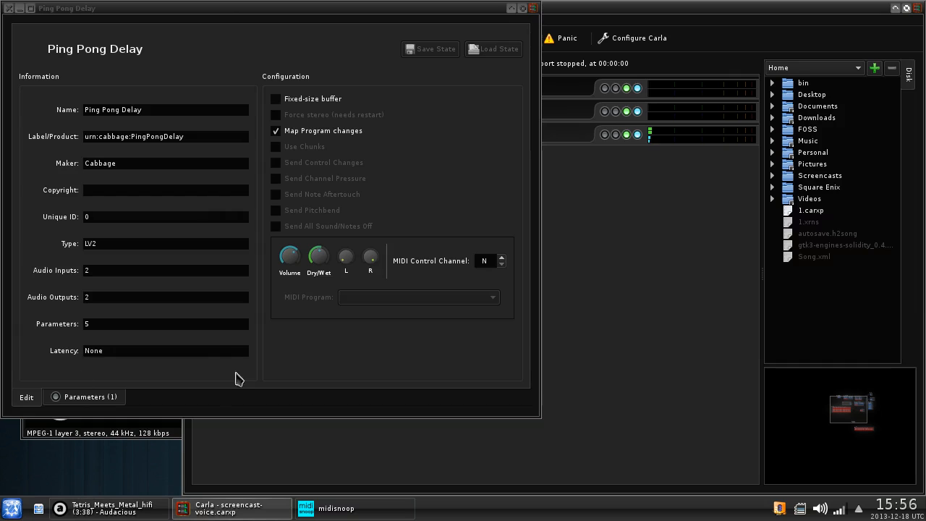
pyautogui.click(9, 8)
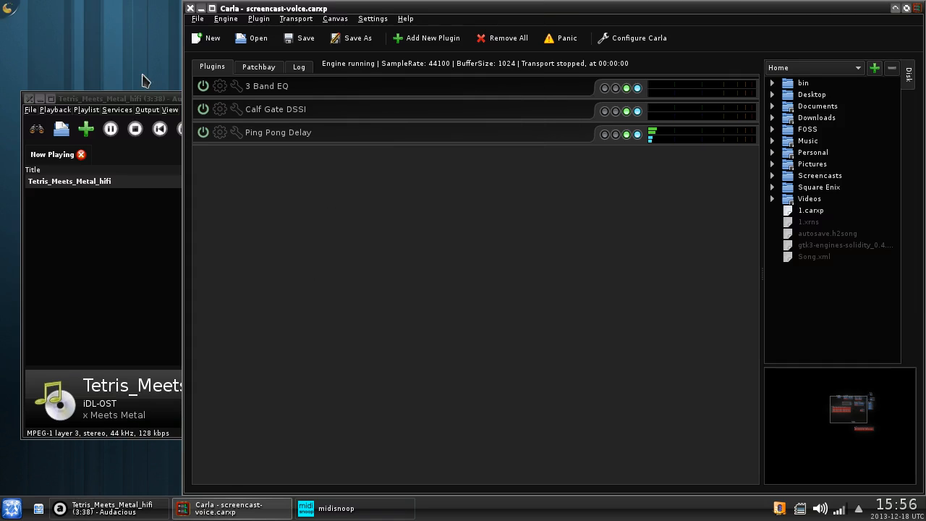
# - Watch Ping Pong Delay's Feedback knob follow CC 7 in its GUI, close it, and right-click the plugin
pyautogui.click(220, 132)
pyautogui.moveTo(564, 378); pyautogui.dragTo(101, 208)
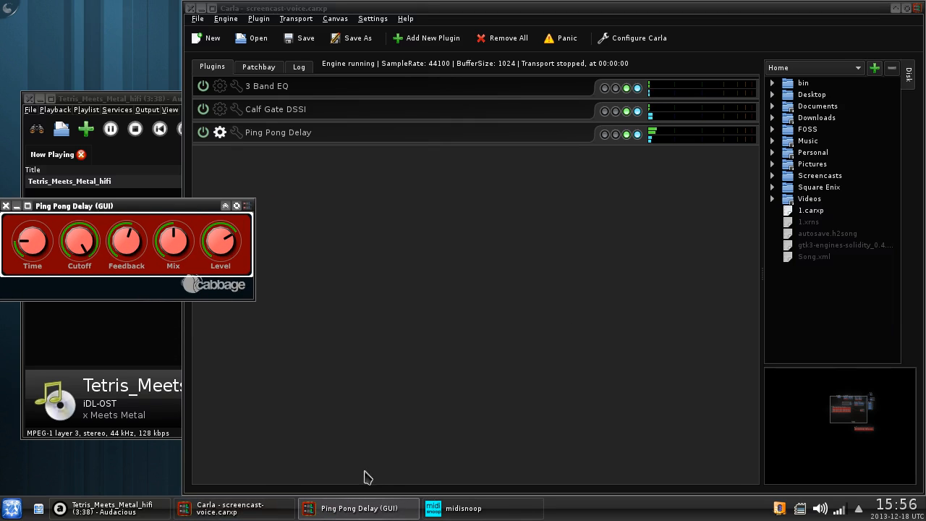
pyautogui.click(471, 516)
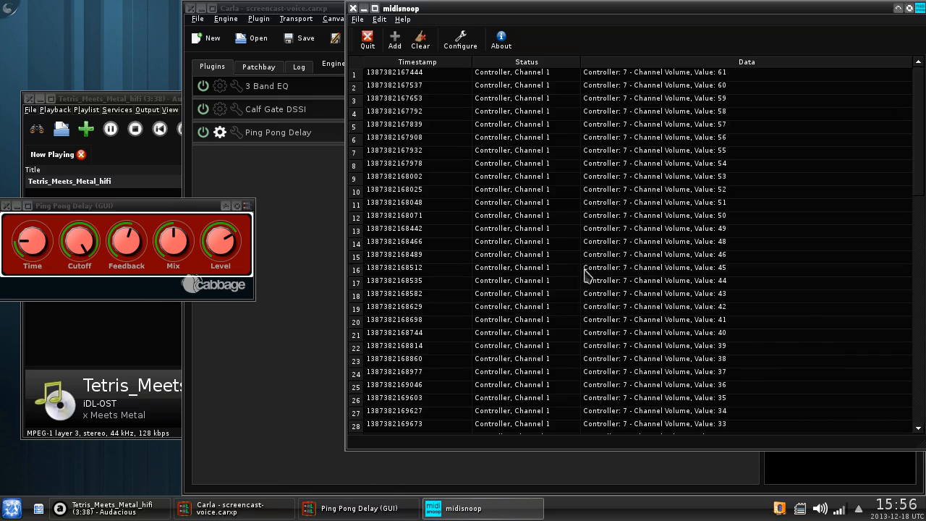
pyautogui.click(423, 43)
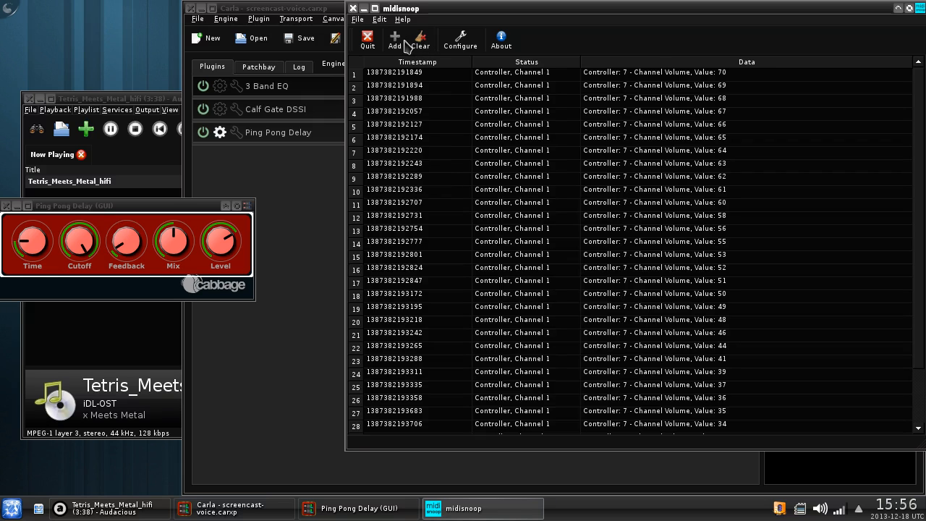
pyautogui.click(422, 43)
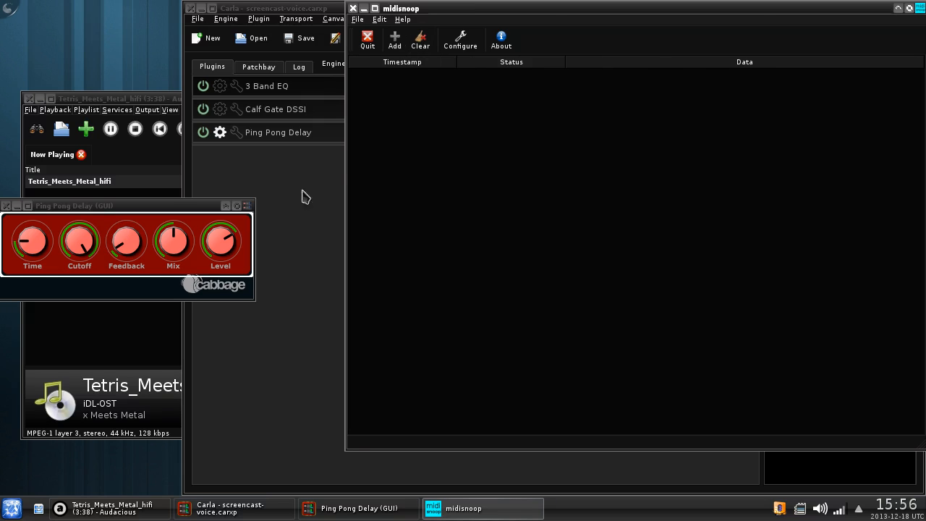
pyautogui.click(5, 206)
pyautogui.rightClick(304, 133)
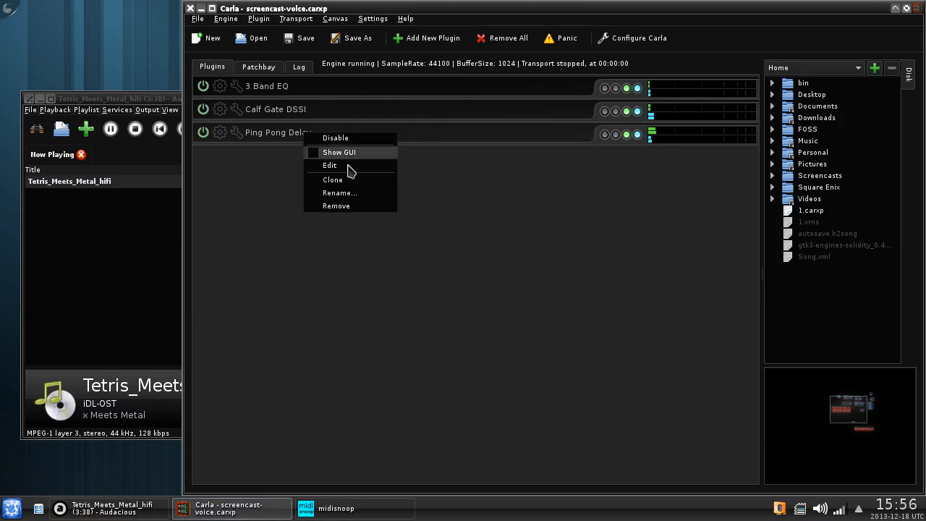
# - Replace Ping Pong Delay with Calf Compressor, found by searching 'com' in the LV2 list
pyautogui.click(357, 208)
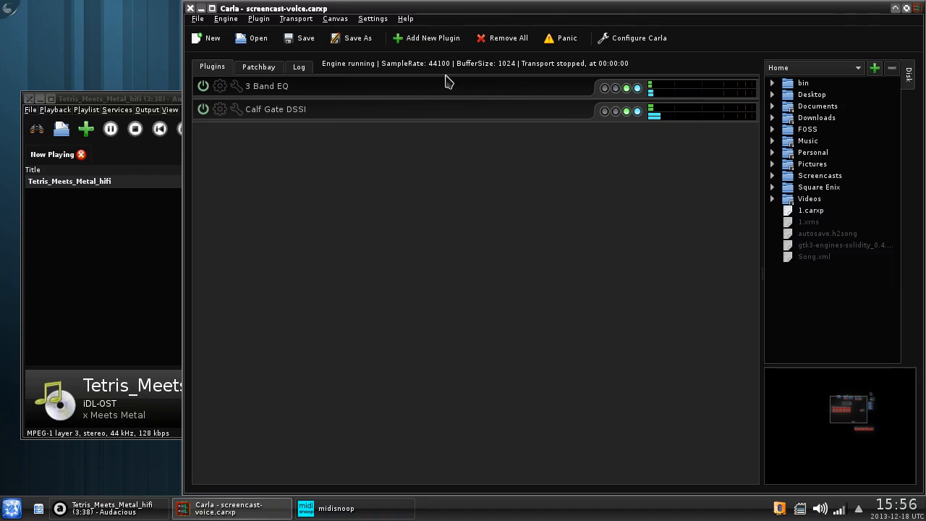
pyautogui.click(436, 41)
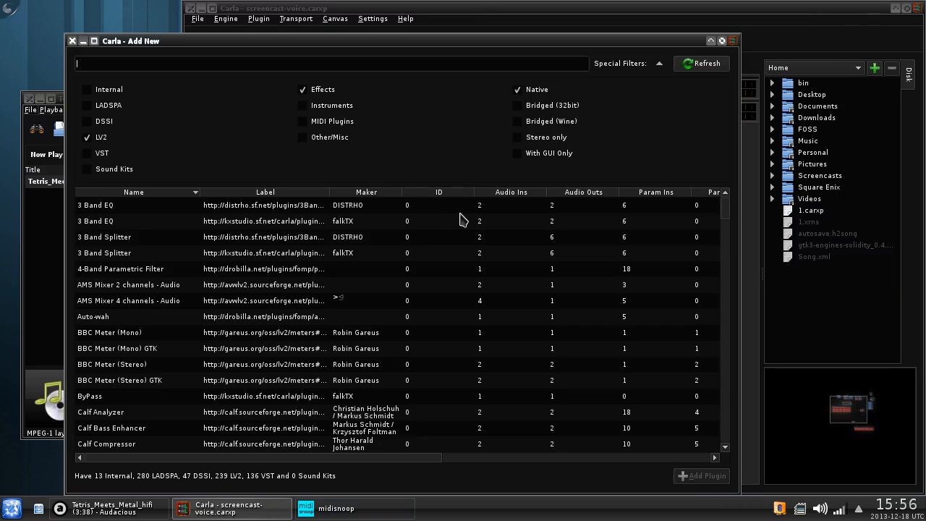
pyautogui.click(106, 107)
pyautogui.click(107, 107)
pyautogui.write('com')
pyautogui.doubleClick(269, 206)
# - Bring Carla forward and show the Patchbay view scrolled to the top
pyautogui.click(100, 238)
pyautogui.click(631, 231)
pyautogui.click(261, 68)
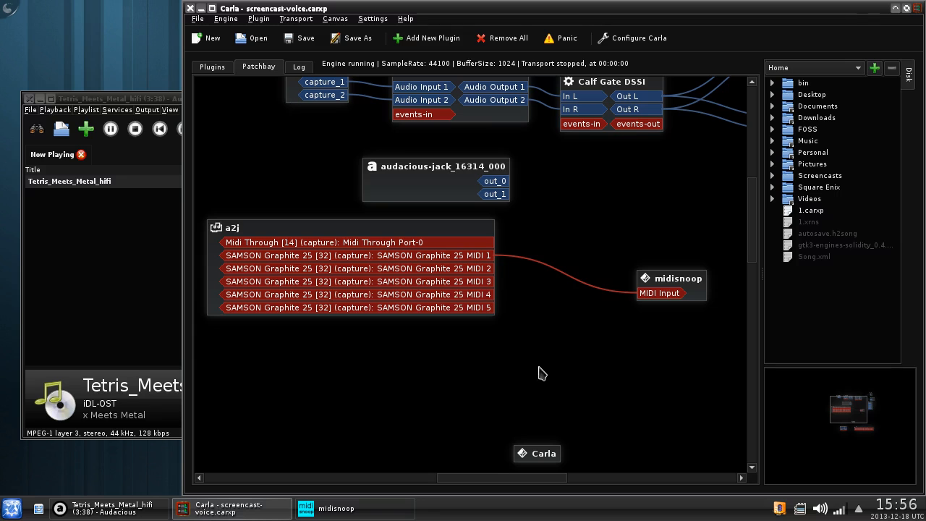
pyautogui.scroll(2, 537, 367)
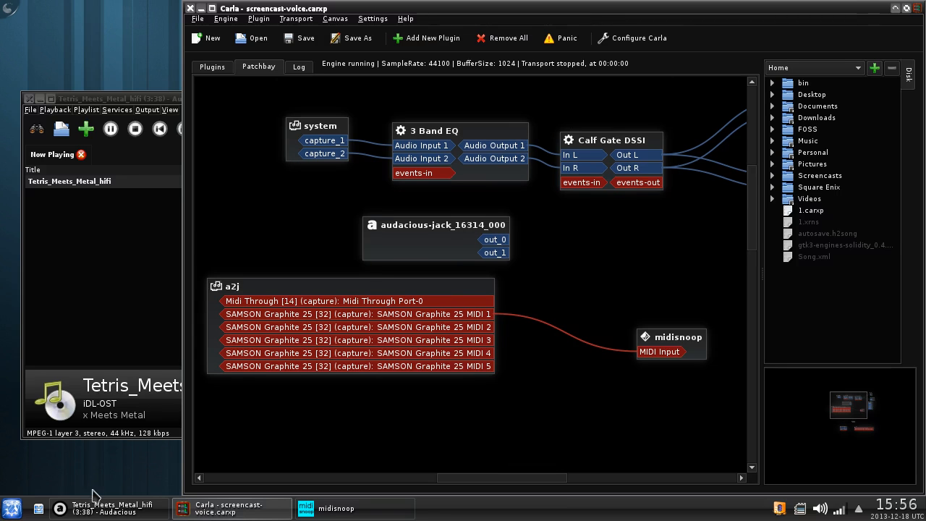
# - Launch the Hydrogen drum machine from the application search
pyautogui.click(14, 509)
pyautogui.write('hydrog')
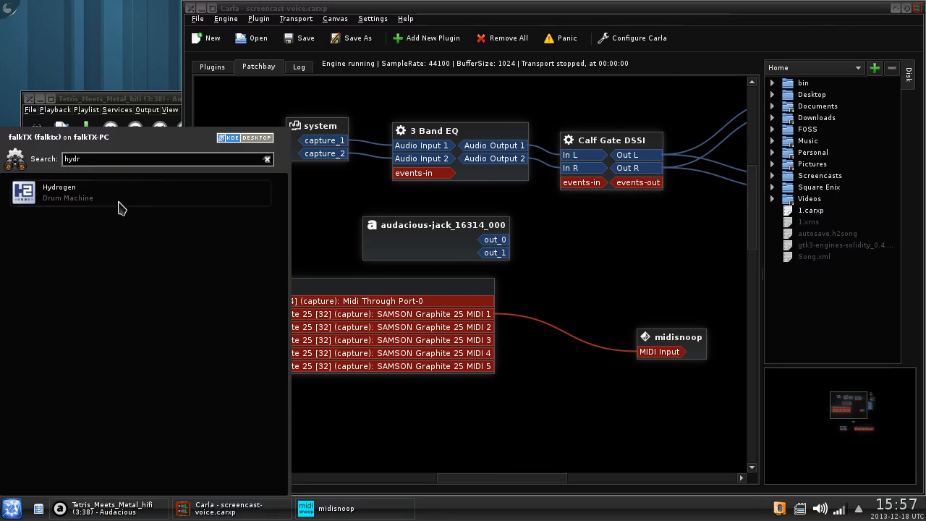
pyautogui.click(123, 208)
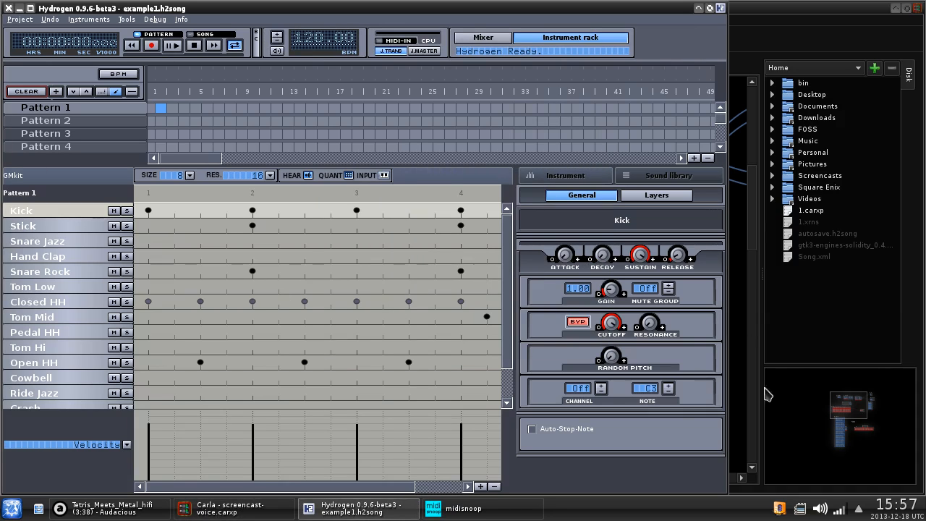
# - Wire Hydrogen's out_L/out_R to system playback_1/2, screencast input_1/2 and M in1/in2
pyautogui.click(225, 508)
pyautogui.scroll(-5, 577, 390)
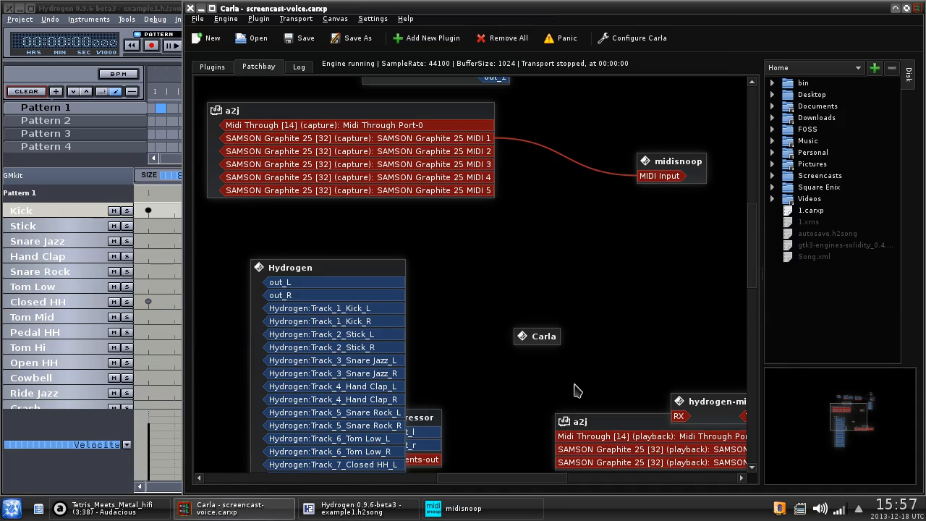
pyautogui.moveTo(295, 271); pyautogui.dragTo(571, 175)
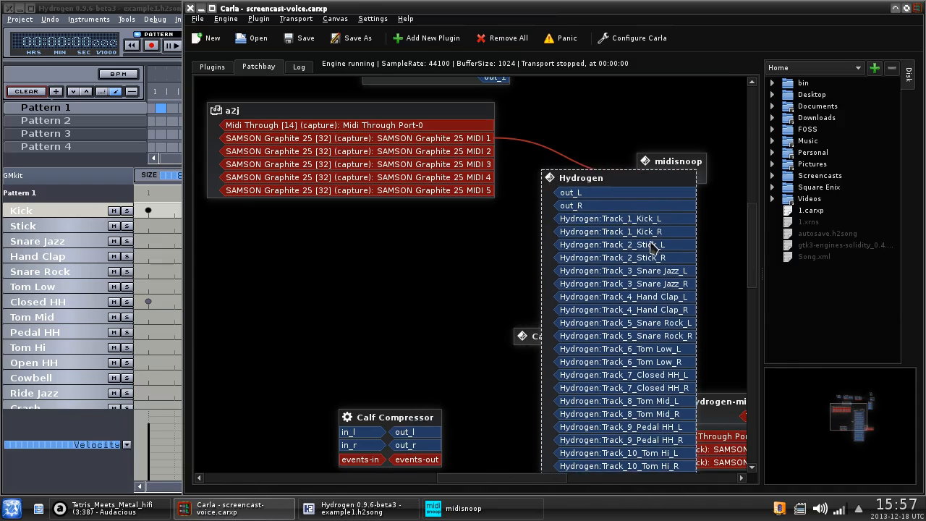
pyautogui.scroll(5, 690, 349)
pyautogui.moveTo(660, 357); pyautogui.dragTo(655, 227)
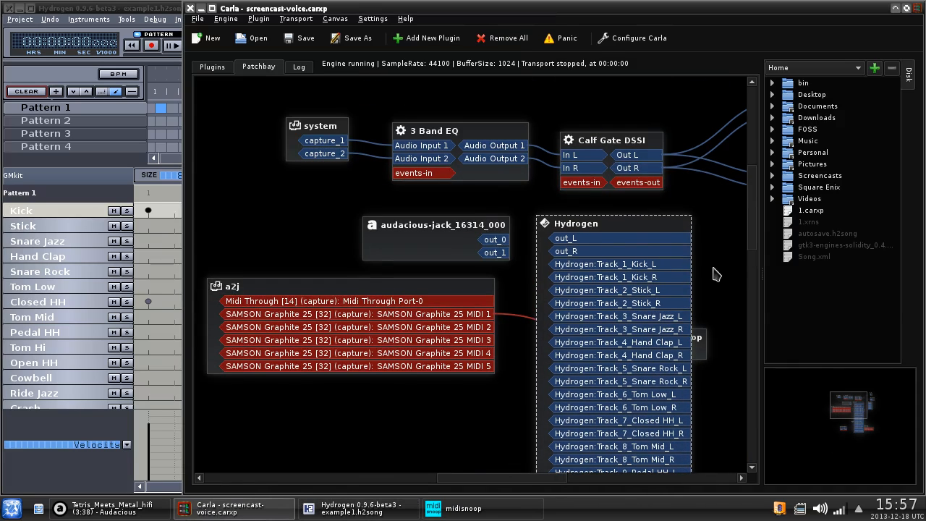
pyautogui.moveTo(526, 485); pyautogui.dragTo(568, 447)
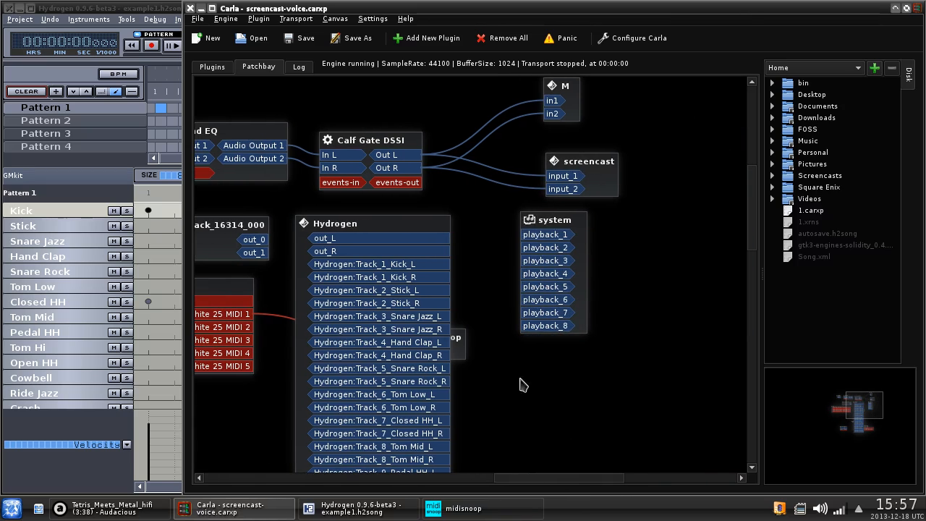
pyautogui.moveTo(423, 246); pyautogui.dragTo(555, 101)
pyautogui.moveTo(556, 114); pyautogui.dragTo(437, 254)
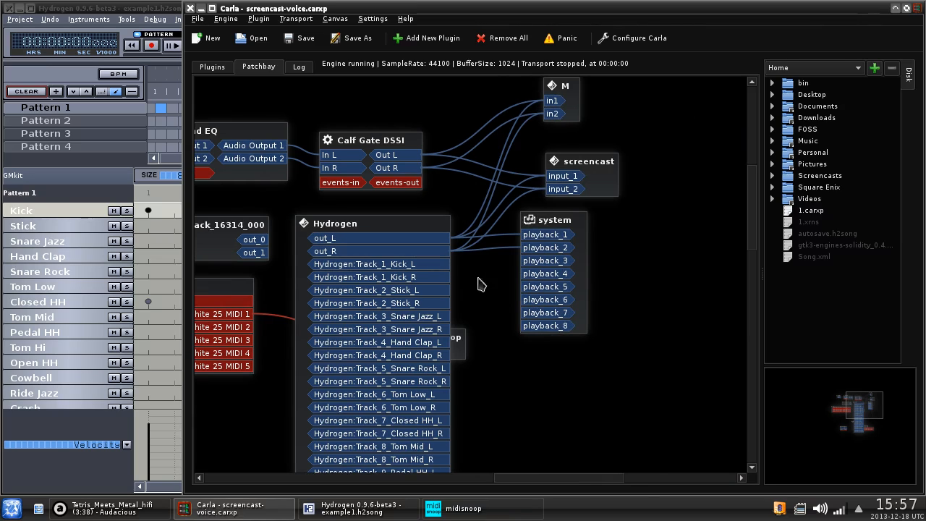
pyautogui.click(79, 474)
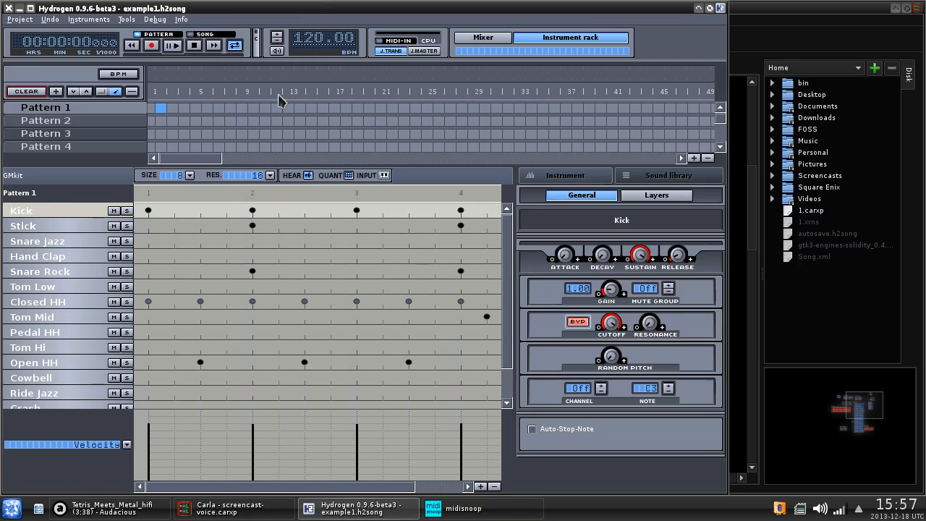
# - In Hydrogen's Mixer, lower the Kick, Snare Rock and other instrument faders, then close it
pyautogui.click(126, 19)
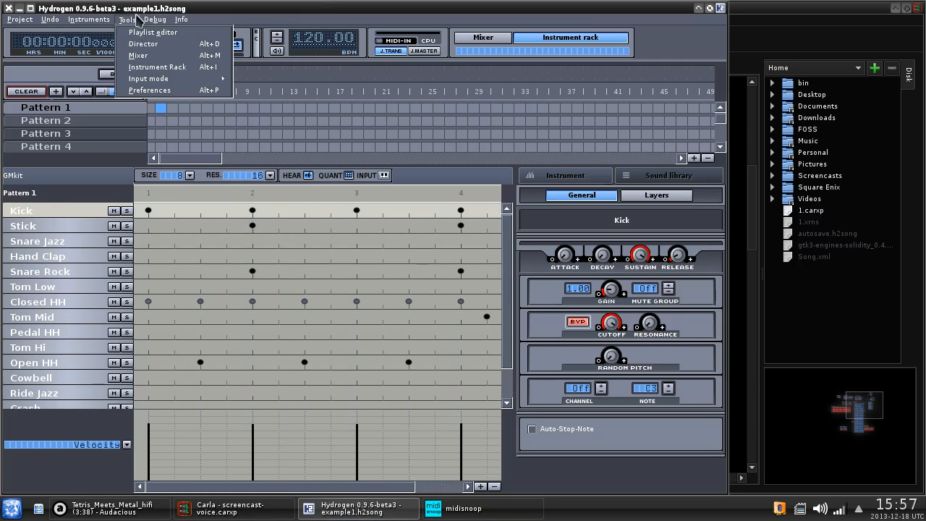
pyautogui.click(137, 57)
pyautogui.moveTo(35, 414); pyautogui.dragTo(122, 437)
pyautogui.click(152, 424)
pyautogui.moveTo(197, 407); pyautogui.dragTo(357, 437)
pyautogui.moveTo(181, 469); pyautogui.dragTo(284, 469)
pyautogui.moveTo(197, 411); pyautogui.dragTo(242, 427)
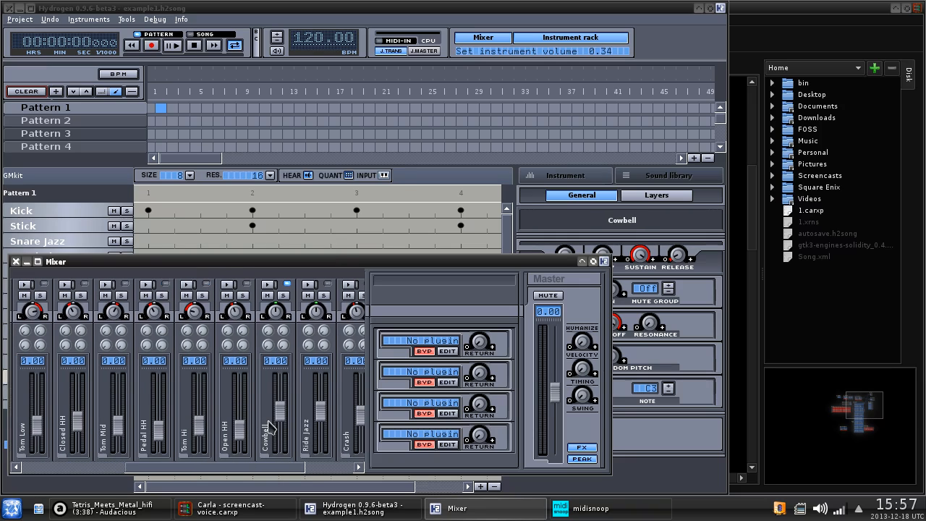
pyautogui.moveTo(299, 463); pyautogui.dragTo(319, 467)
pyautogui.moveTo(274, 421); pyautogui.dragTo(346, 425)
pyautogui.click(16, 261)
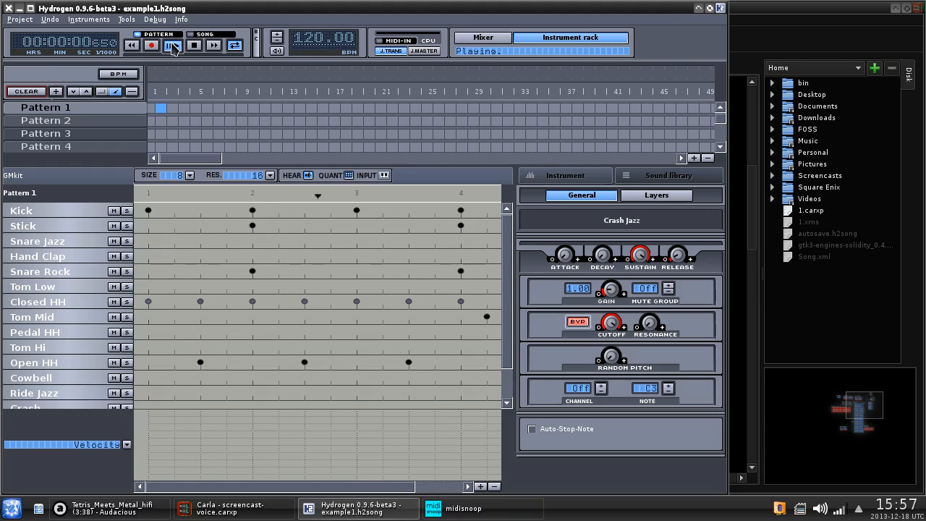
# - Reopen the Mixer and lower Snare Rock to 0.23, plus Closed HH, Tom Mid, Stick and Kick
pyautogui.click(127, 19)
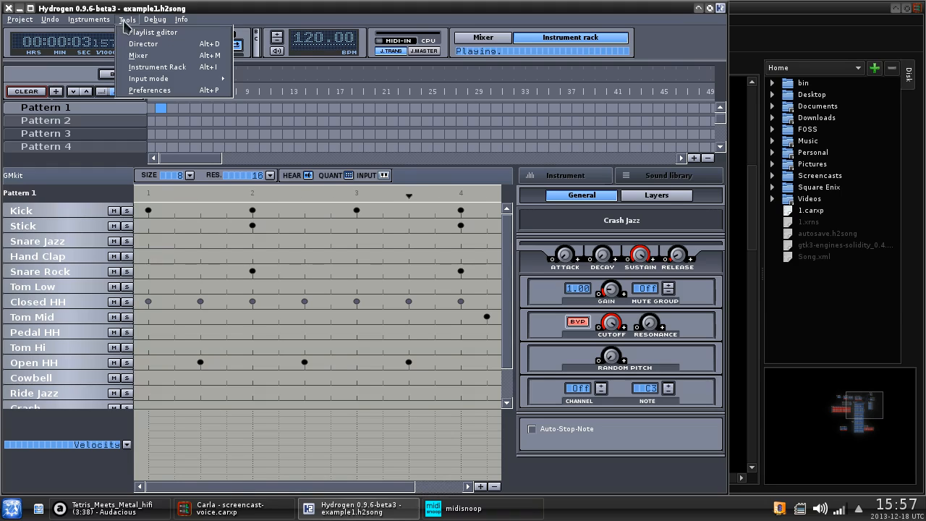
pyautogui.click(159, 61)
pyautogui.moveTo(175, 469); pyautogui.dragTo(14, 445)
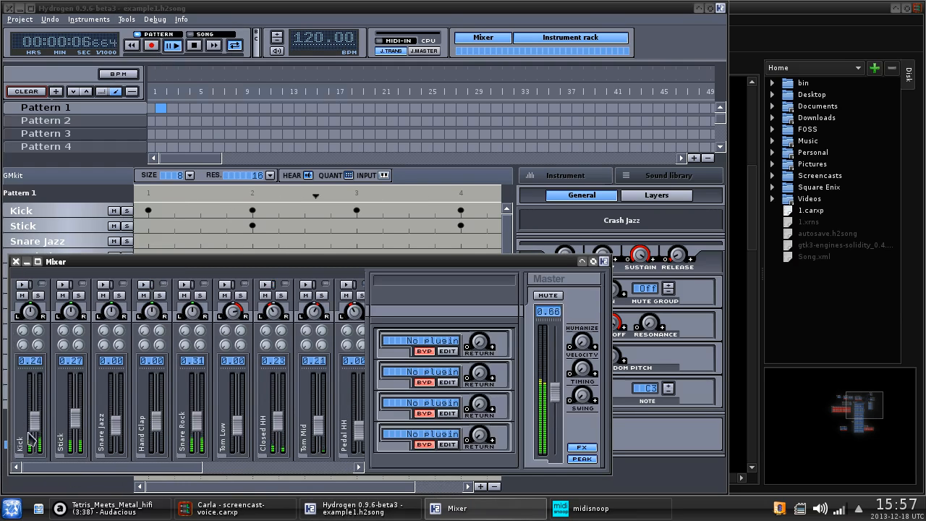
pyautogui.moveTo(197, 418); pyautogui.dragTo(197, 434)
pyautogui.moveTo(279, 427); pyautogui.dragTo(317, 438)
pyautogui.moveTo(76, 424); pyautogui.dragTo(35, 437)
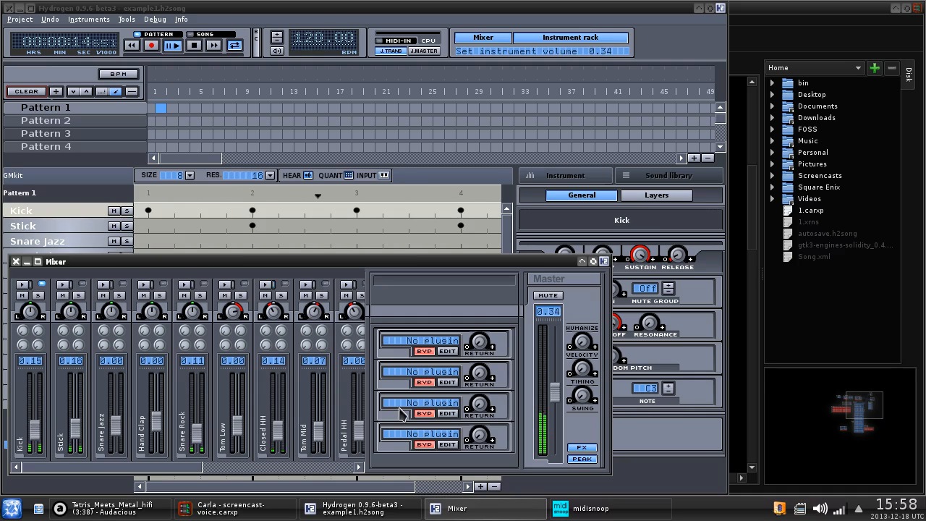
pyautogui.click(16, 262)
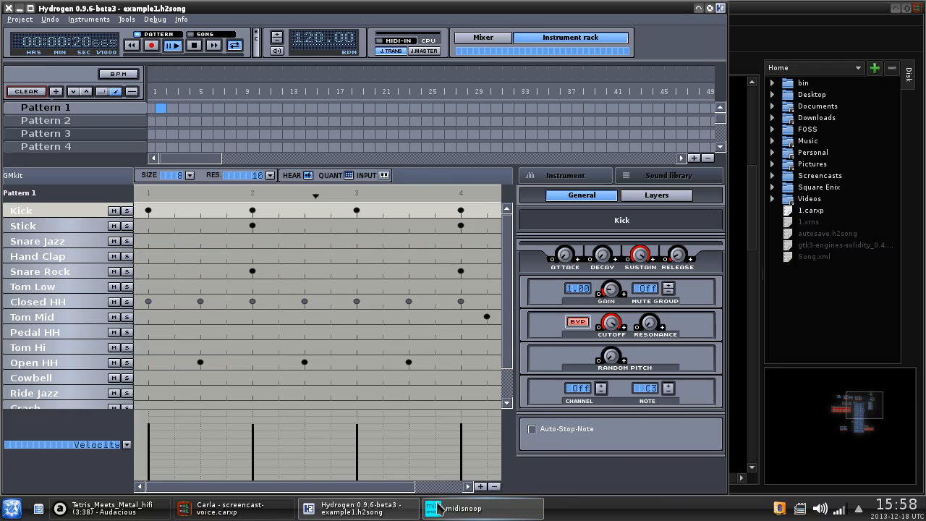
# - Confirm Audacious has finished playing, then move Hydrogen to the patchbay's left edge and a2j lower right
pyautogui.moveTo(440, 509)
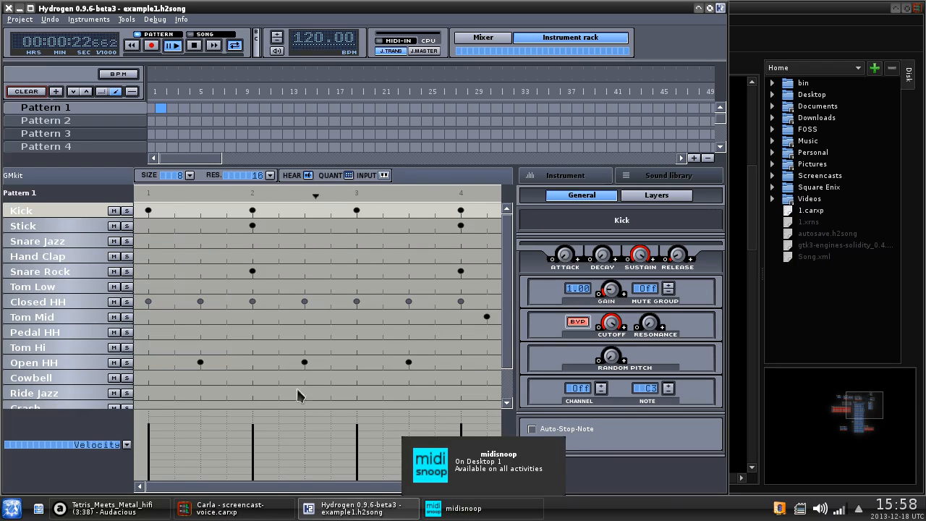
pyautogui.click(115, 509)
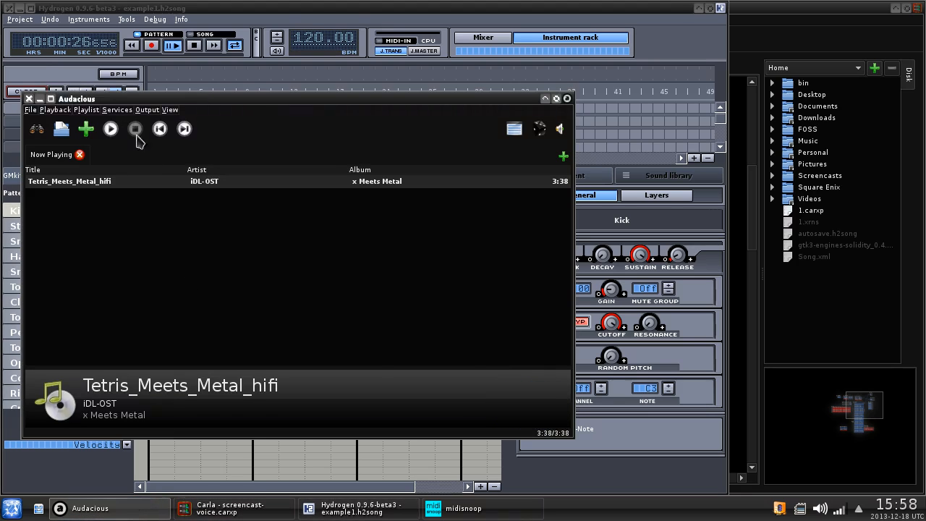
pyautogui.click(236, 506)
pyautogui.moveTo(407, 233); pyautogui.dragTo(161, 254)
pyautogui.moveTo(569, 479); pyautogui.dragTo(484, 466)
pyautogui.moveTo(470, 212); pyautogui.dragTo(294, 201)
pyautogui.click(346, 287)
pyautogui.moveTo(346, 287); pyautogui.dragTo(424, 342)
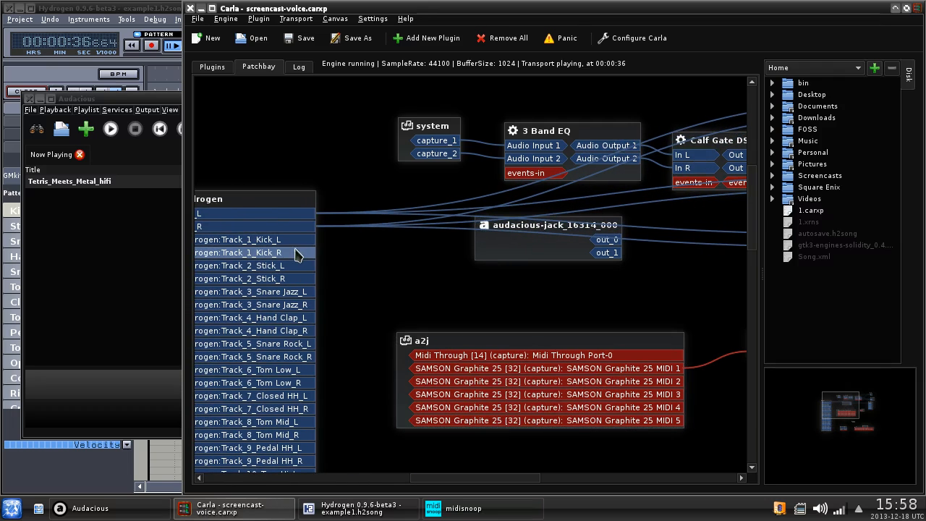
# - Place Calf Compressor beside Hydrogen in the patchbay and wire Track_1_Kick_R to its in_l
pyautogui.click(212, 66)
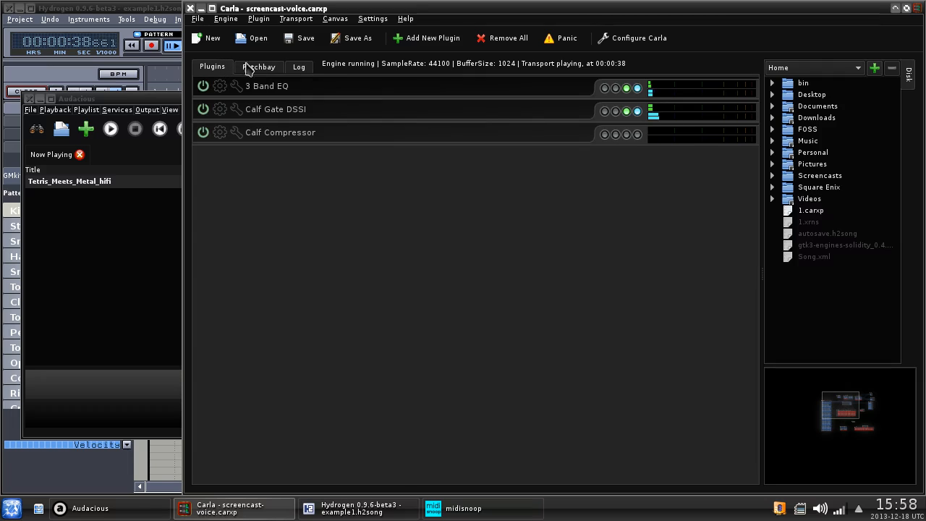
pyautogui.click(255, 67)
pyautogui.scroll(-3, 608, 397)
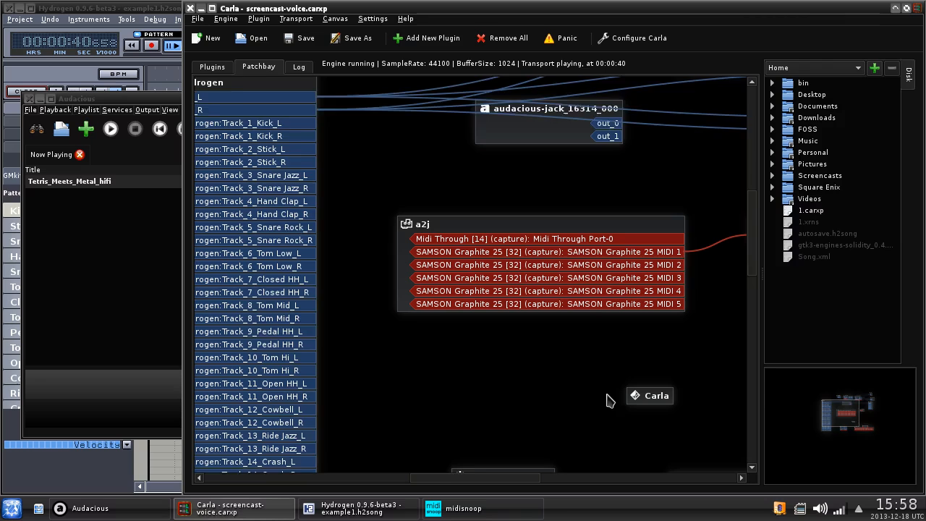
pyautogui.moveTo(533, 417); pyautogui.dragTo(537, 78)
pyautogui.scroll(1, 590, 303)
pyautogui.scroll(2, 590, 307)
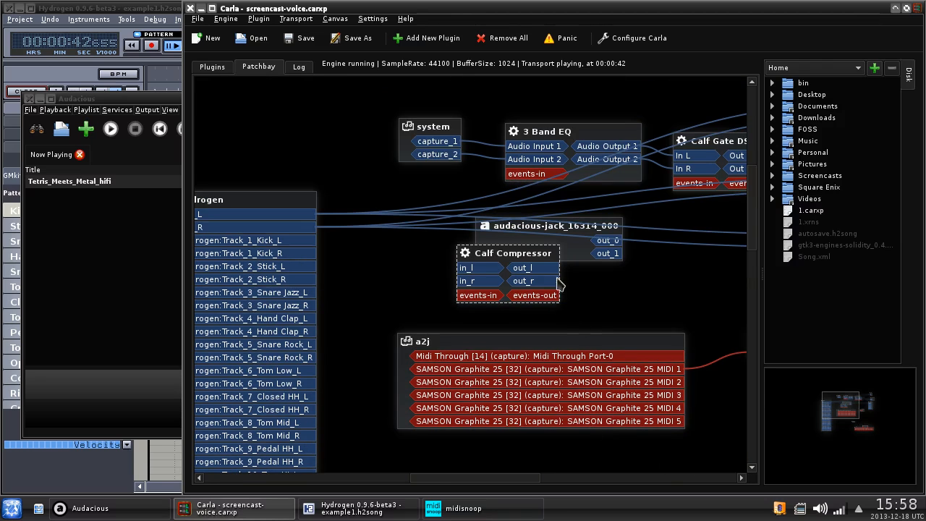
pyautogui.moveTo(539, 250); pyautogui.dragTo(552, 271)
pyautogui.moveTo(479, 288); pyautogui.dragTo(491, 306)
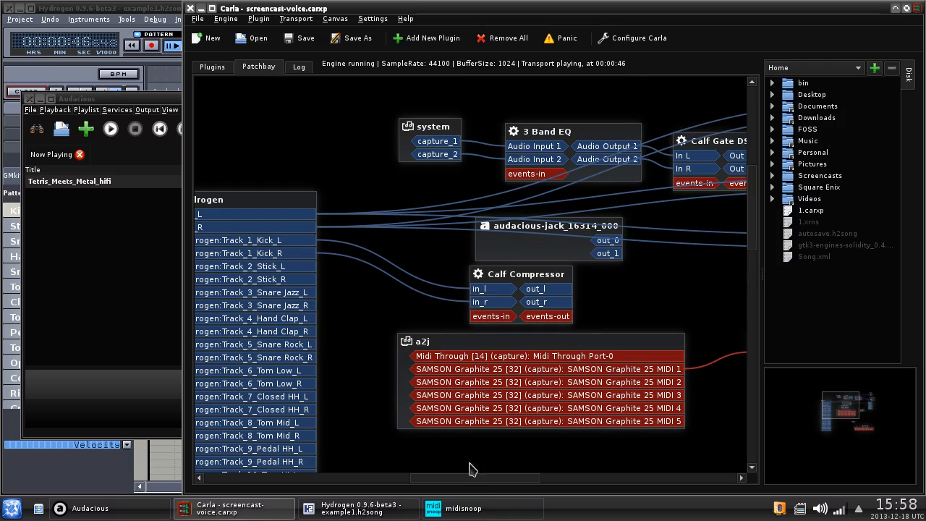
pyautogui.click(227, 69)
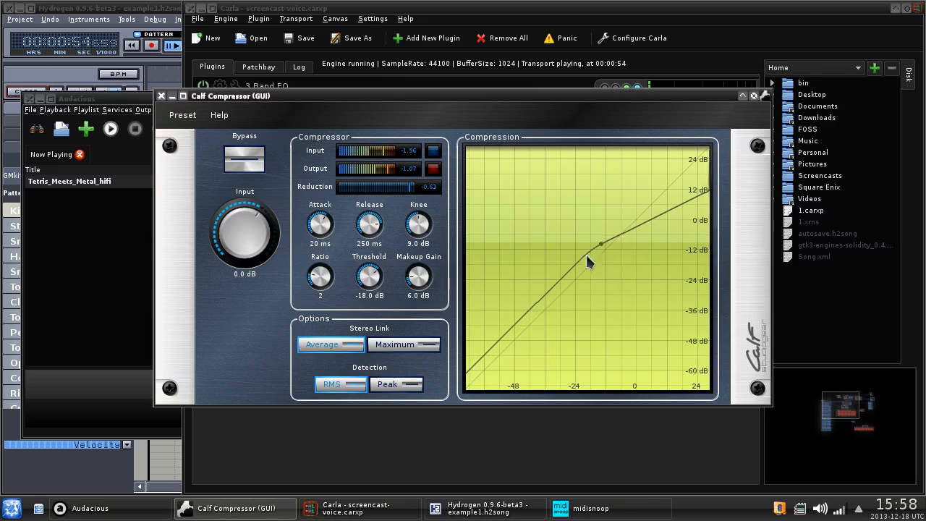
# - In Calf Compressor's Outputs tab, set Reduction's CC to 0x01 Modulation
pyautogui.click(161, 96)
pyautogui.doubleClick(244, 134)
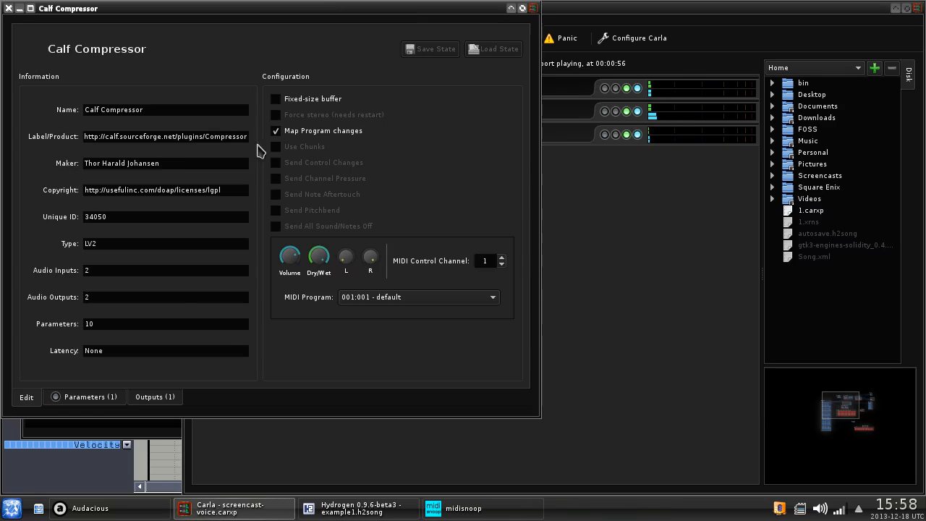
pyautogui.click(160, 396)
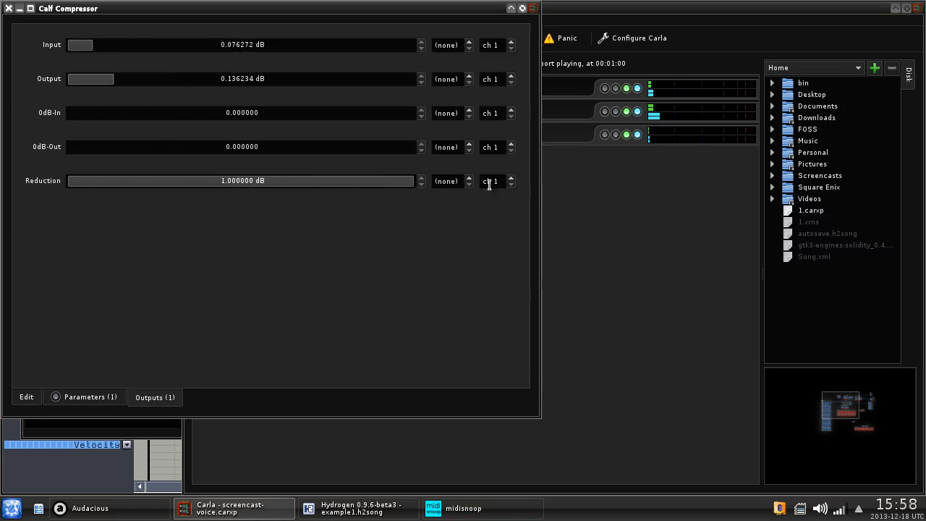
pyautogui.click(444, 181)
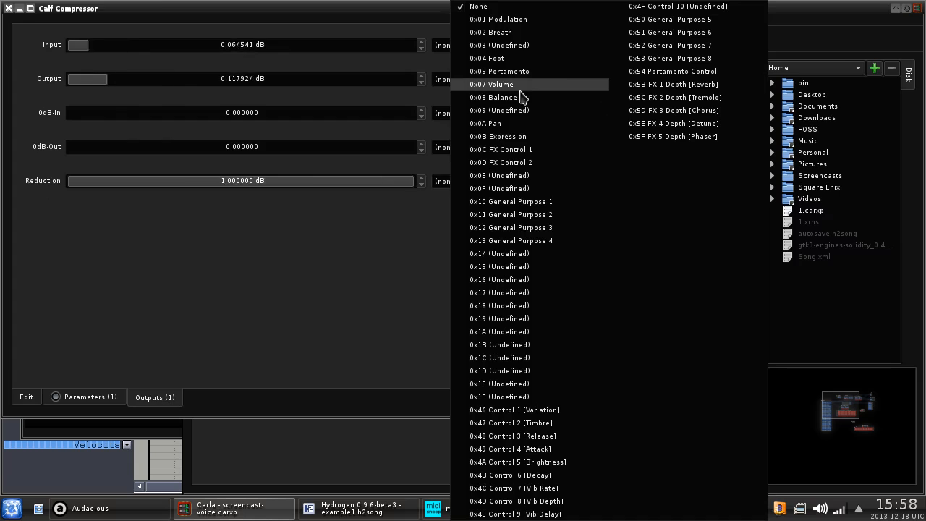
pyautogui.click(518, 19)
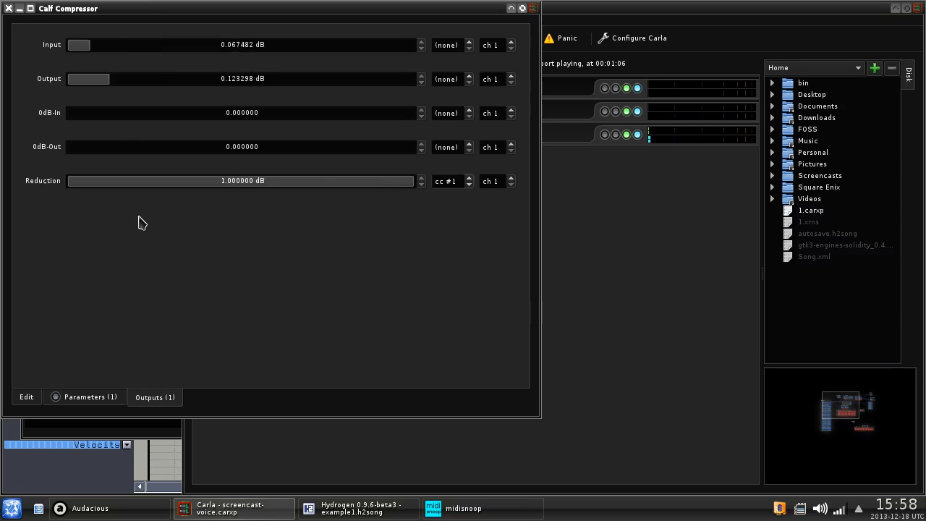
pyautogui.moveTo(204, 10); pyautogui.dragTo(591, 75)
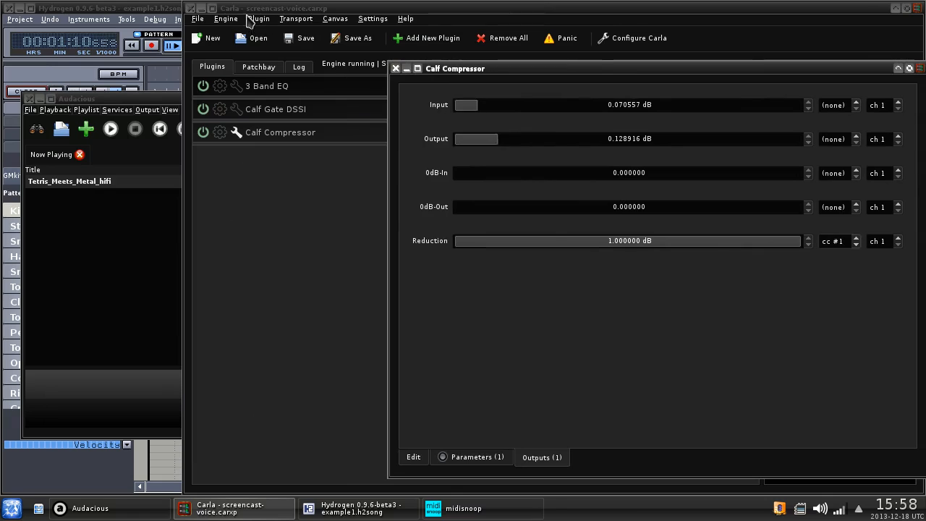
# - Turn Calf Compressor's knobs to threshold -27.6 dB, ratio 6.82 and makeup gain 5.6 dB, then close its GUI
pyautogui.click(231, 137)
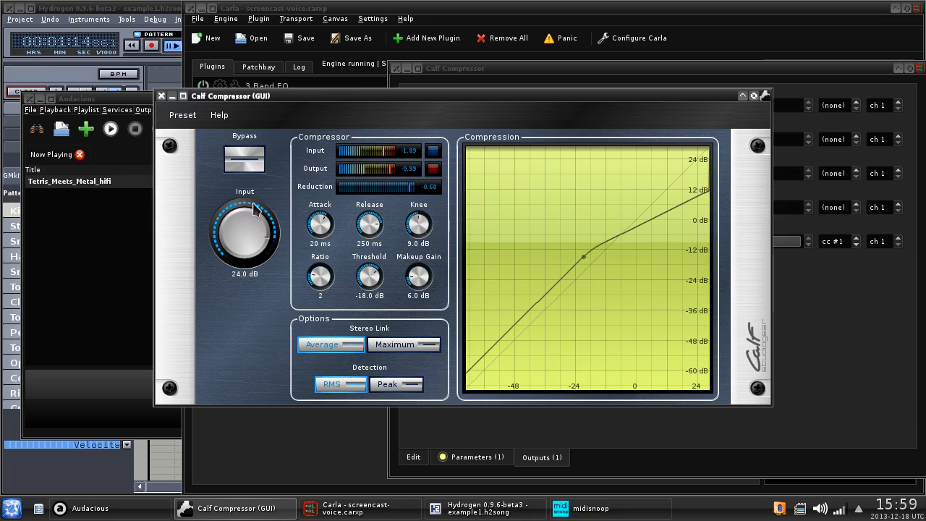
pyautogui.moveTo(254, 205); pyautogui.dragTo(254, 198)
pyautogui.moveTo(428, 101); pyautogui.dragTo(322, 97)
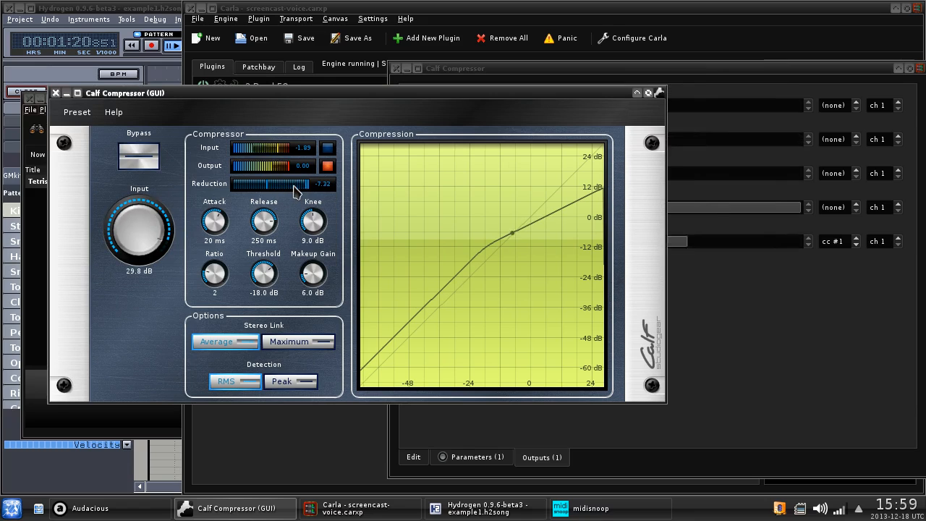
pyautogui.moveTo(317, 282); pyautogui.dragTo(267, 293)
pyautogui.moveTo(215, 275); pyautogui.dragTo(256, 279)
pyautogui.moveTo(319, 284); pyautogui.dragTo(315, 273)
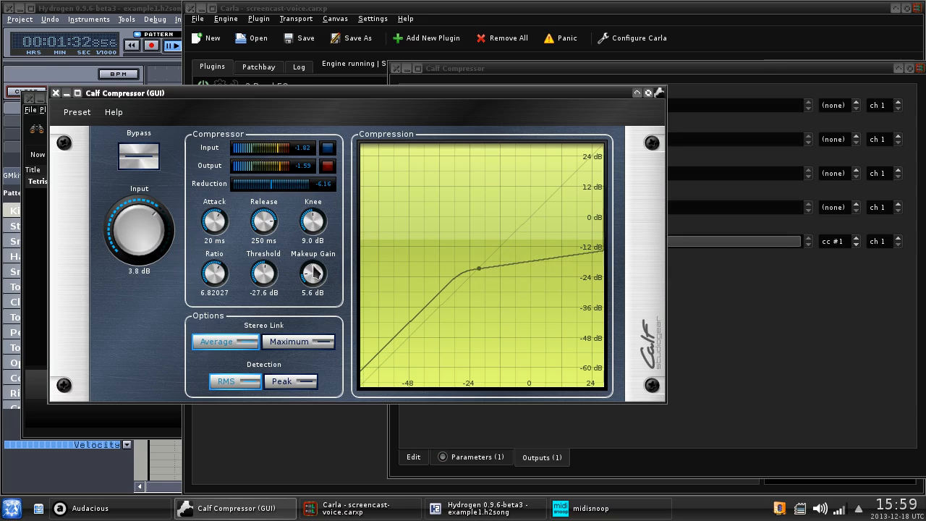
pyautogui.click(56, 93)
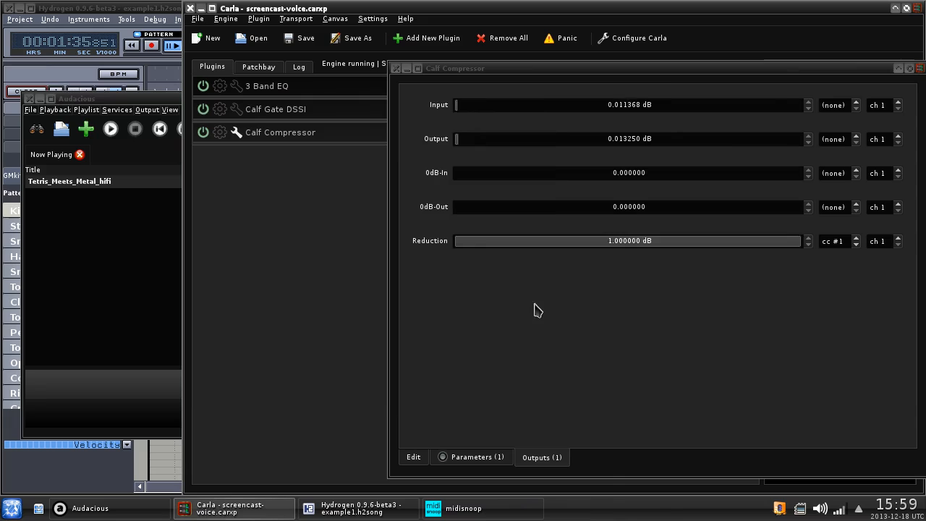
# - In the patchbay, move the Calf Compressor node right and the audacious-jack node down
pyautogui.click(371, 74)
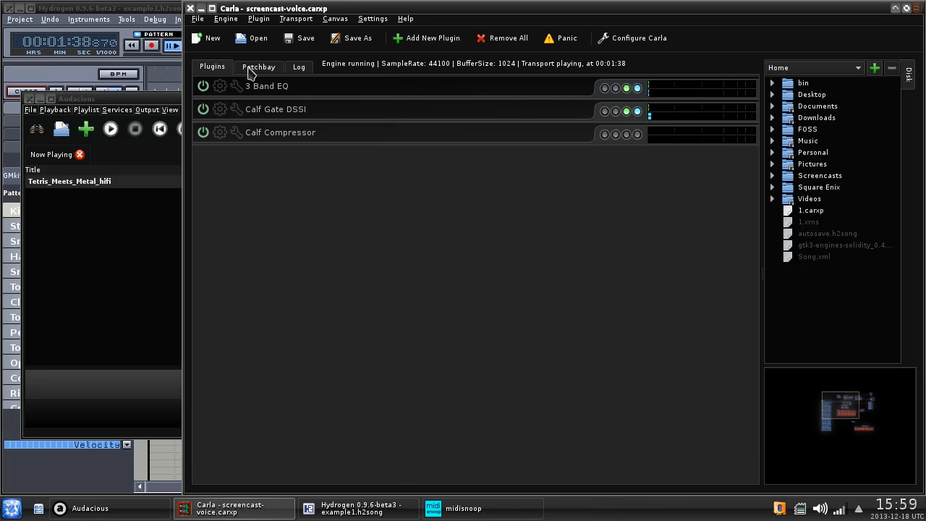
pyautogui.click(254, 66)
pyautogui.moveTo(562, 282); pyautogui.dragTo(673, 292)
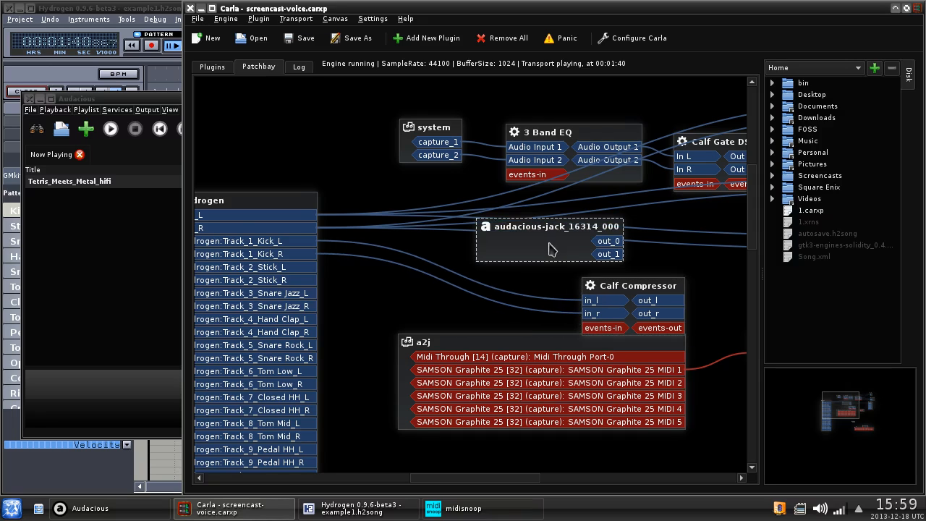
pyautogui.moveTo(550, 245); pyautogui.dragTo(558, 256)
# - Stop the transport and rewind it to zero
pyautogui.click(297, 19)
pyautogui.click(304, 40)
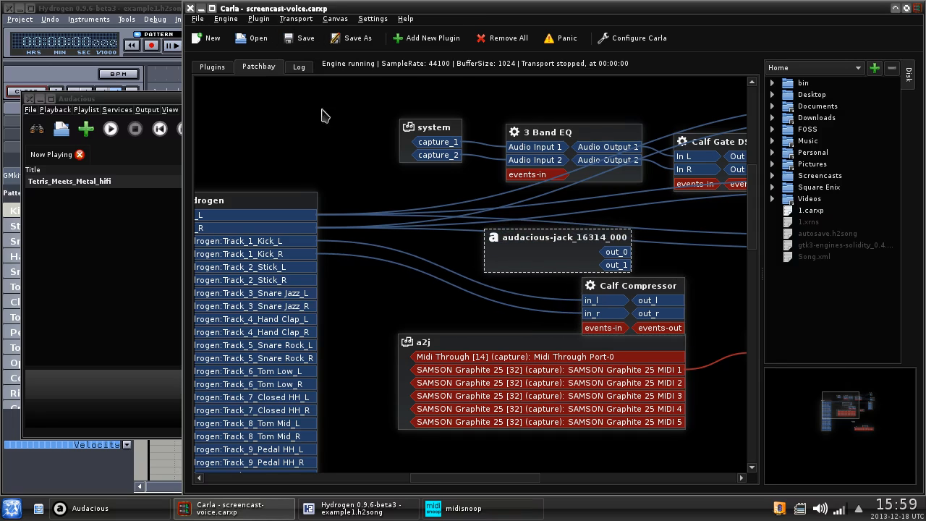
pyautogui.moveTo(457, 477); pyautogui.dragTo(505, 478)
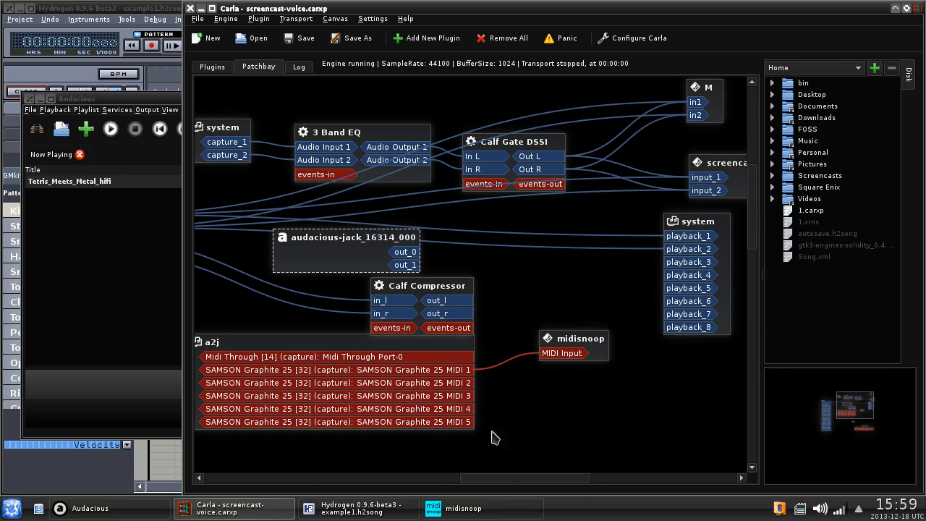
# - Reposition the audacious-jack, a2j and midisnoop nodes on the patchbay canvas
pyautogui.moveTo(348, 254); pyautogui.dragTo(382, 257)
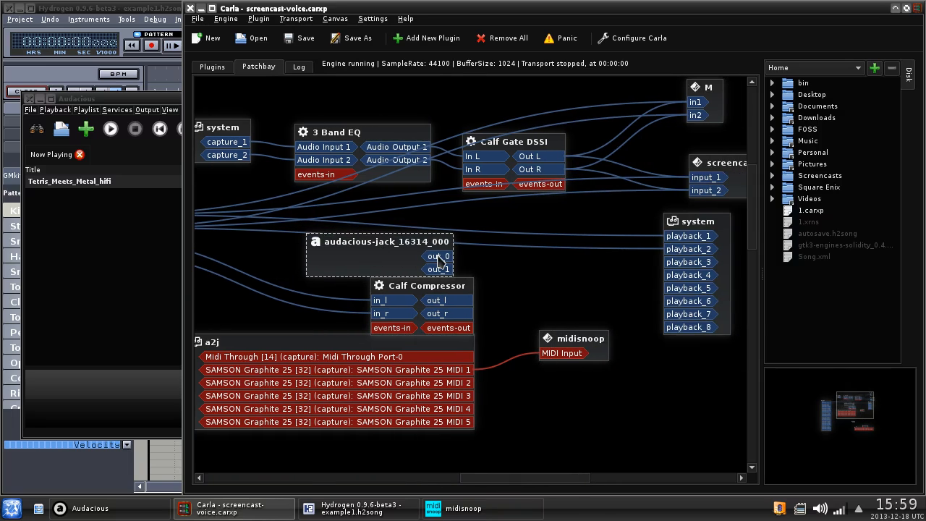
pyautogui.moveTo(395, 348); pyautogui.dragTo(403, 393)
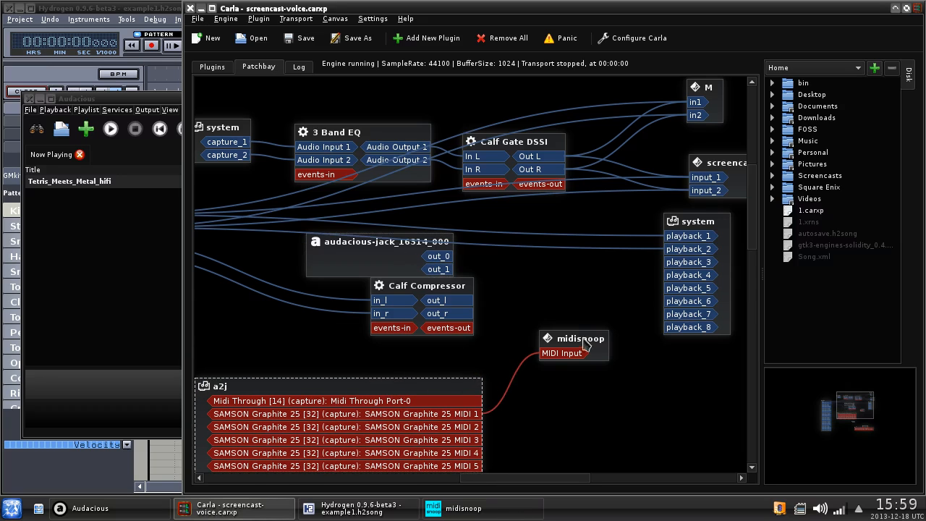
pyautogui.moveTo(576, 335); pyautogui.dragTo(583, 353)
pyautogui.moveTo(416, 248); pyautogui.dragTo(395, 249)
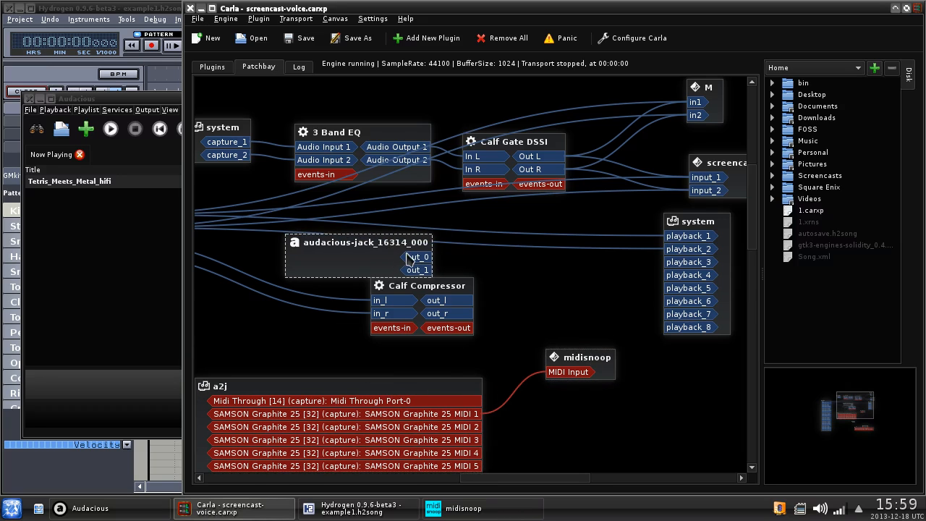
pyautogui.click(417, 262)
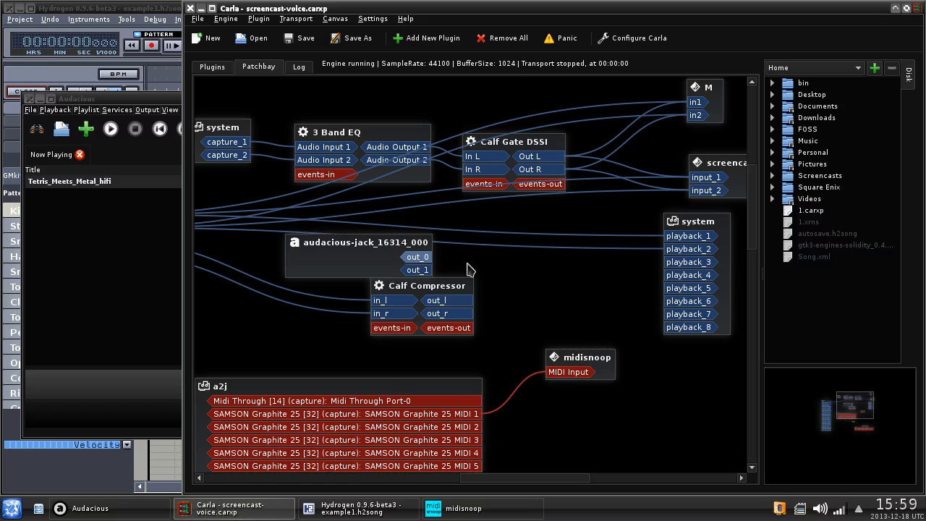
pyautogui.click(225, 66)
# - Add a second internal 3 Band EQ plugin from the Internal plugin list
pyautogui.click(430, 40)
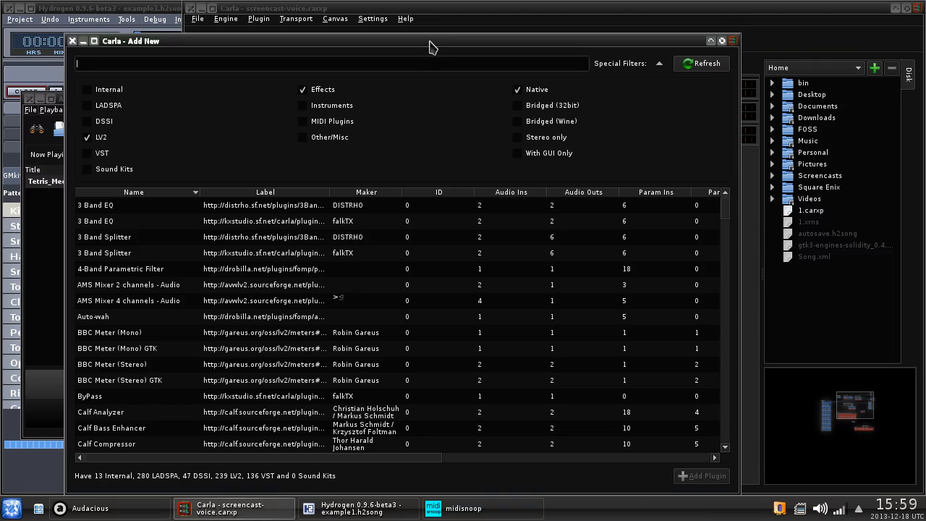
pyautogui.click(120, 93)
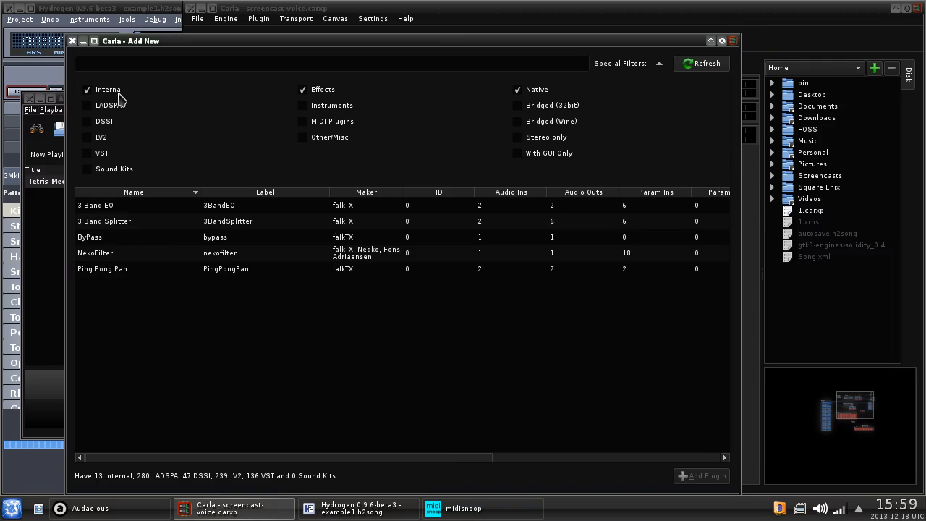
pyautogui.click(121, 244)
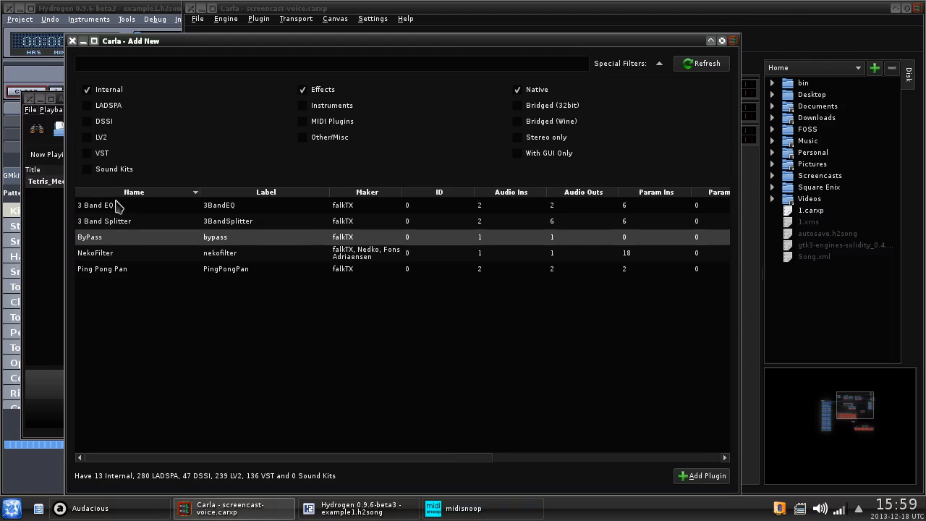
pyautogui.doubleClick(119, 210)
# - Wire Audacious outputs into 3 Band EQ (2), its outputs to system playback, and Calf Compressor events-out to its events-in
pyautogui.click(260, 66)
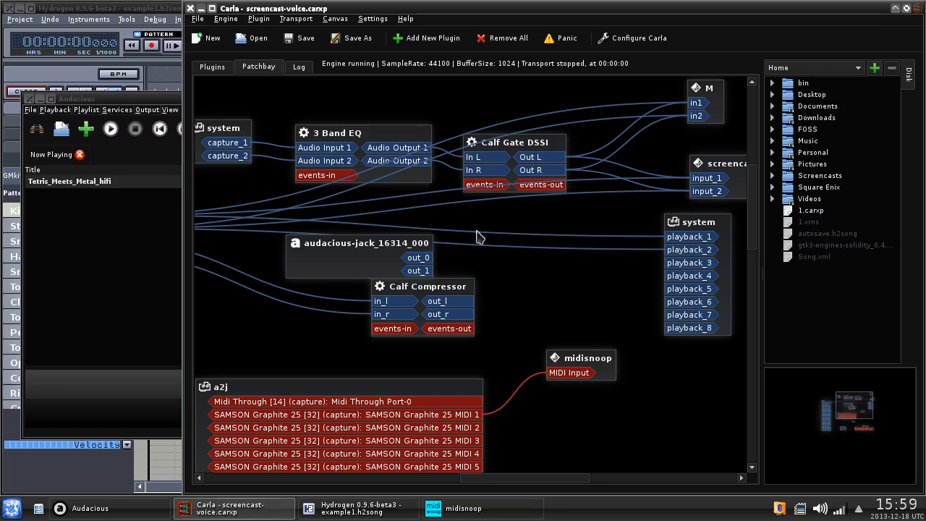
pyautogui.scroll(-5, 434, 311)
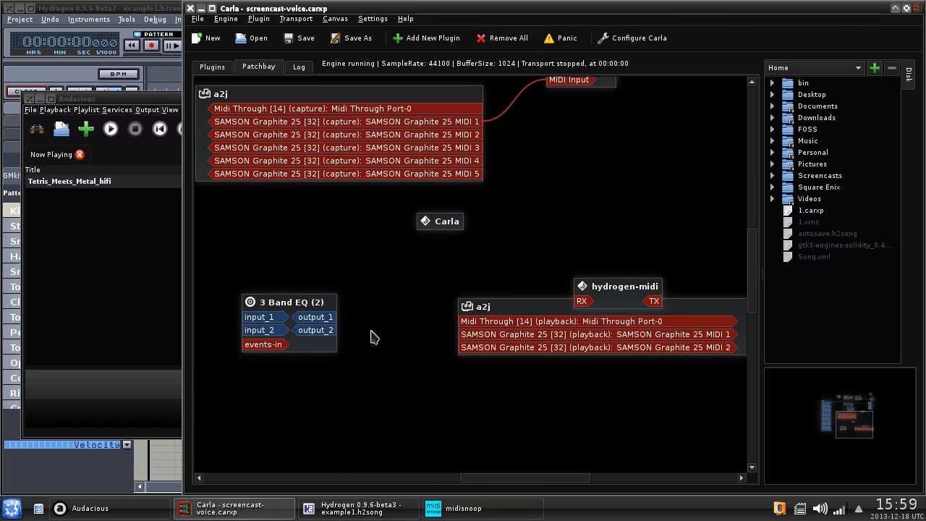
pyautogui.moveTo(301, 307); pyautogui.dragTo(653, 180)
pyautogui.scroll(4, 672, 298)
pyautogui.moveTo(637, 415); pyautogui.dragTo(584, 233)
pyautogui.moveTo(428, 199); pyautogui.dragTo(563, 256)
pyautogui.moveTo(626, 241); pyautogui.dragTo(553, 220)
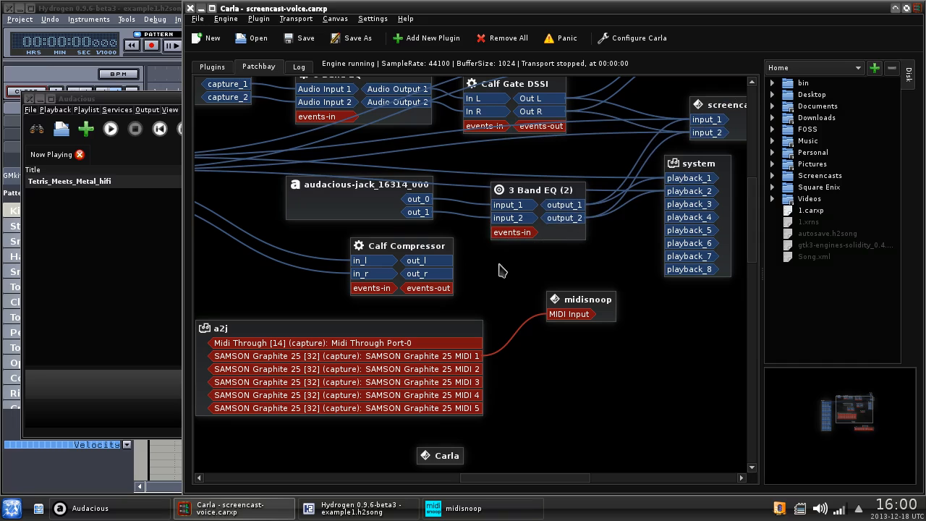
pyautogui.moveTo(443, 289); pyautogui.dragTo(498, 233)
# - Look over the Calf Compressor's Reduction CC options and the 3 Band EQ (2) settings without changes
pyautogui.click(214, 68)
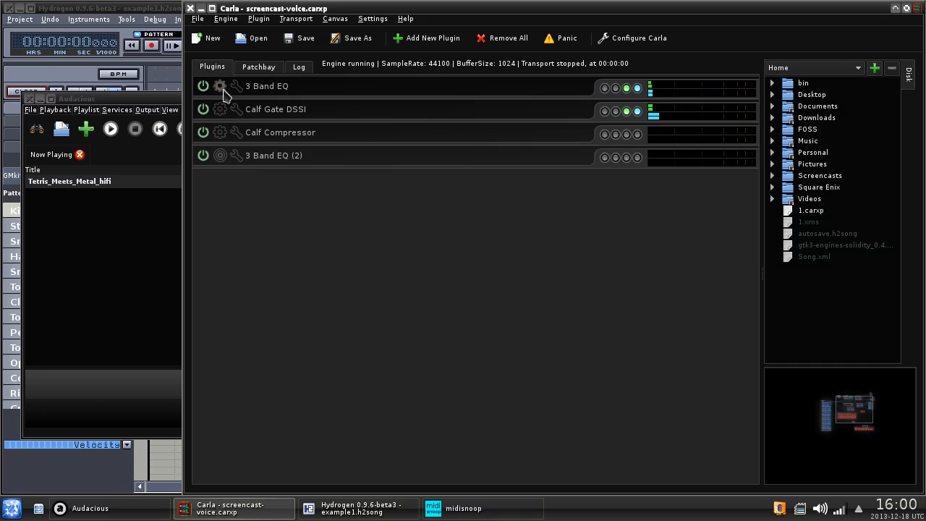
pyautogui.click(236, 132)
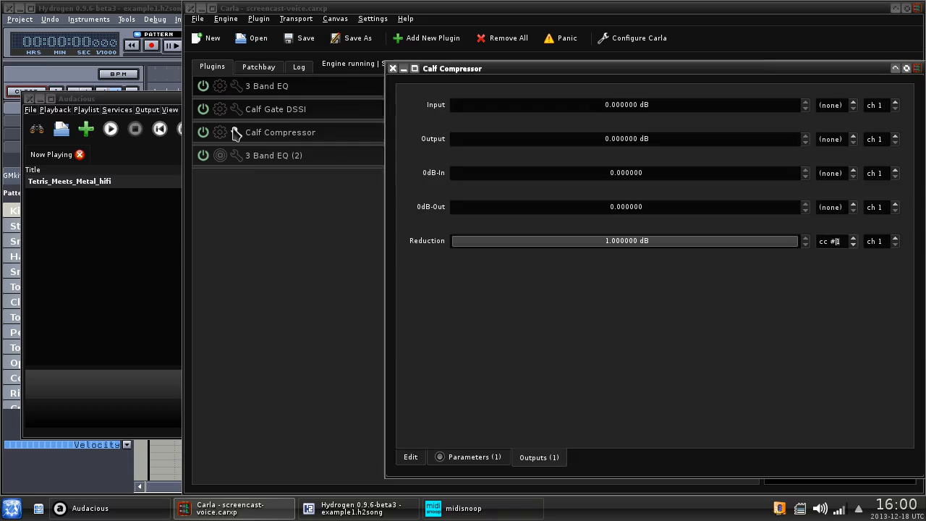
pyautogui.click(827, 241)
pyautogui.click(679, 19)
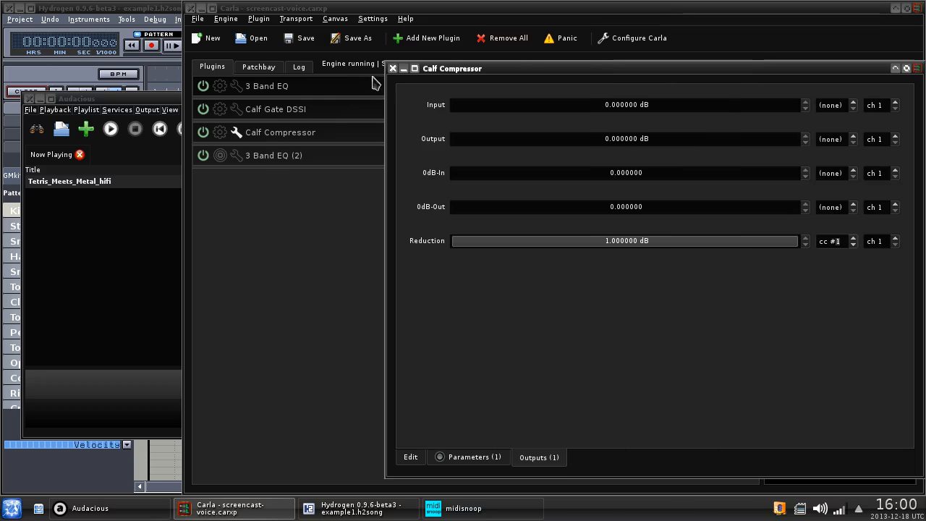
pyautogui.click(393, 68)
pyautogui.click(235, 155)
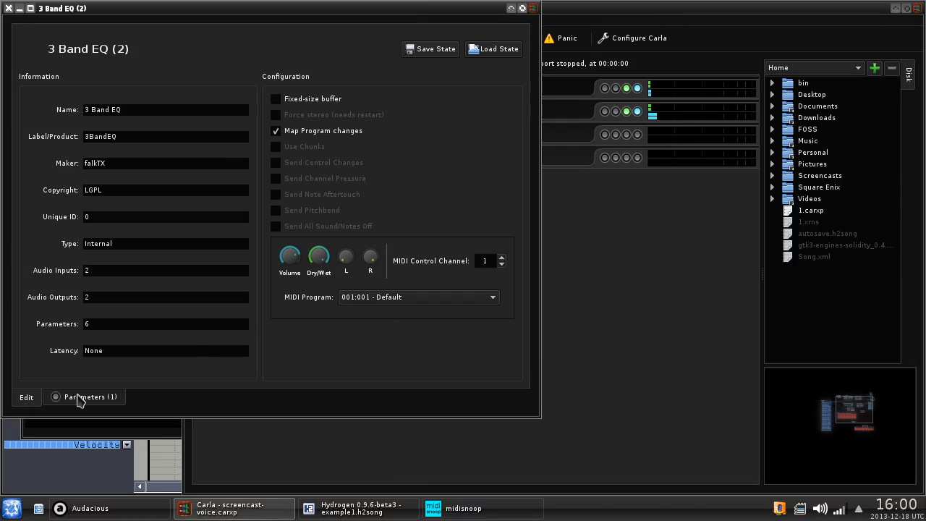
pyautogui.click(8, 8)
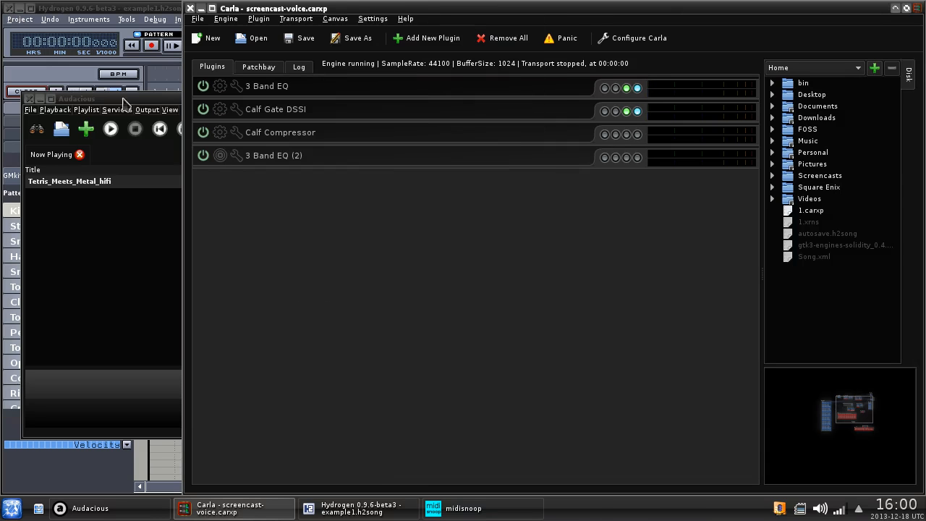
# - Map the Calf Compressor's Reduction output to MIDI CC 7 (Volume)
pyautogui.click(236, 132)
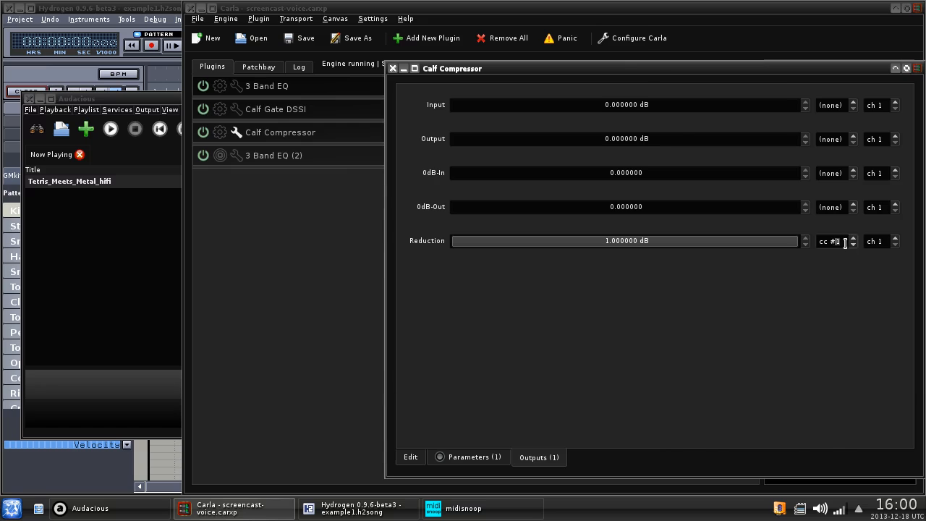
pyautogui.click(845, 243)
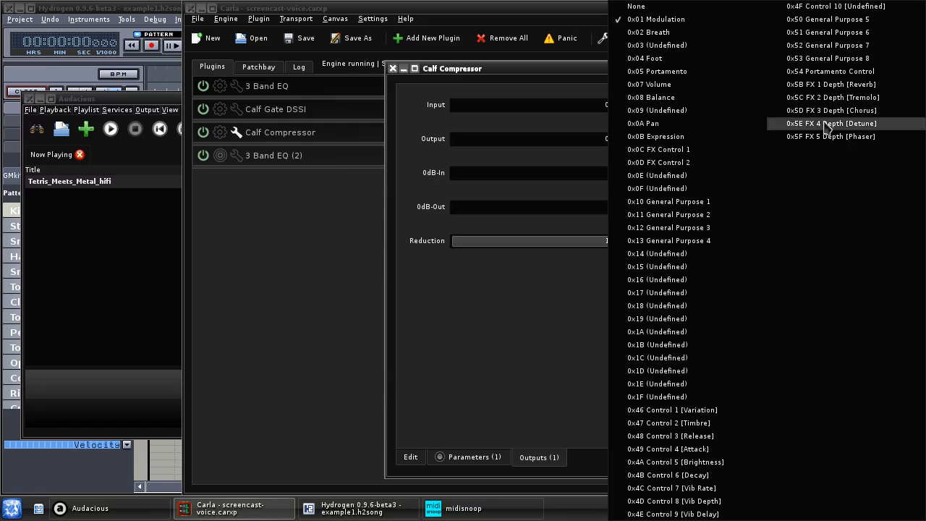
pyautogui.click(680, 87)
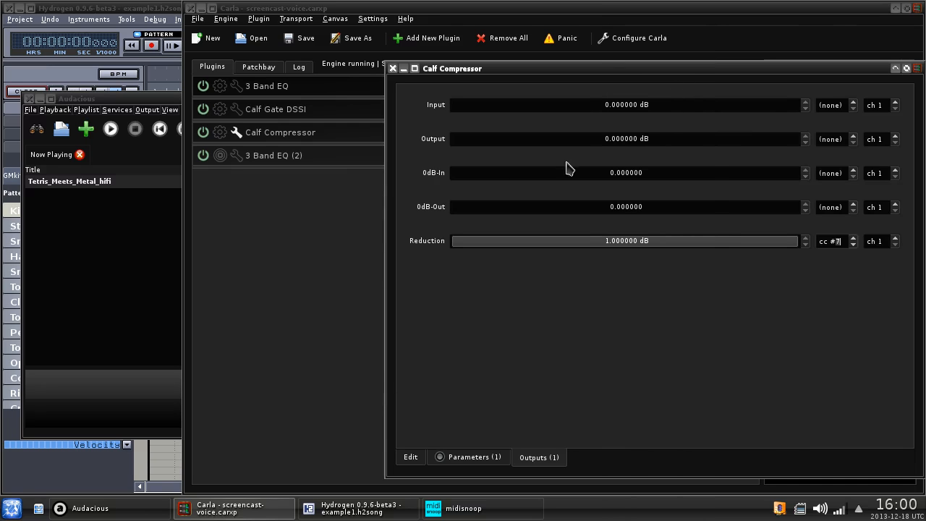
pyautogui.click(392, 69)
pyautogui.click(259, 67)
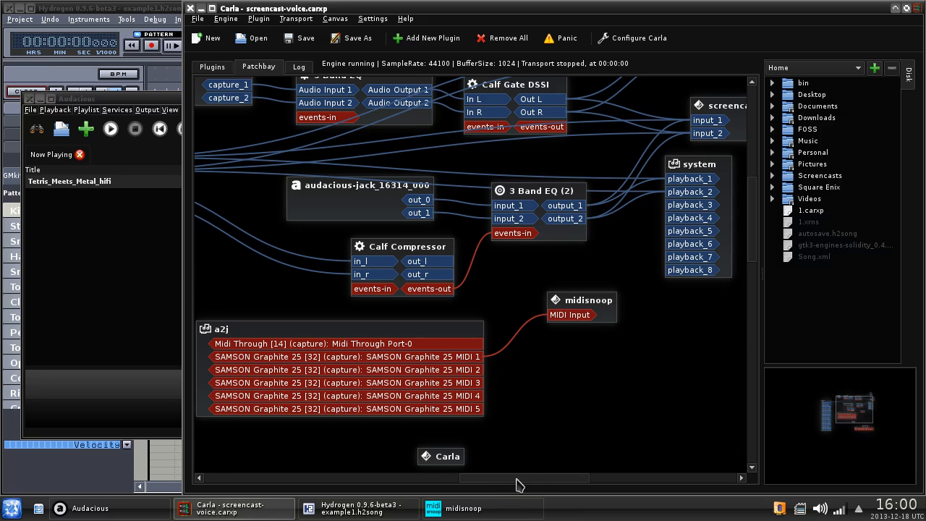
# - Review the 3 Band EQ (2) parameters and the Calf Compressor editor, then return to the patchbay
pyautogui.moveTo(517, 479); pyautogui.dragTo(466, 479)
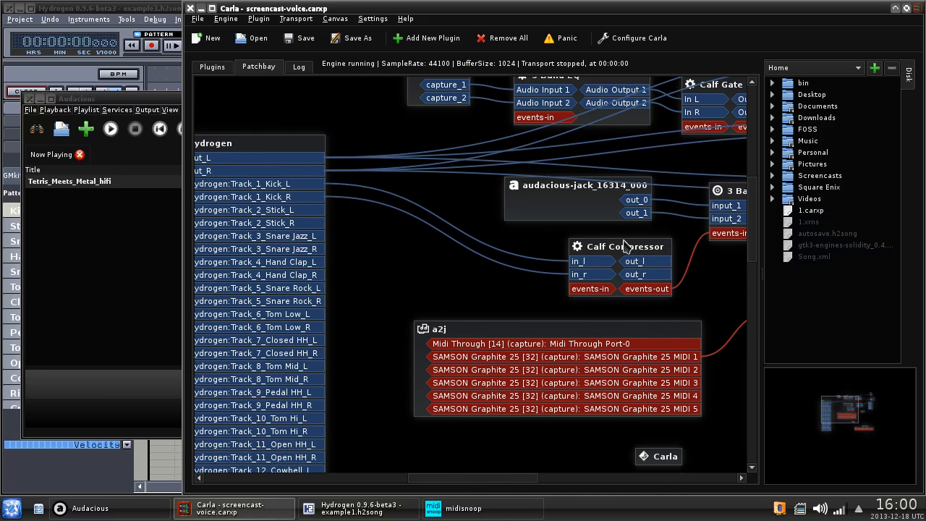
pyautogui.click(221, 68)
pyautogui.doubleClick(239, 156)
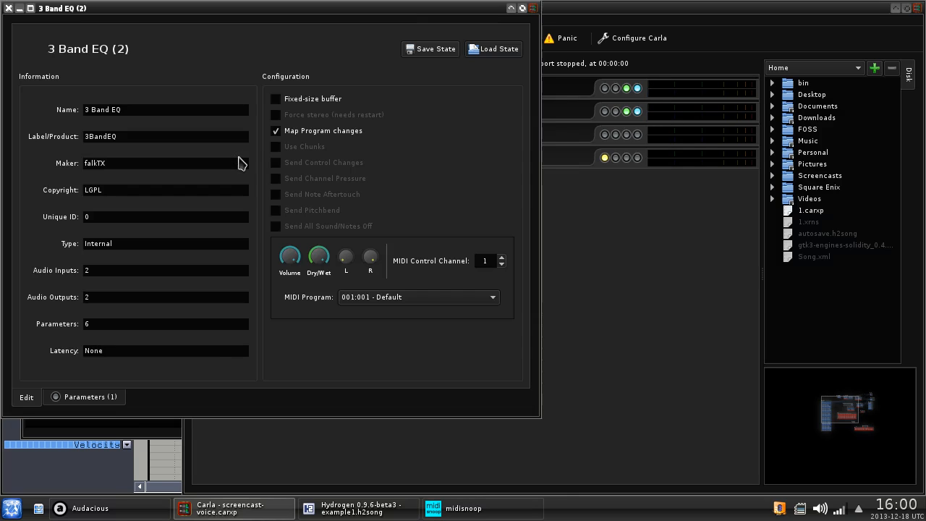
pyautogui.click(119, 399)
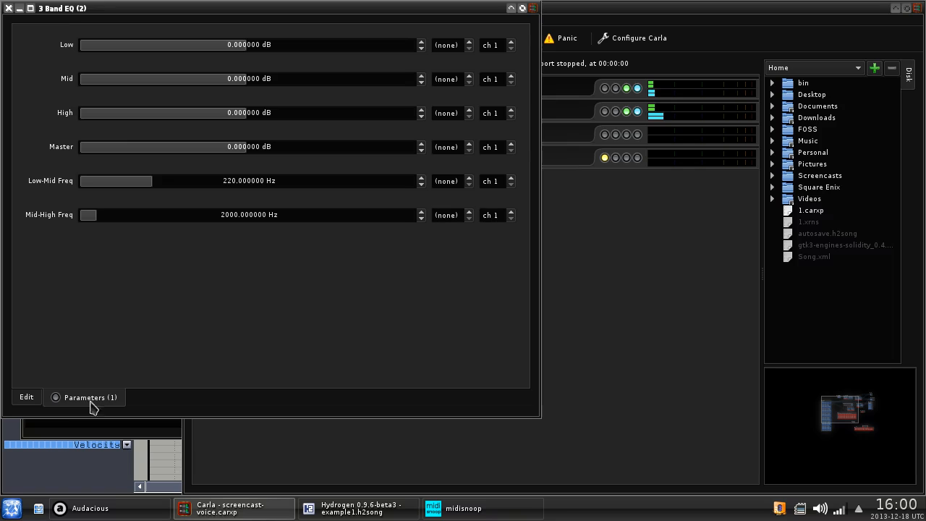
pyautogui.click(20, 8)
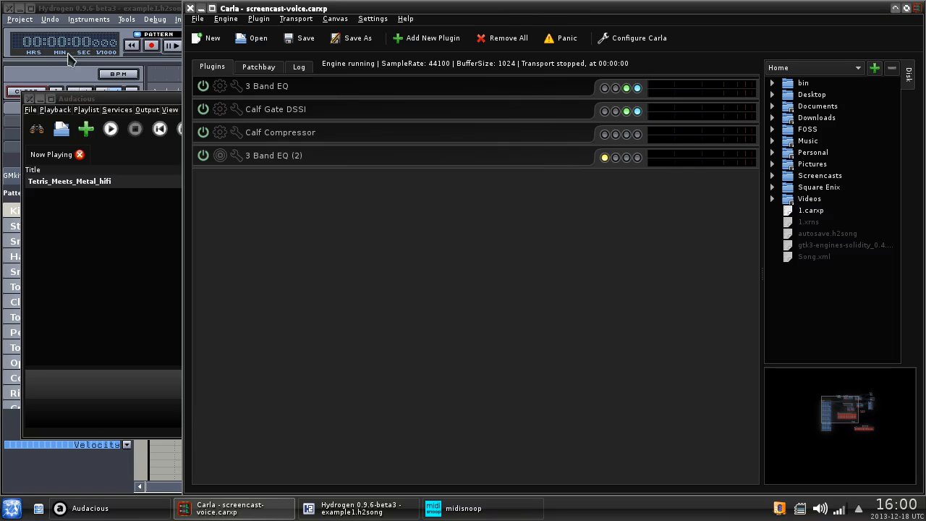
pyautogui.click(235, 132)
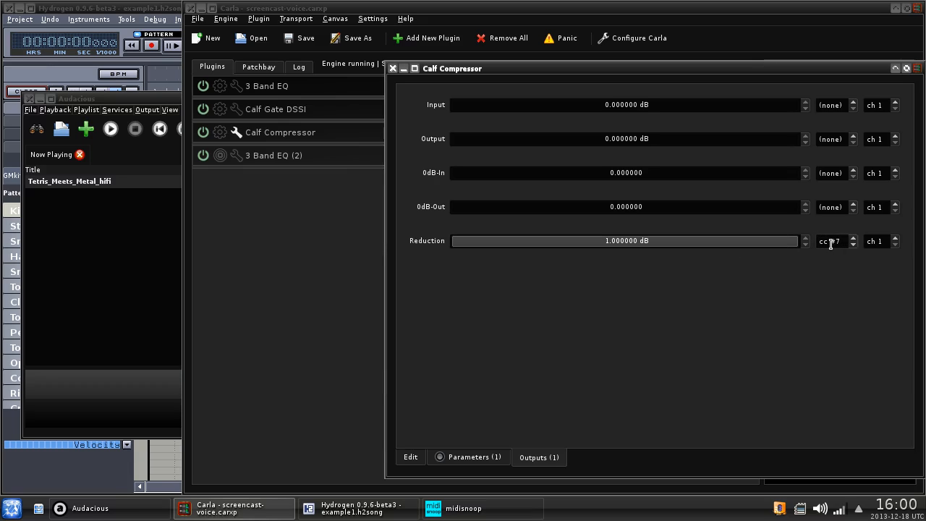
pyautogui.click(392, 69)
pyautogui.click(260, 67)
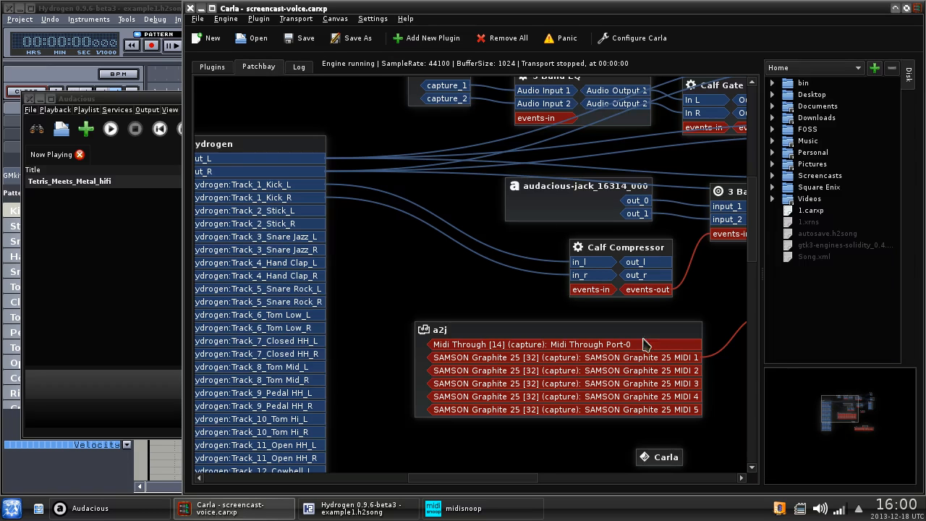
# - Shift the 3 Band EQ (2) node down and the system playback node up and right
pyautogui.moveTo(529, 478); pyautogui.dragTo(588, 488)
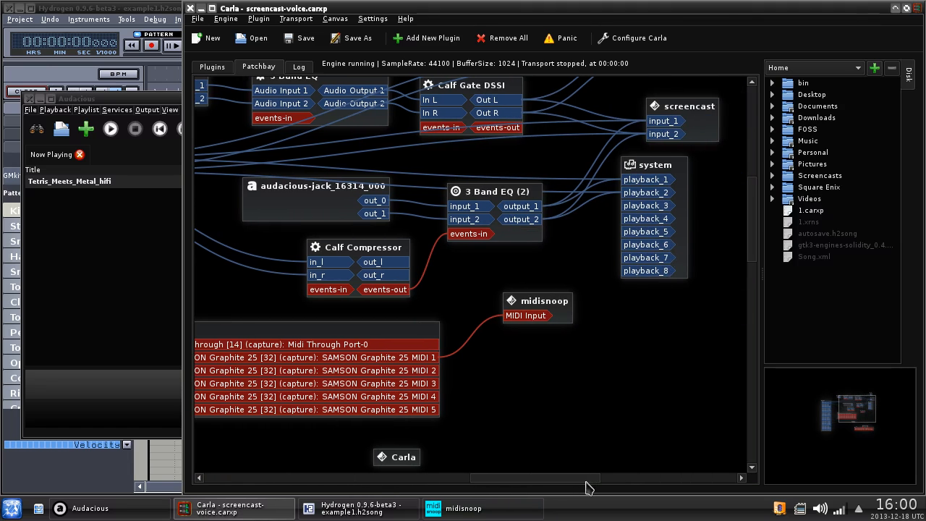
pyautogui.moveTo(496, 182); pyautogui.dragTo(498, 194)
pyautogui.moveTo(675, 163); pyautogui.dragTo(688, 147)
pyautogui.click(460, 185)
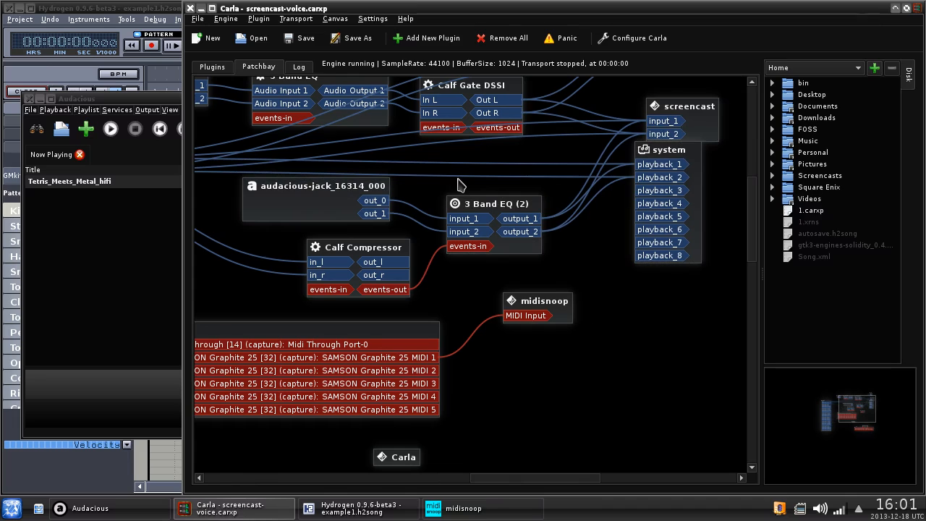
# - Start playing the Tetris_Meets_Metal_hifi track in Audacious
pyautogui.click(105, 503)
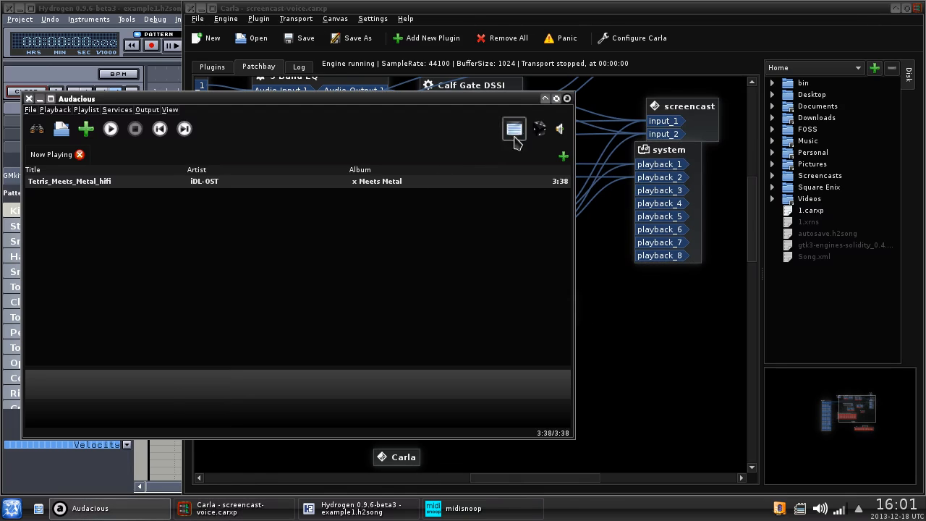
pyautogui.click(560, 132)
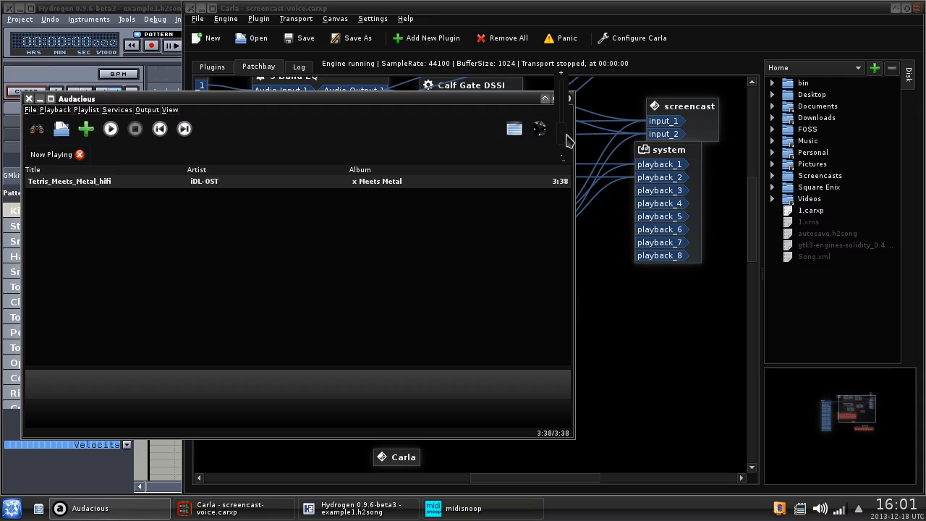
pyautogui.click(550, 237)
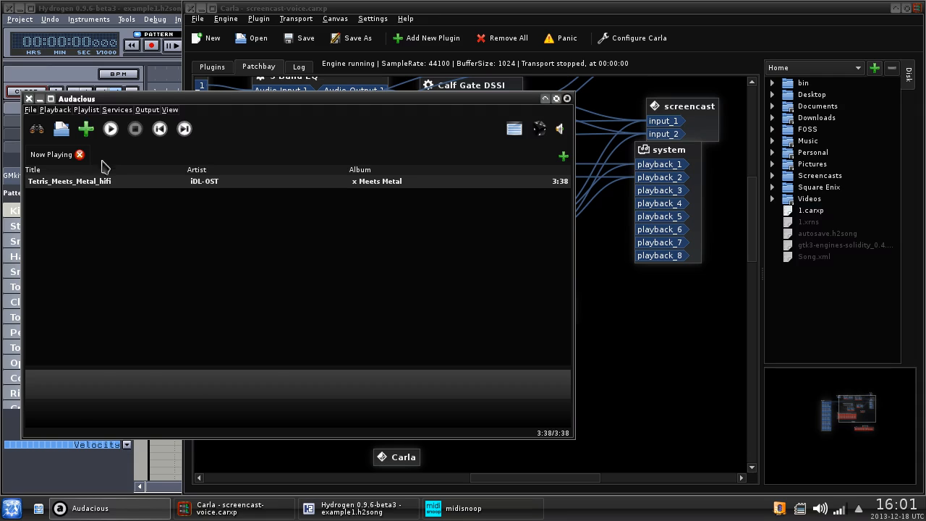
pyautogui.click(111, 129)
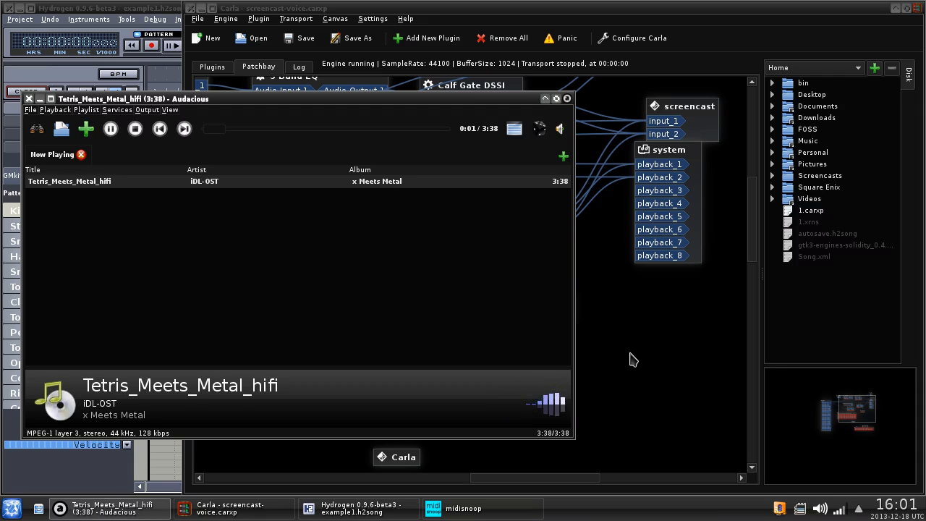
# - Start Carla's transport playing from the Transport menu
pyautogui.click(650, 356)
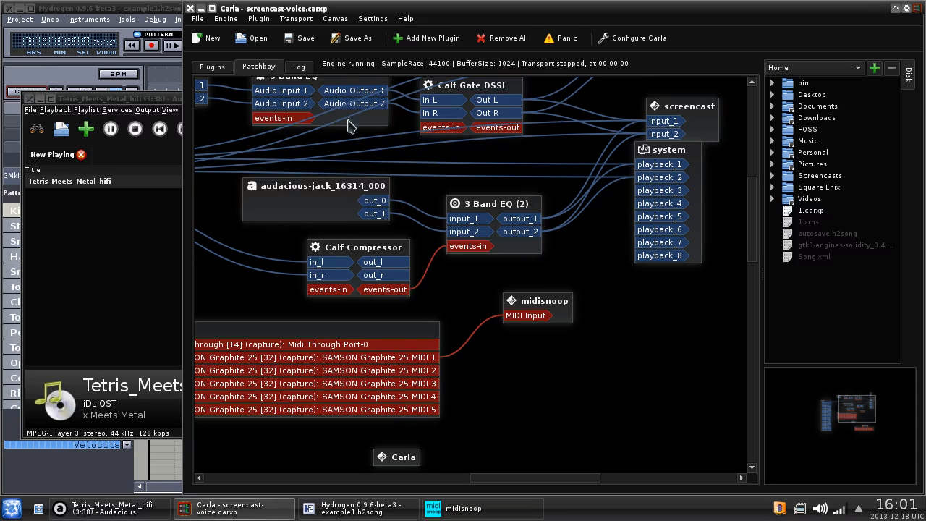
pyautogui.click(296, 19)
pyautogui.click(306, 33)
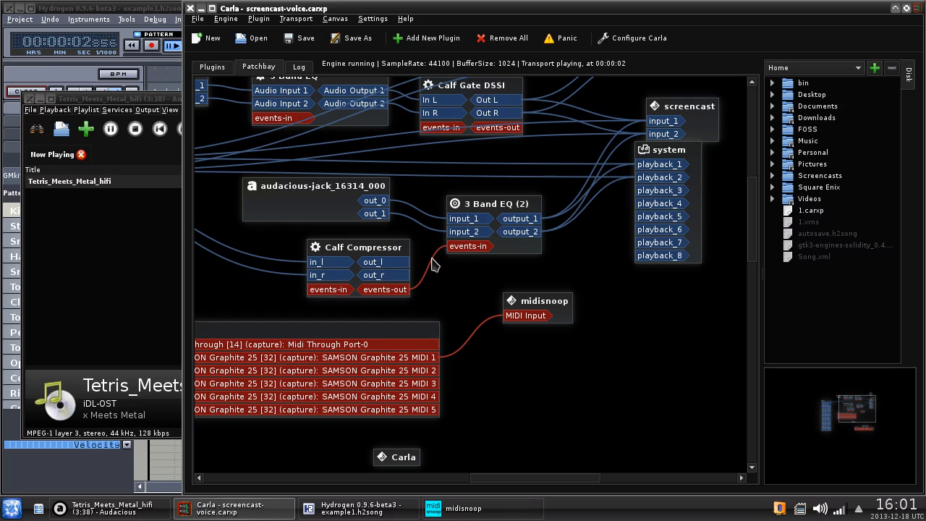
# - Review the 3 Band EQ (2) plugin's information page, then return to Audacious
pyautogui.click(212, 67)
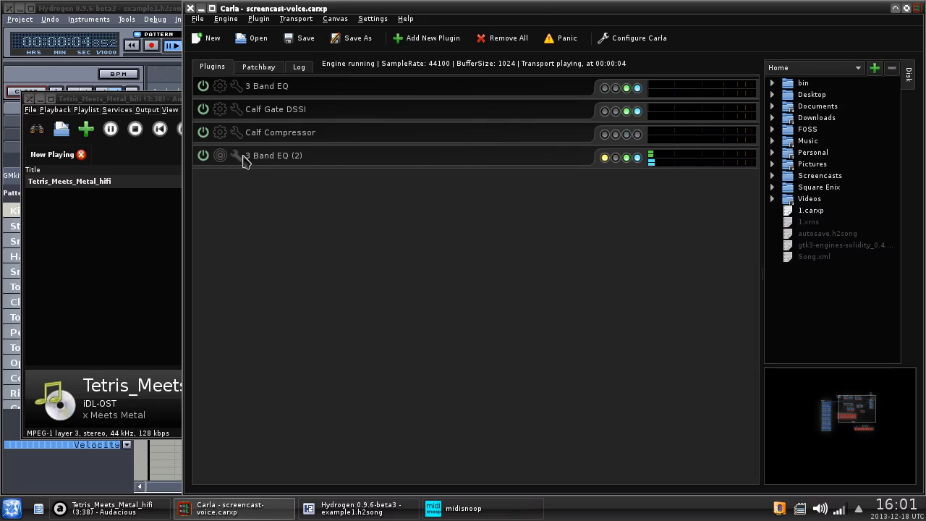
pyautogui.doubleClick(249, 163)
pyautogui.click(29, 397)
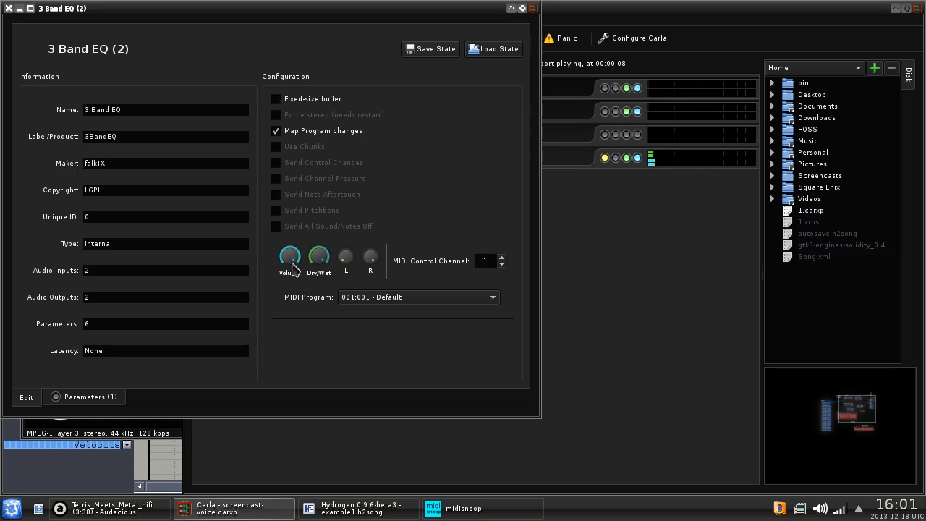
pyautogui.click(9, 8)
pyautogui.click(112, 508)
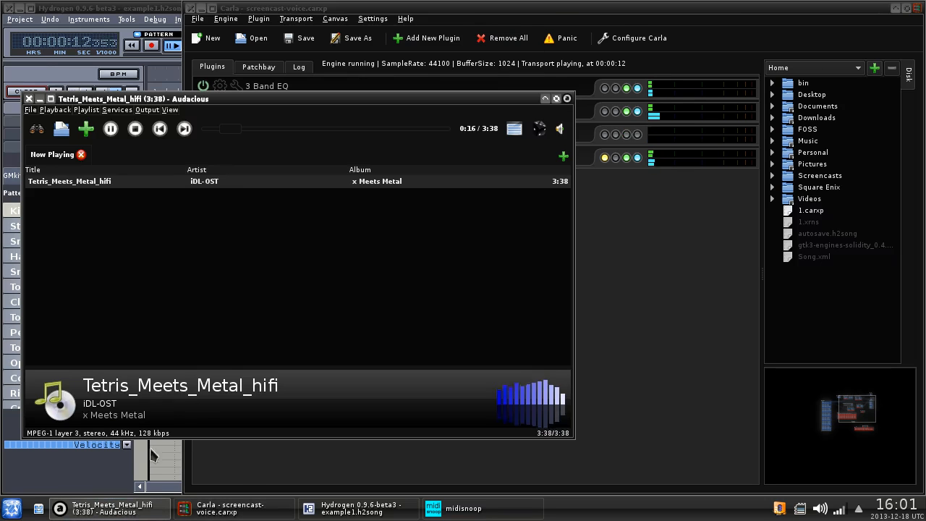
# - Stop the metal track and play Apotheosis from Music > iDL-OST > Journey
pyautogui.click(136, 134)
pyautogui.click(61, 129)
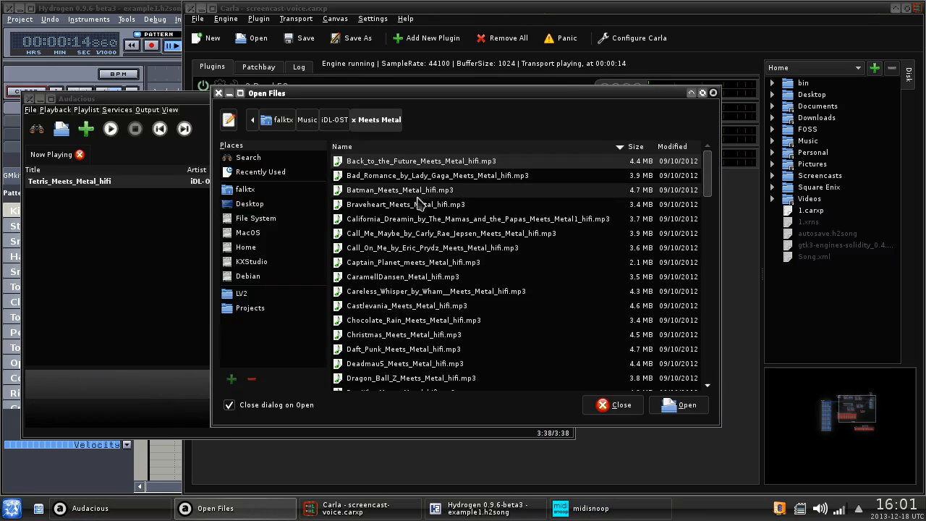
pyautogui.click(310, 120)
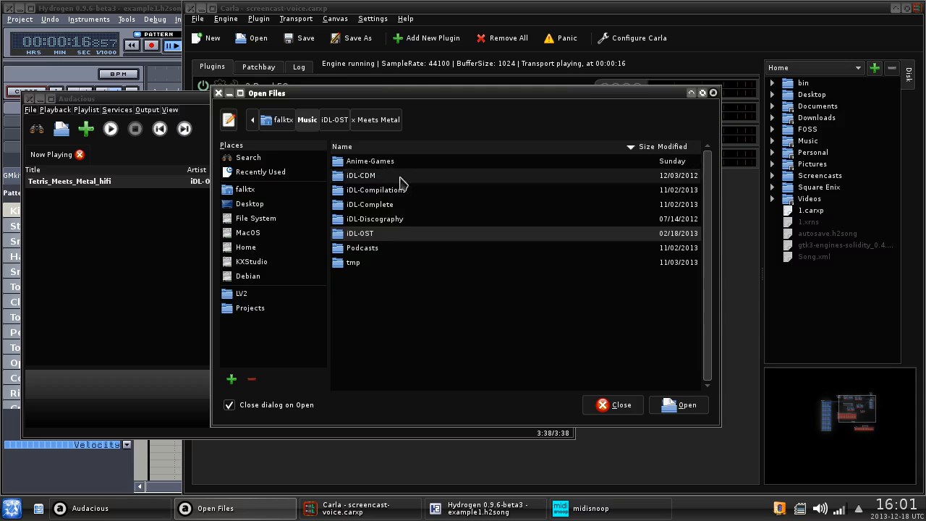
pyautogui.doubleClick(381, 252)
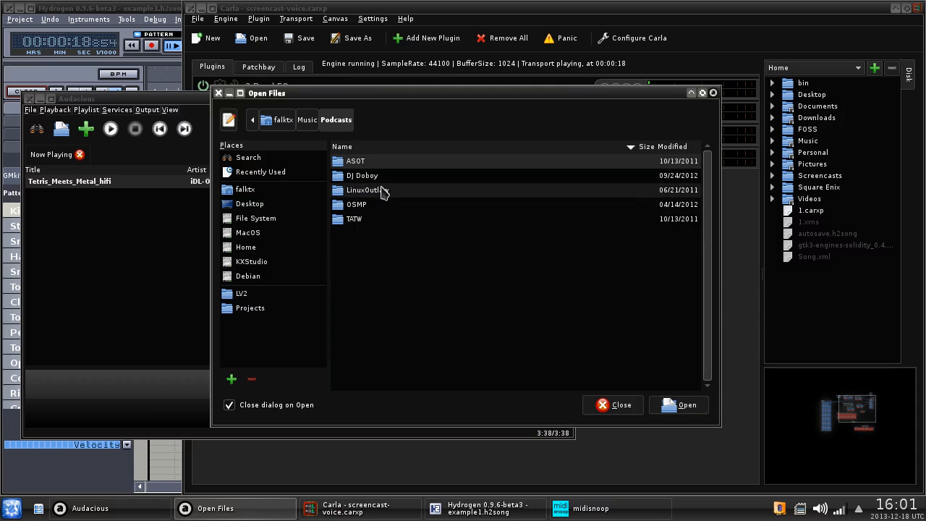
pyautogui.click(308, 120)
pyautogui.doubleClick(372, 233)
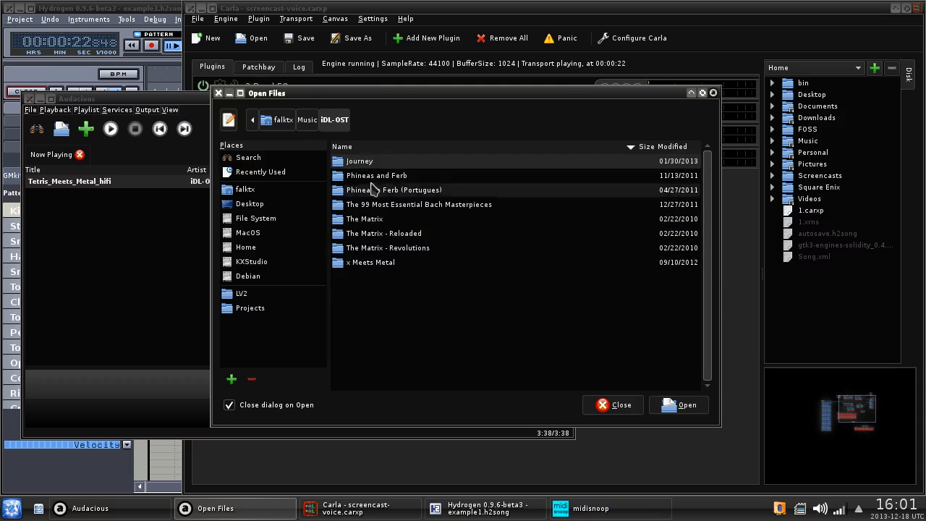
pyautogui.doubleClick(354, 162)
pyautogui.doubleClick(408, 357)
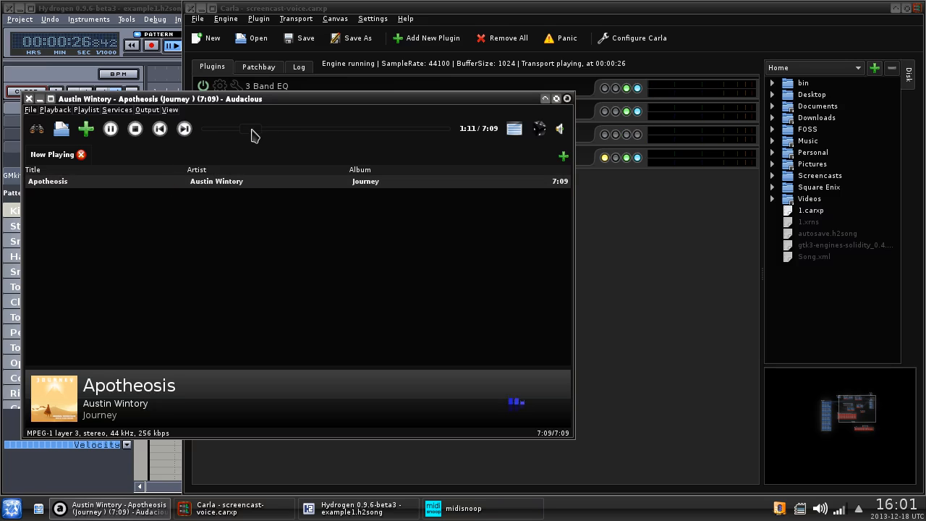
# - Raise Audacious's playback volume with the speaker slider, then switch back to Carla
pyautogui.click(562, 131)
pyautogui.moveTo(566, 129); pyautogui.dragTo(564, 115)
pyautogui.click(607, 269)
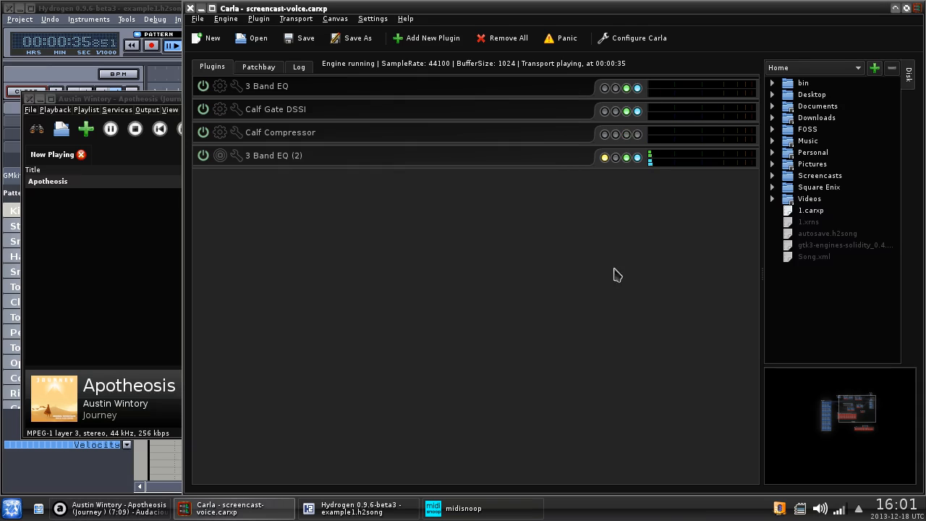
# - Briefly check the 3 Band EQ (2) plugin's settings and close them
pyautogui.click(242, 156)
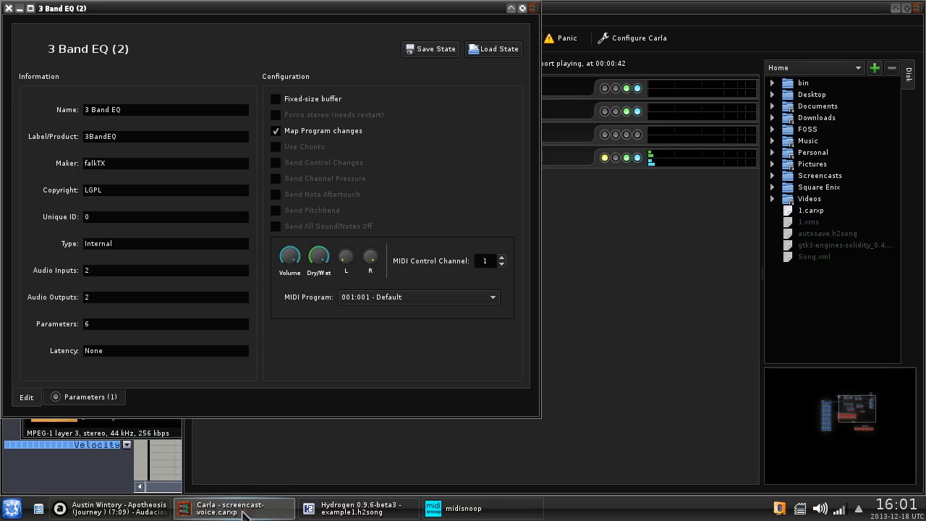
pyautogui.click(391, 444)
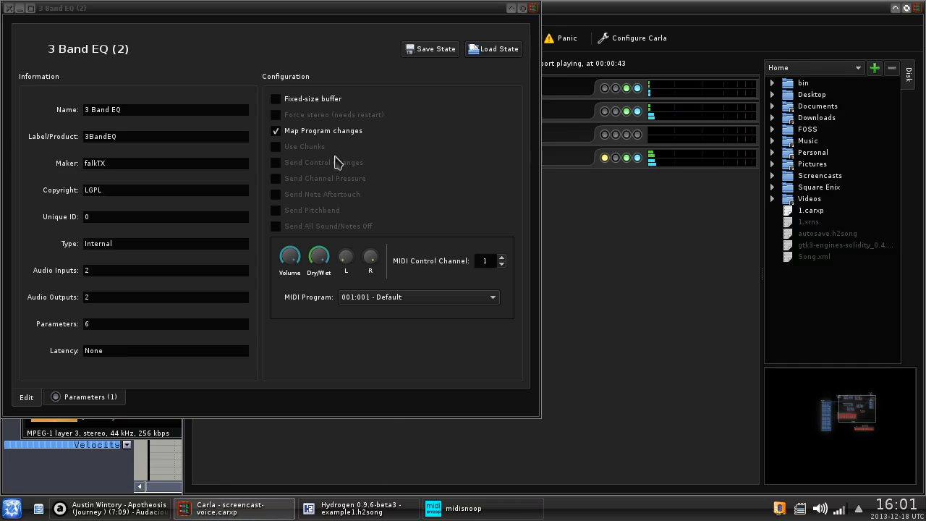
pyautogui.click(8, 8)
# - Inspect the connections feeding screencast input_1 and input_2 in the patchbay
pyautogui.click(258, 66)
pyautogui.scroll(3, 592, 343)
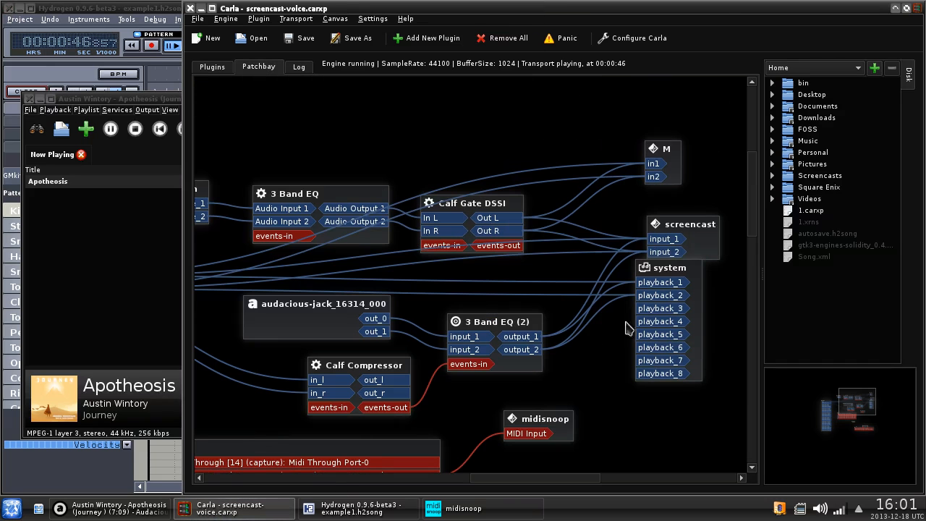
pyautogui.moveTo(683, 230); pyautogui.dragTo(691, 214)
pyautogui.click(665, 229)
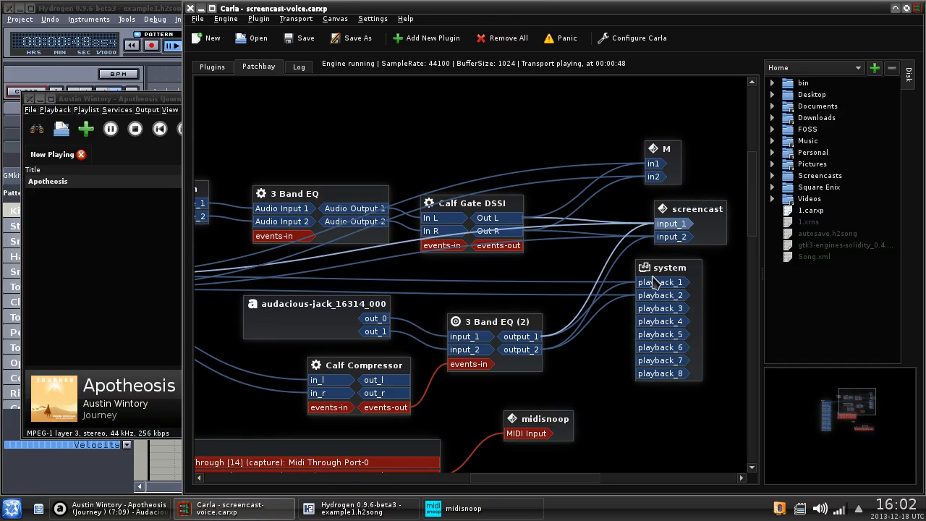
pyautogui.click(660, 238)
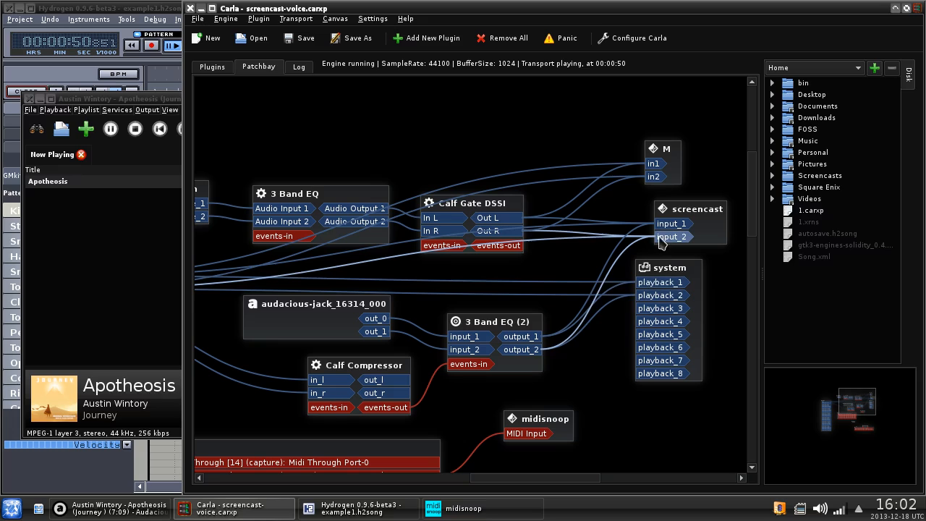
pyautogui.click(665, 225)
pyautogui.click(574, 265)
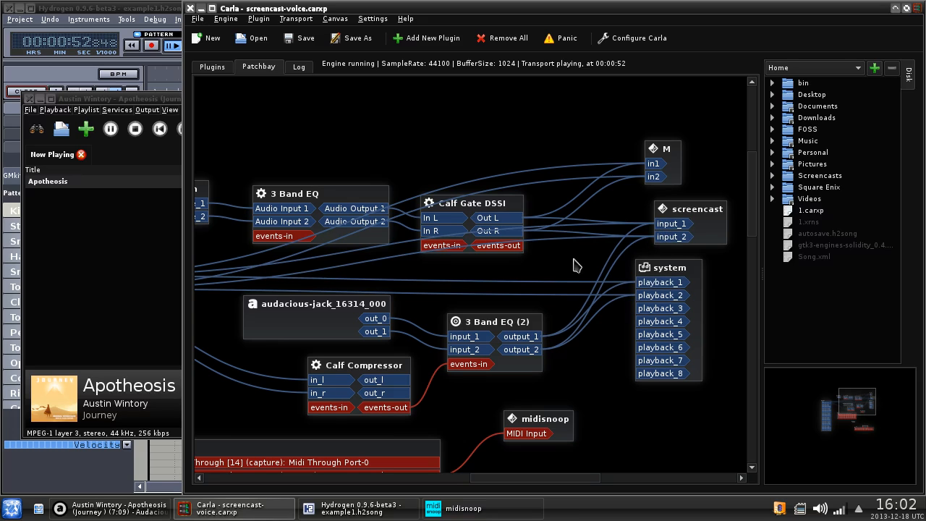
# - Set the 3 Band EQ (2) plugin's MIDI control channel to 1
pyautogui.click(207, 69)
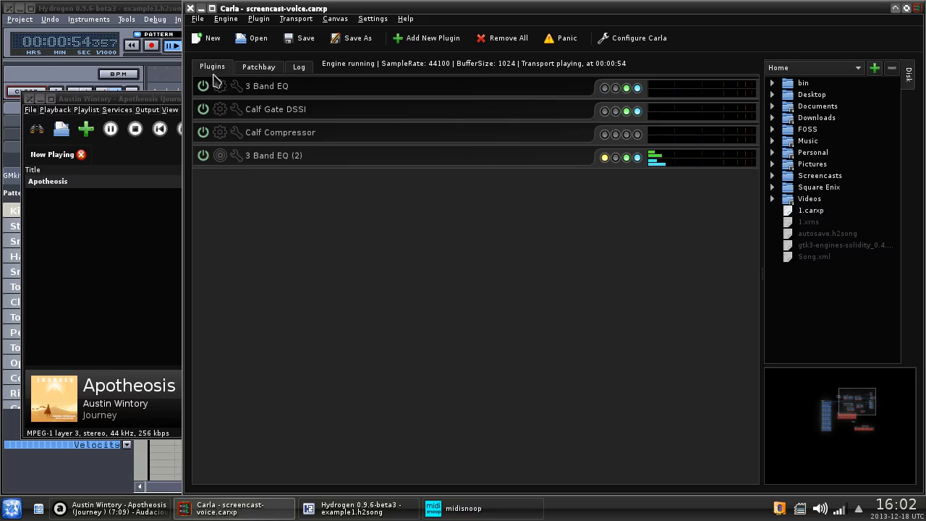
pyautogui.click(236, 155)
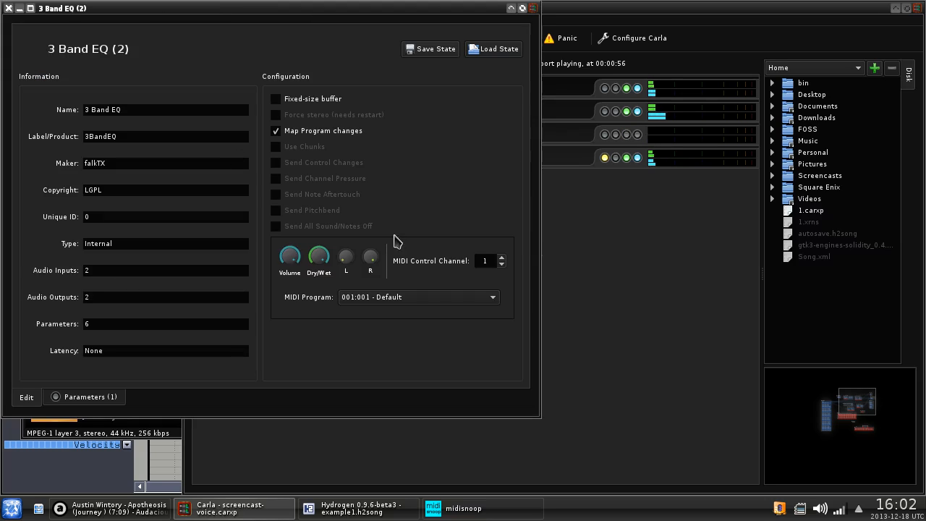
pyautogui.click(485, 261)
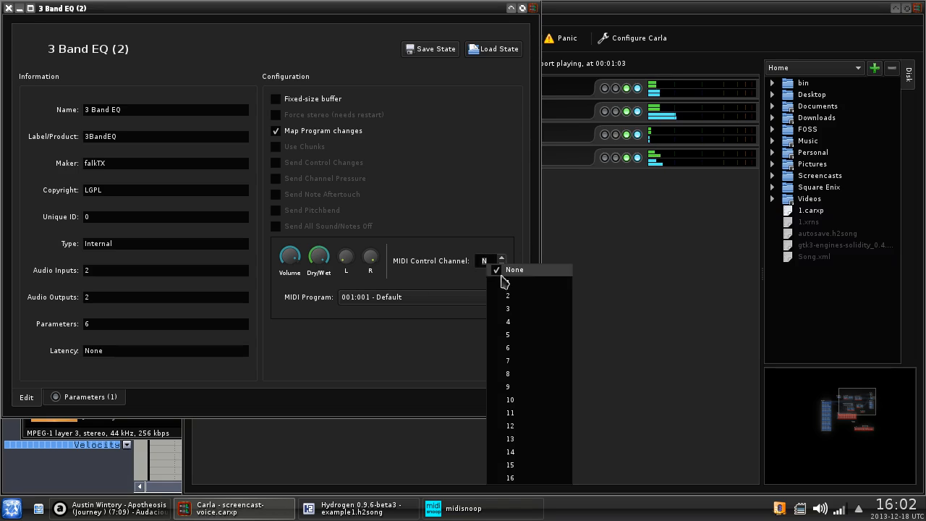
pyautogui.click(508, 283)
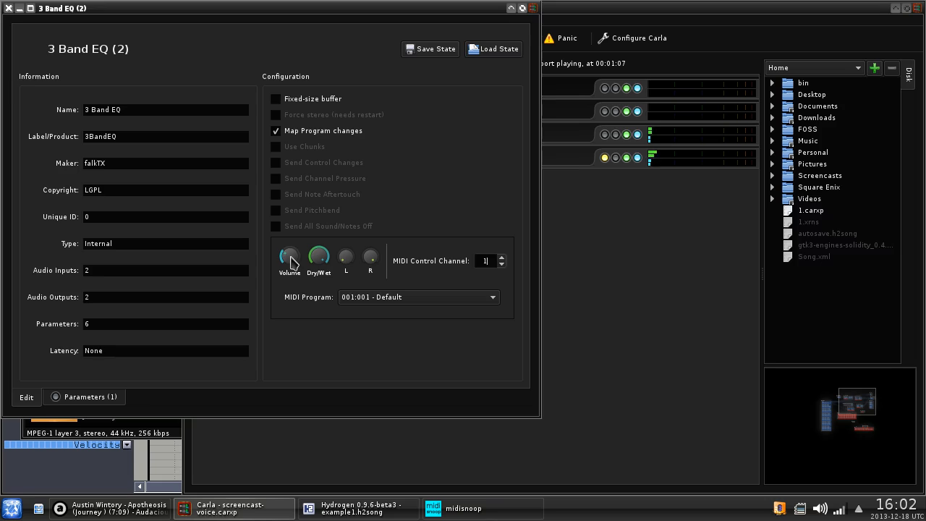
pyautogui.click(8, 7)
# - Switch through Audacious and Carla to bring Hydrogen to the front
pyautogui.click(121, 314)
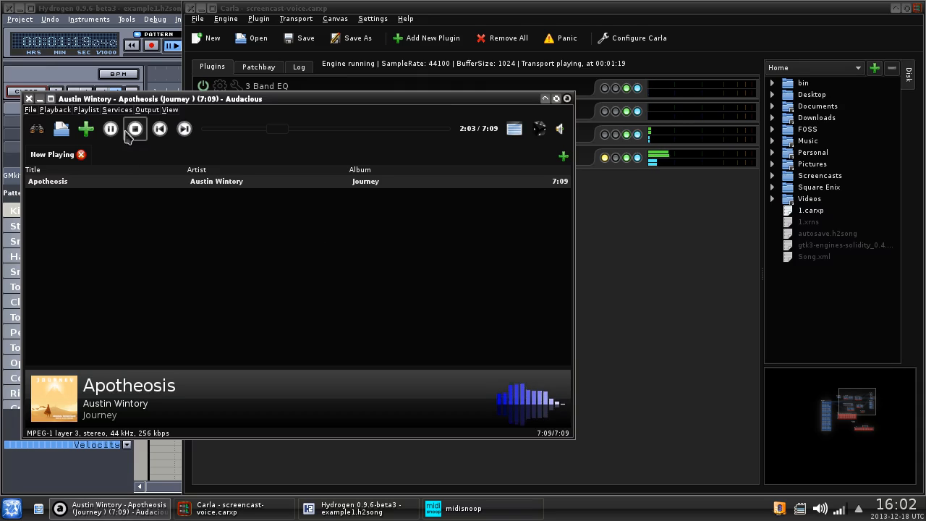
pyautogui.click(722, 322)
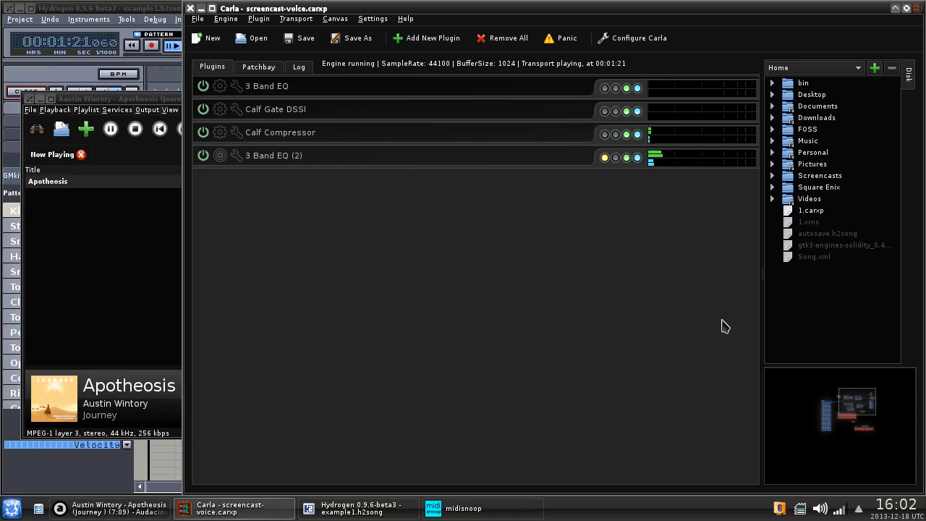
pyautogui.click(103, 7)
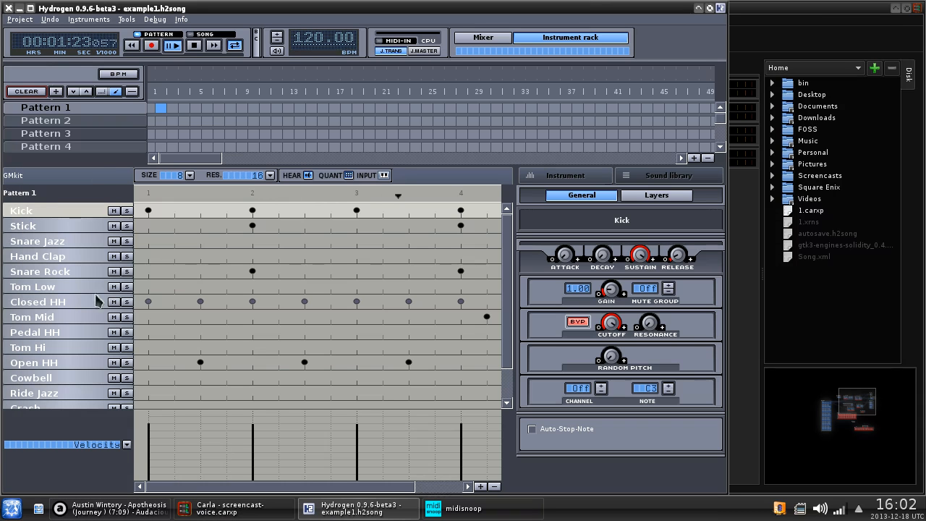
# - Open Hydrogen's Preferences from Tools and dismiss them unchanged
pyautogui.click(127, 20)
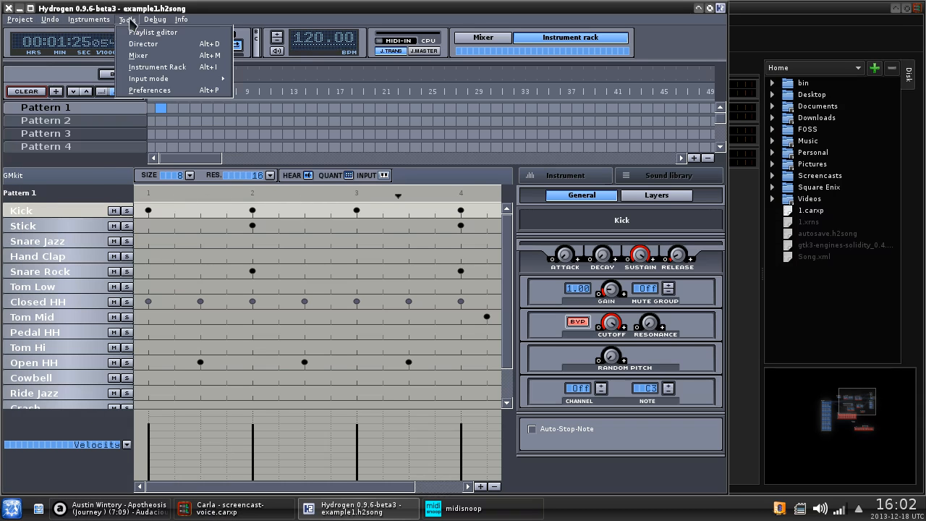
pyautogui.click(180, 91)
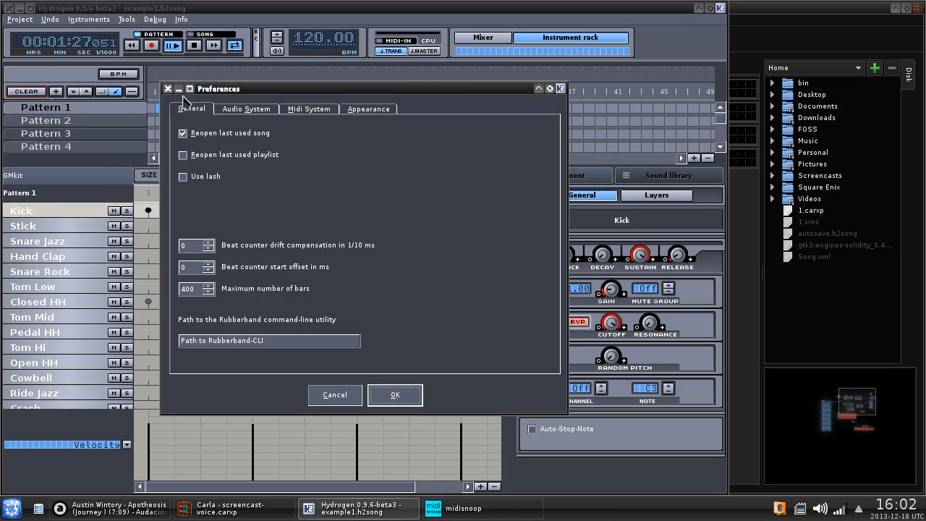
pyautogui.press('Escape')
# - Pull the Kick fader nearly all the way down in Hydrogen's Mixer, then stop Apotheosis in Audacious
pyautogui.click(127, 19)
pyautogui.click(145, 55)
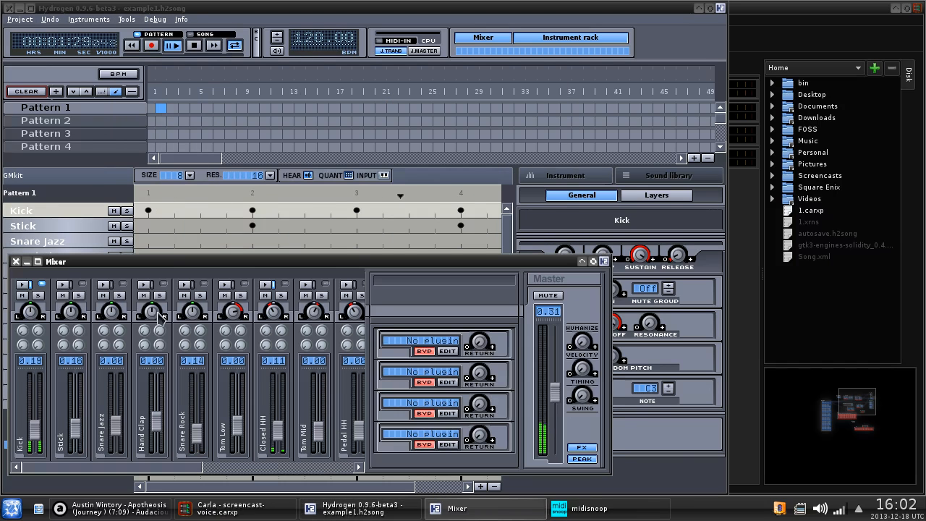
pyautogui.moveTo(36, 434)
pyautogui.mouseDown()
pyautogui.moveTo(27, 467)
pyautogui.moveTo(37, 435)
pyautogui.mouseUp()
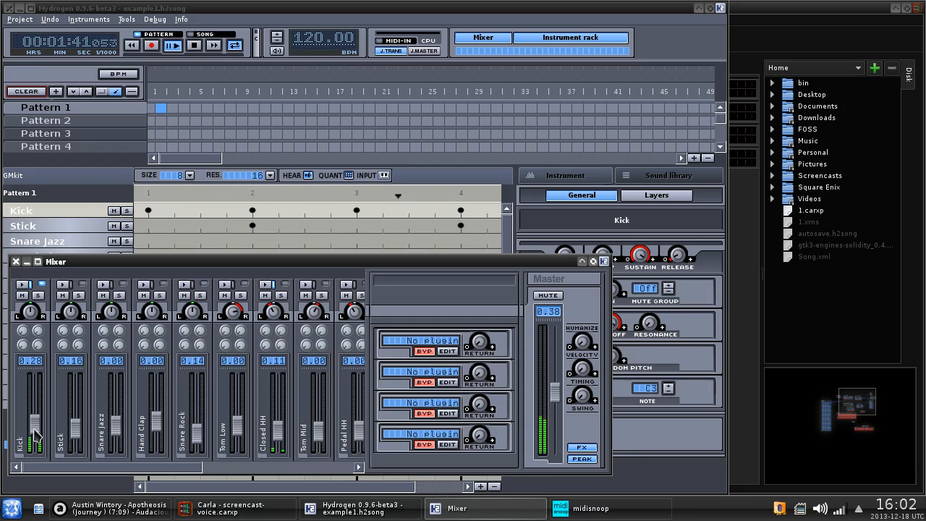
pyautogui.moveTo(35, 435); pyautogui.dragTo(35, 465)
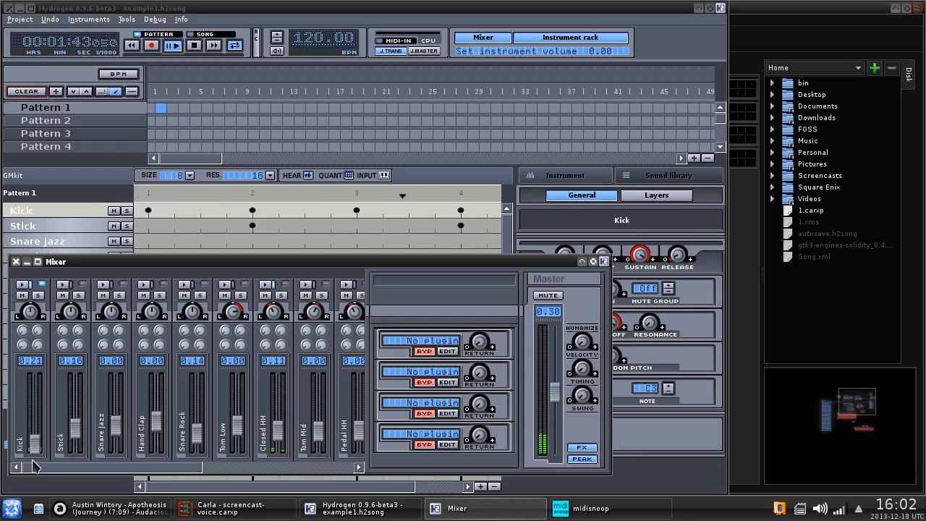
pyautogui.click(112, 508)
pyautogui.click(135, 128)
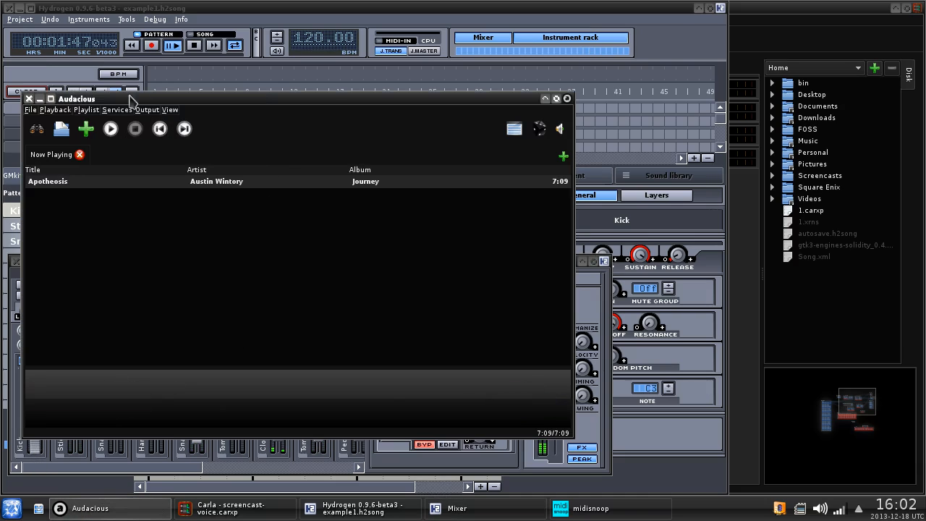